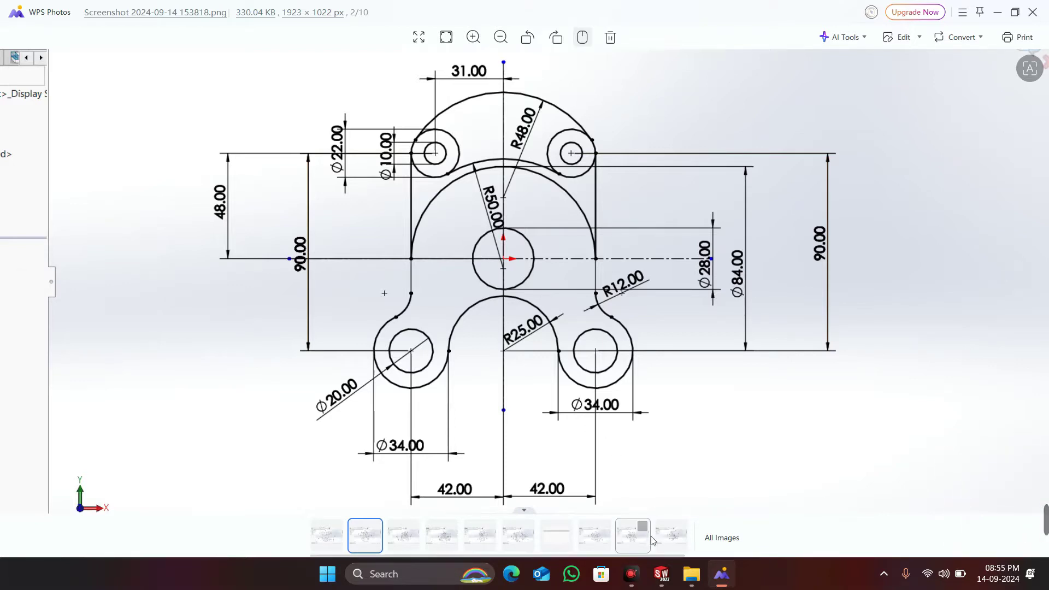
Switch to SOLIDWORKS and start a new sketch on the Front Plane
key("alt+Tab")
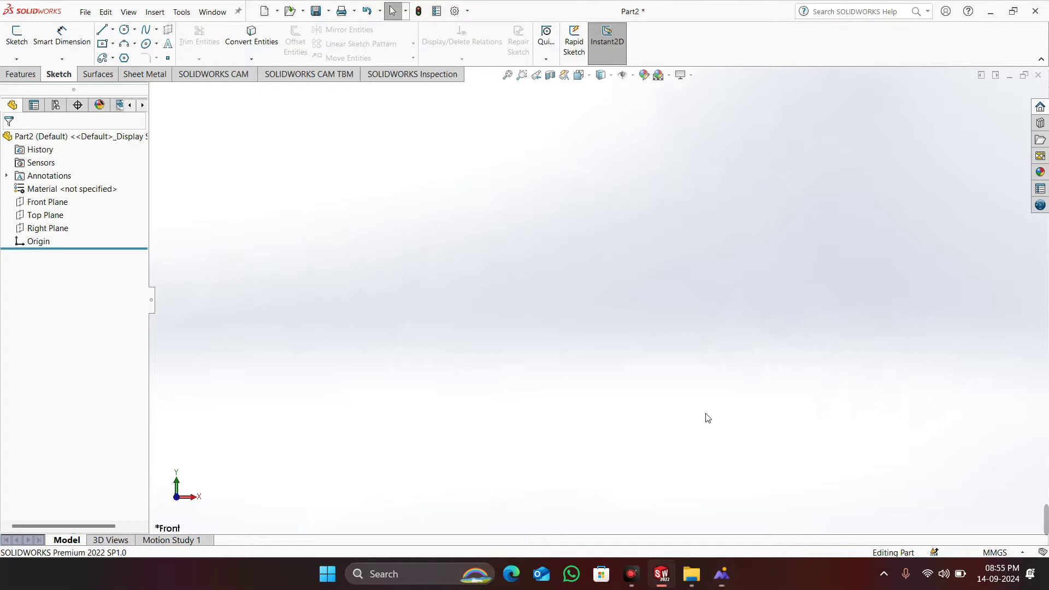
left_click(11, 38)
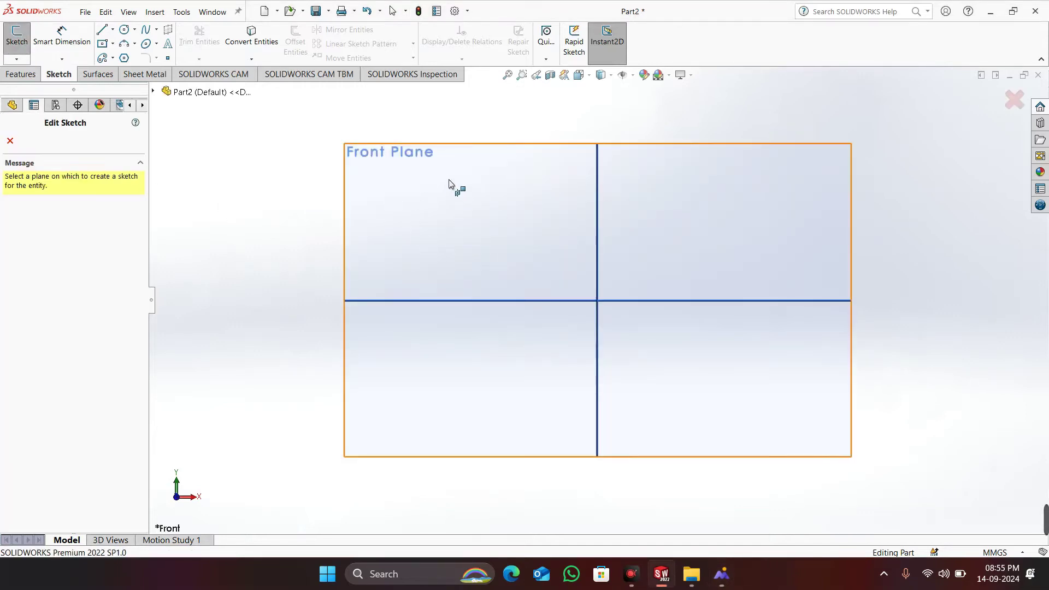
left_click(448, 181)
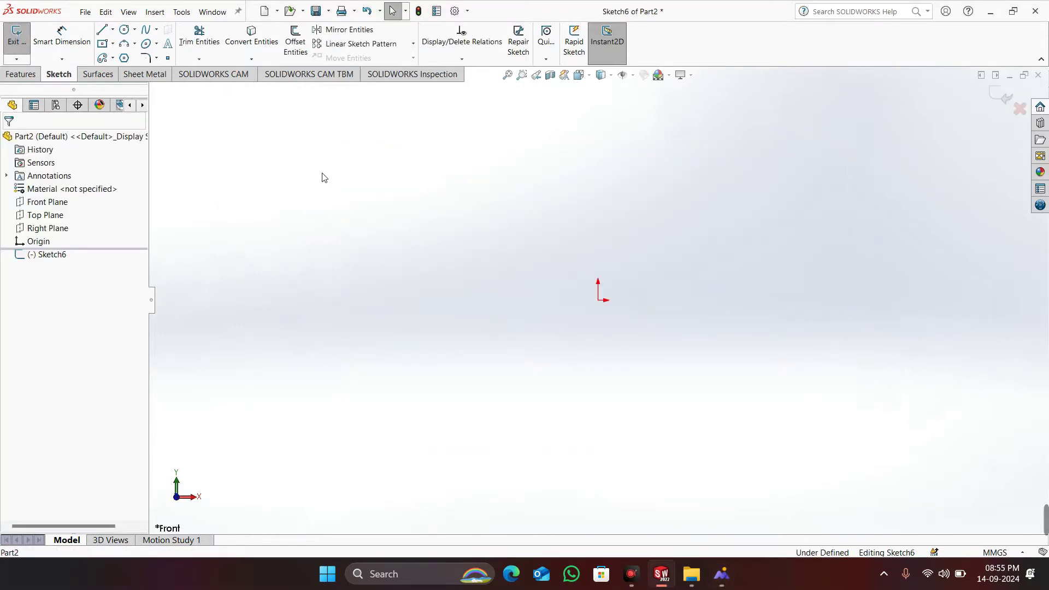
Sketch a vertical centerline about 141 mm long passing through the origin
left_click(113, 29)
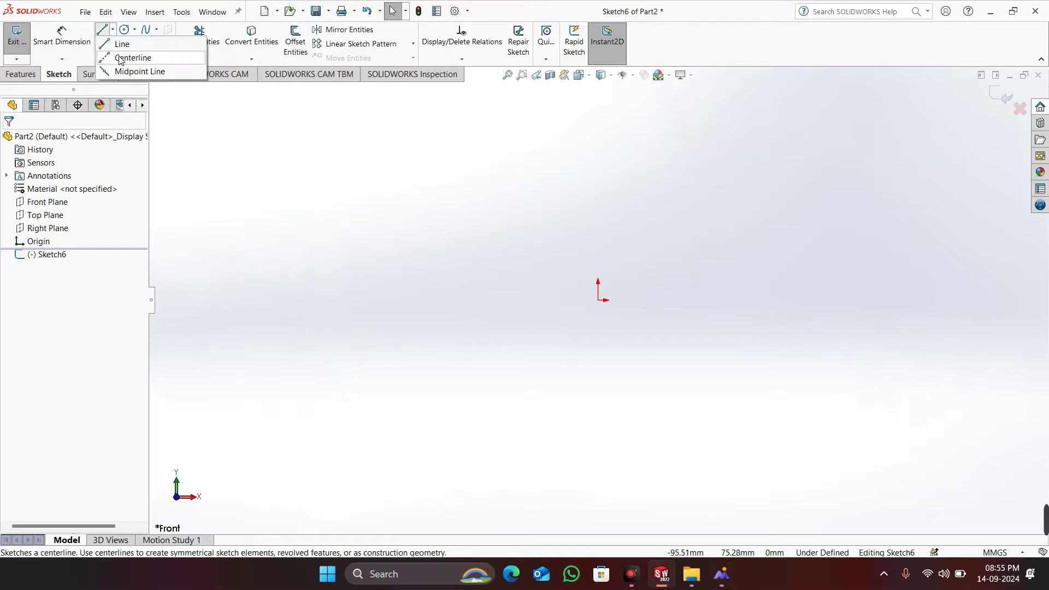
left_click(131, 54)
left_click(598, 299)
left_click(597, 103)
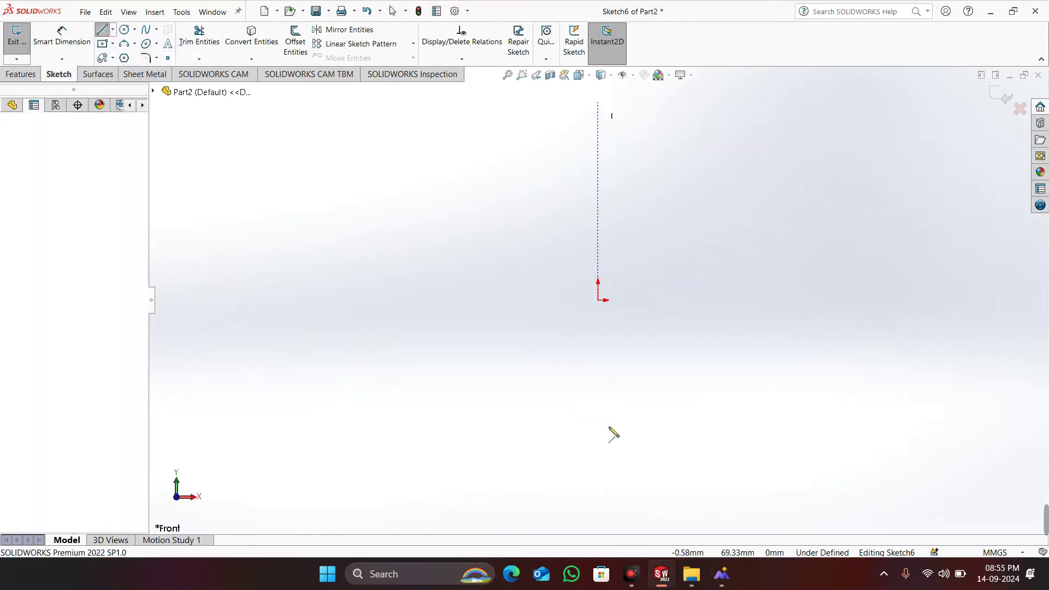
left_click(598, 502)
right_click(599, 503)
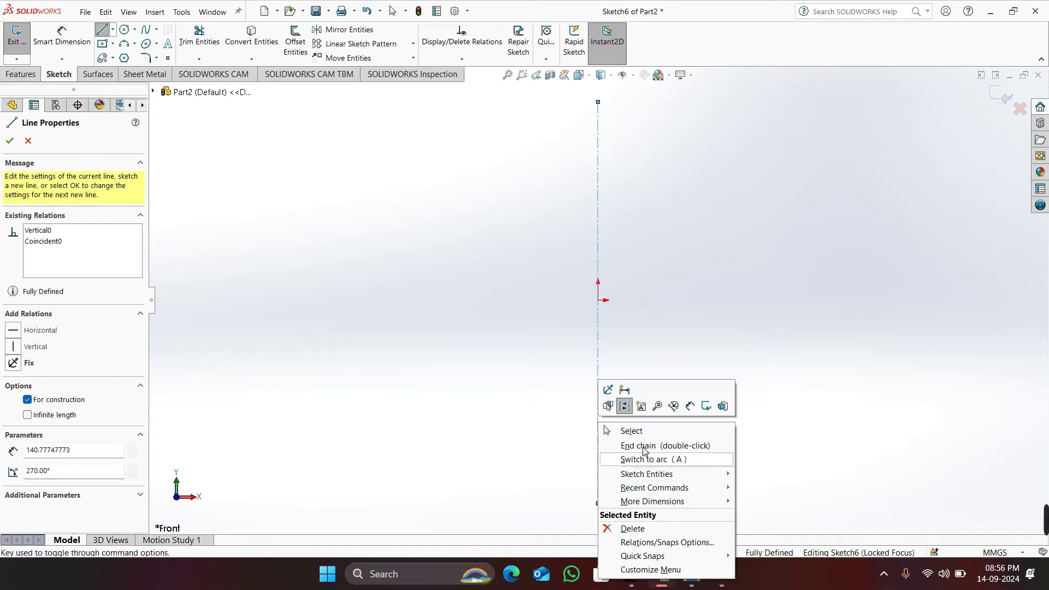
left_click(608, 428)
Sketch a horizontal centerline about 240 mm long passing through the origin
left_click(113, 29)
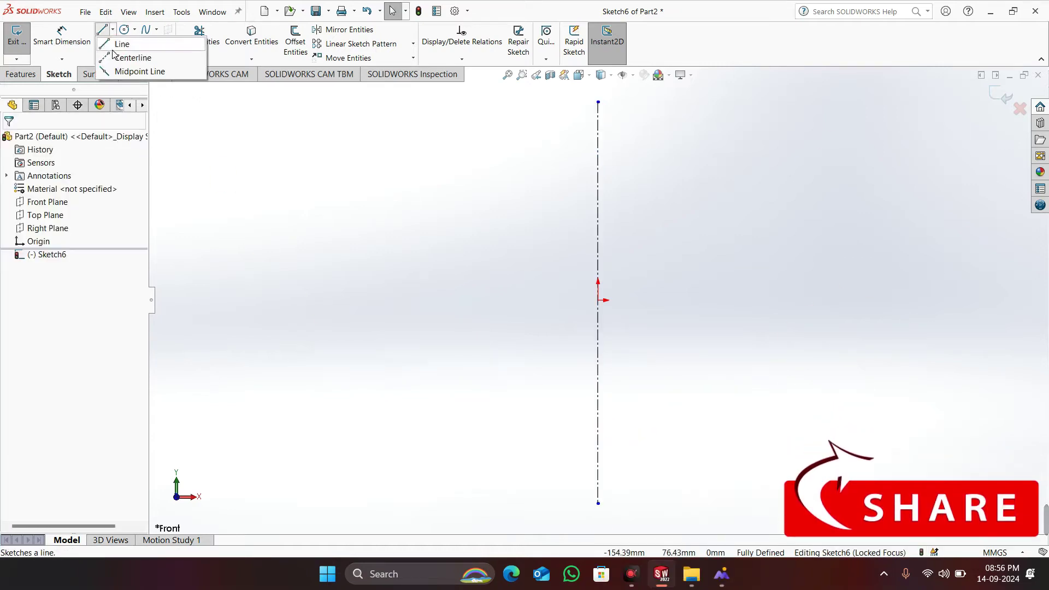
left_click(131, 54)
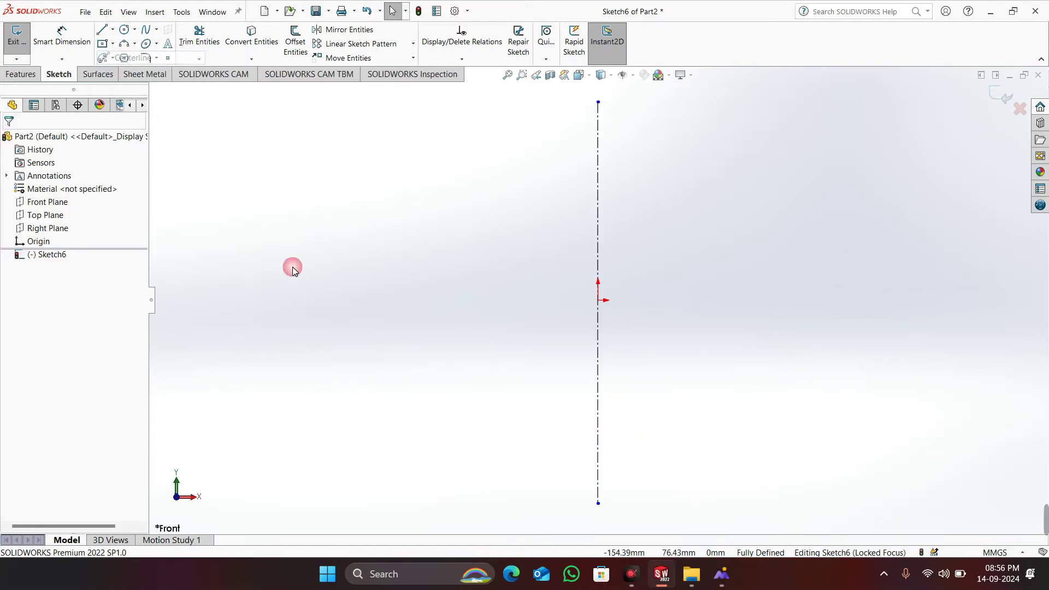
left_click(312, 300)
left_click(993, 300)
right_click(997, 301)
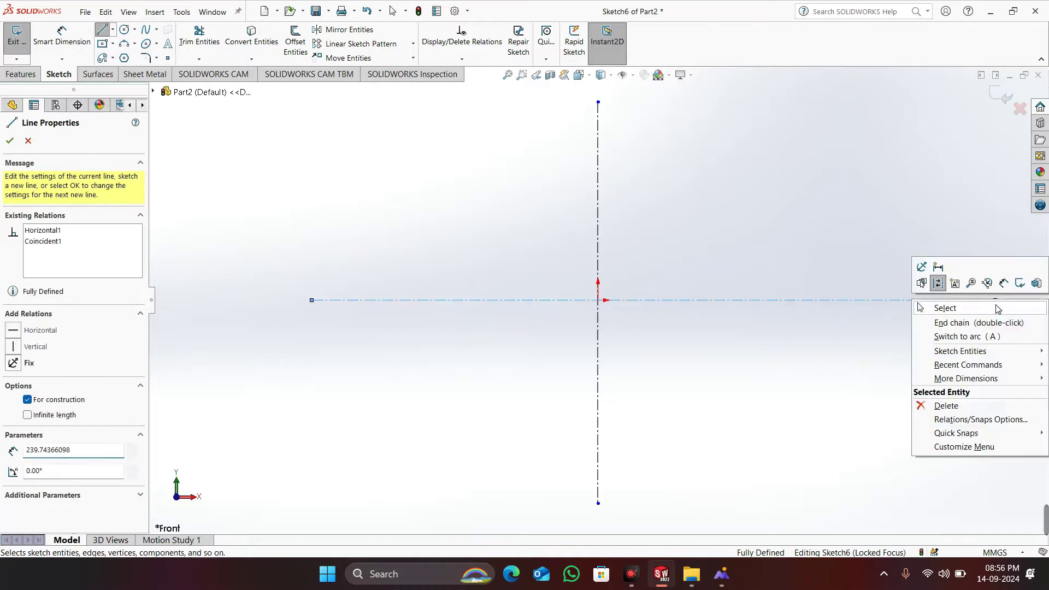
left_click(997, 309)
Check the reference drawing and sketch a circle about 63 mm in diameter centred on the origin
key("alt+Tab")
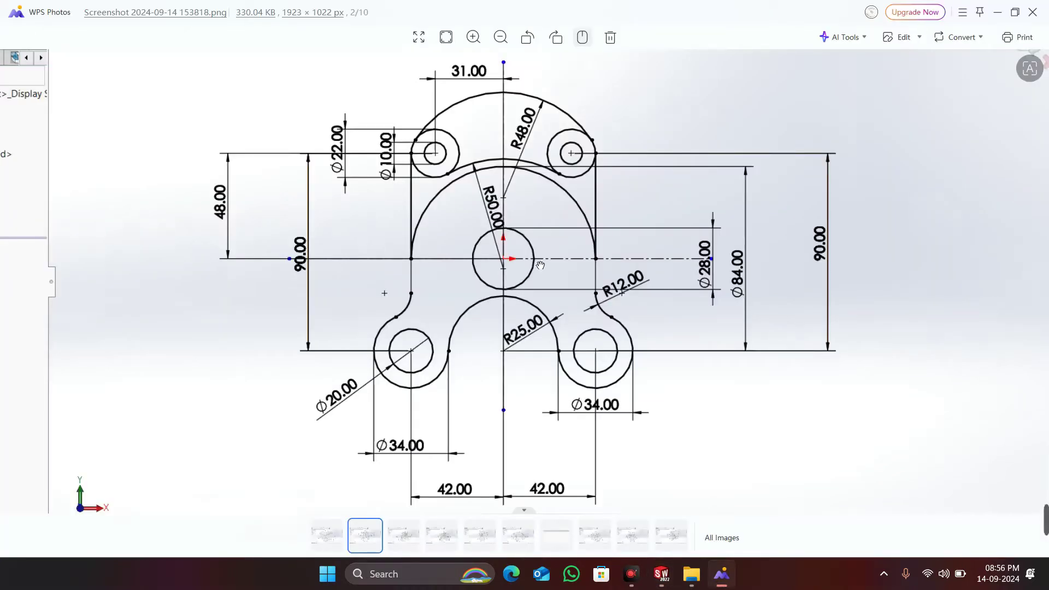
key("alt+Tab")
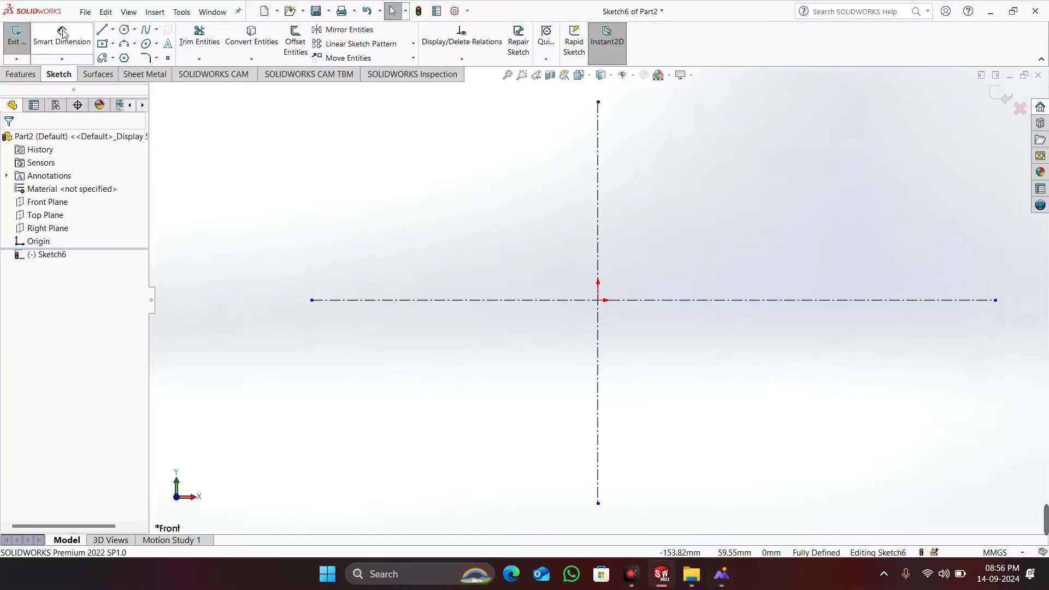
key("c")
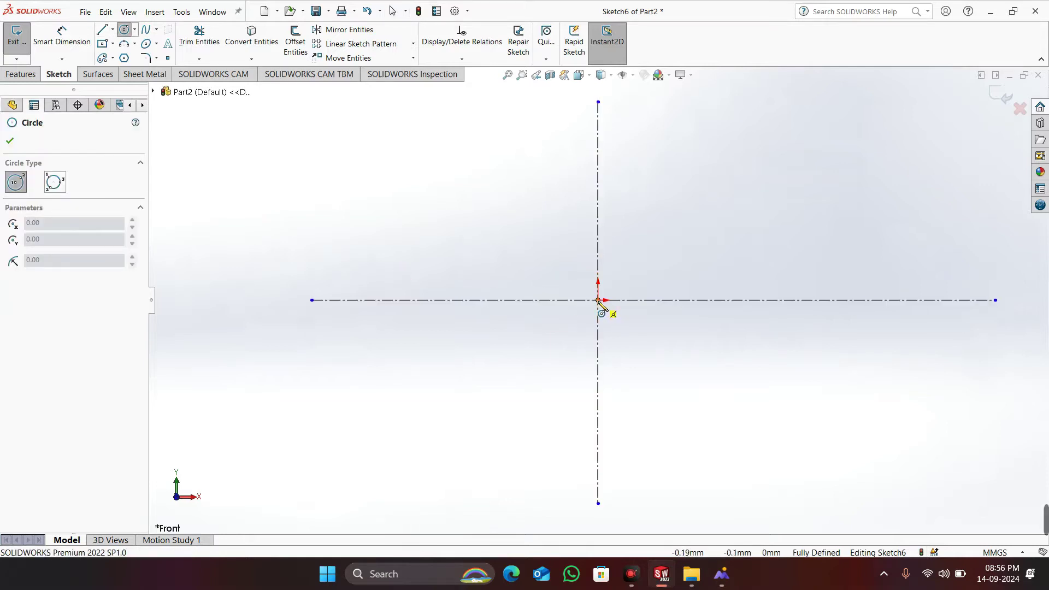
left_click(598, 301)
left_click(641, 378)
right_click(644, 380)
left_click(672, 388)
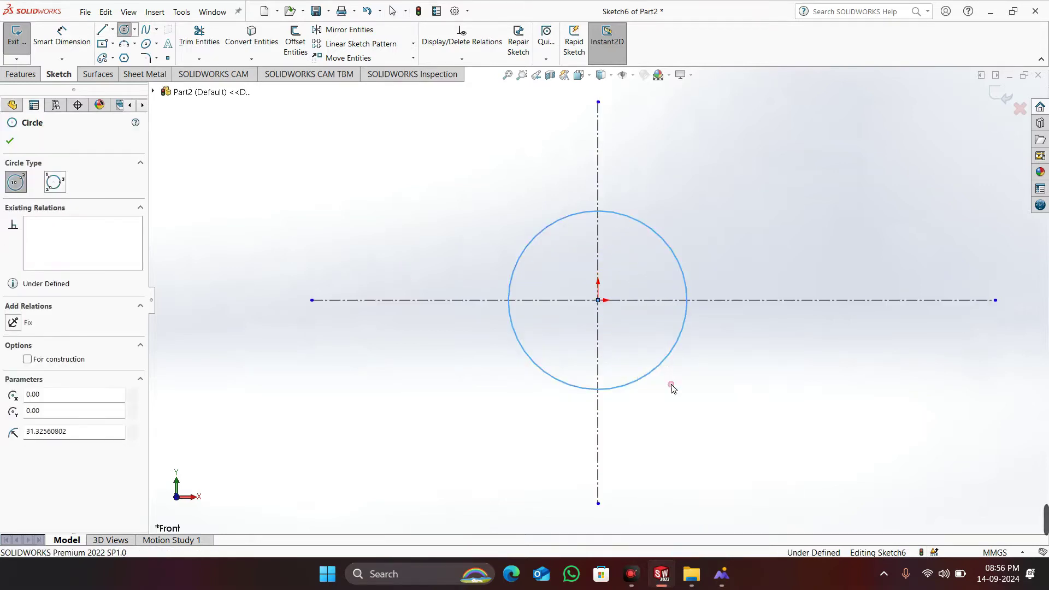
Dimension the circle at the origin with a diameter of 28 mm
key("d")
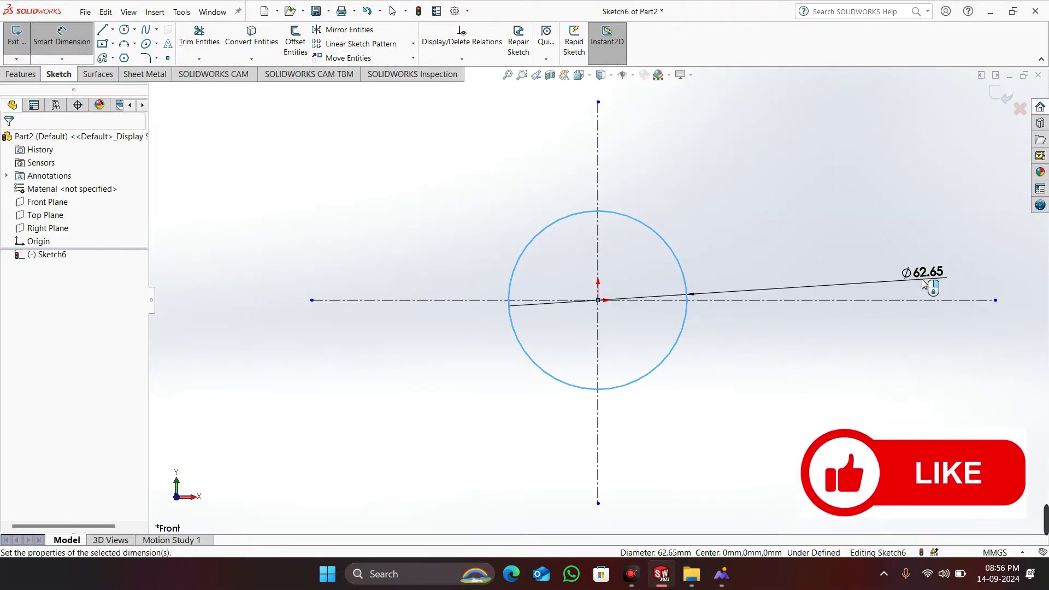
left_click(876, 278)
type("28")
key("Return")
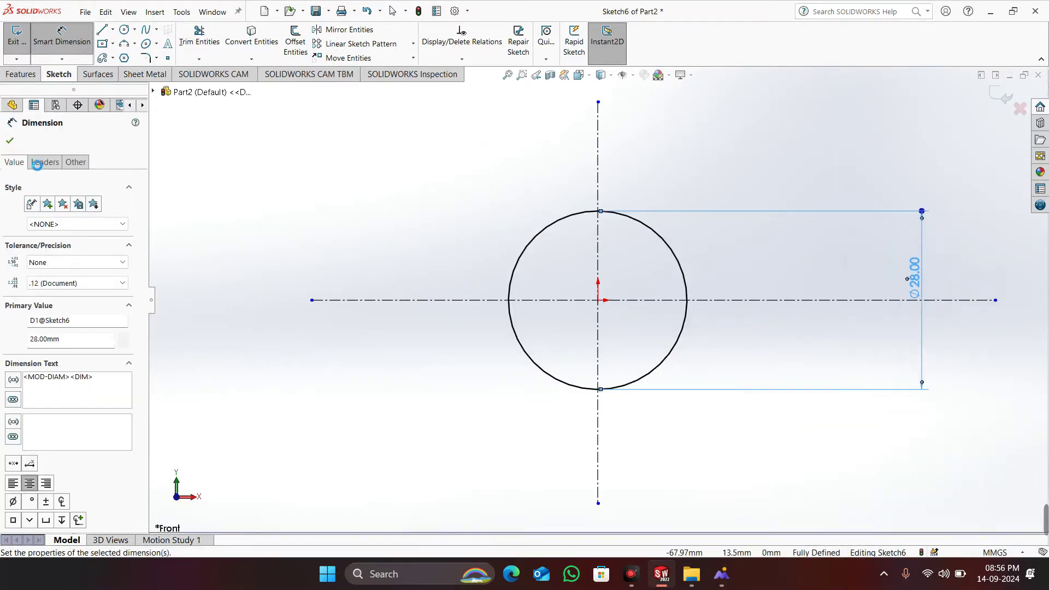
left_click(11, 141)
Consult the reference drawing and sketch a larger concentric circle about 44 mm in diameter around the 28 mm circle
key("alt+Tab")
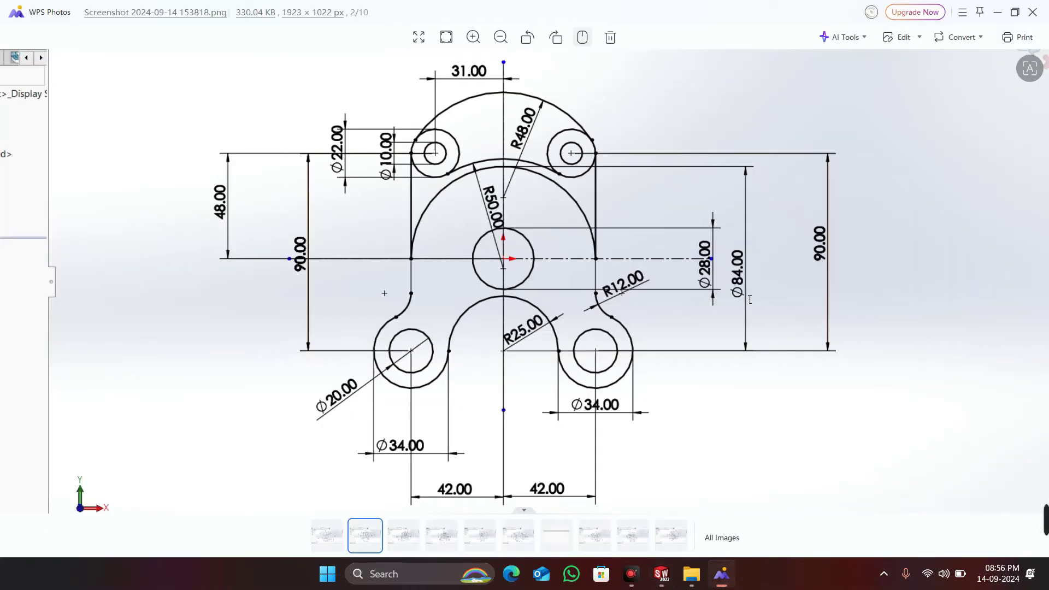
key("alt+Tab")
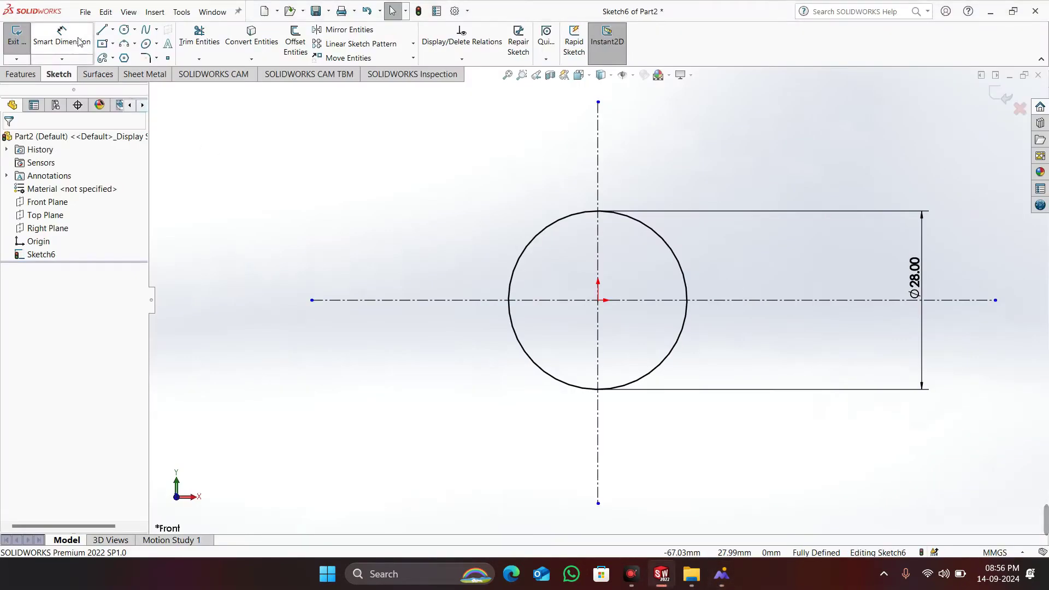
left_click(124, 29)
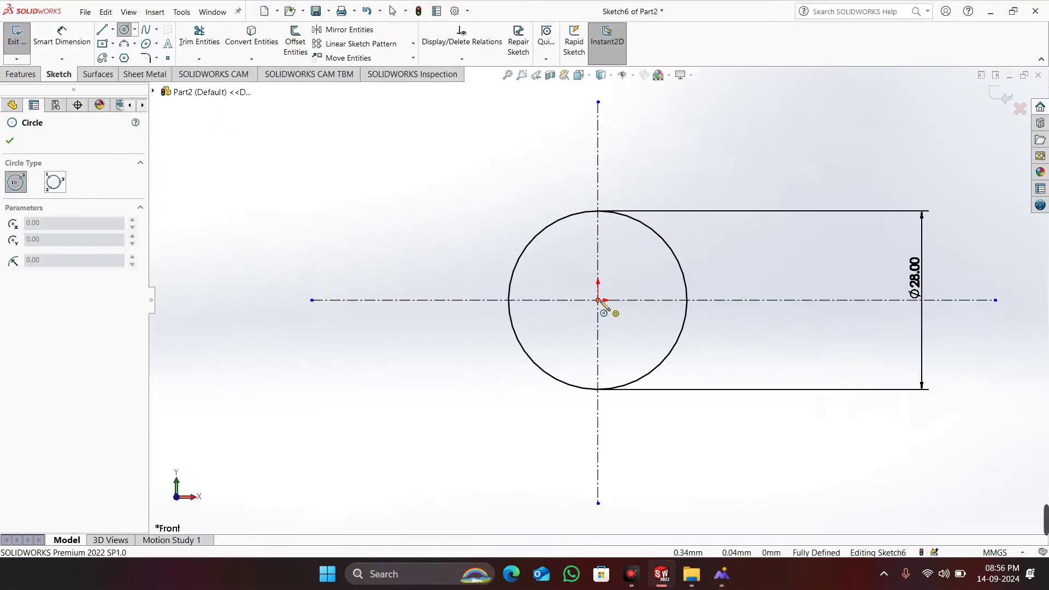
left_click(598, 301)
left_click(727, 353)
right_click(726, 358)
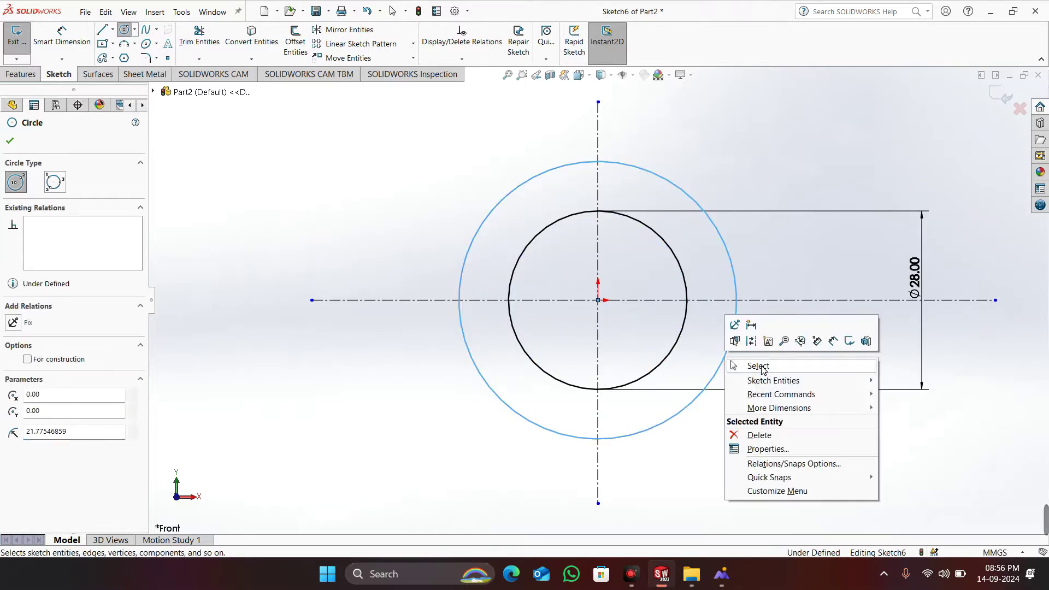
left_click(763, 366)
Dimension the outer circle centred on the origin with a diameter of 84 mm
left_click(61, 37)
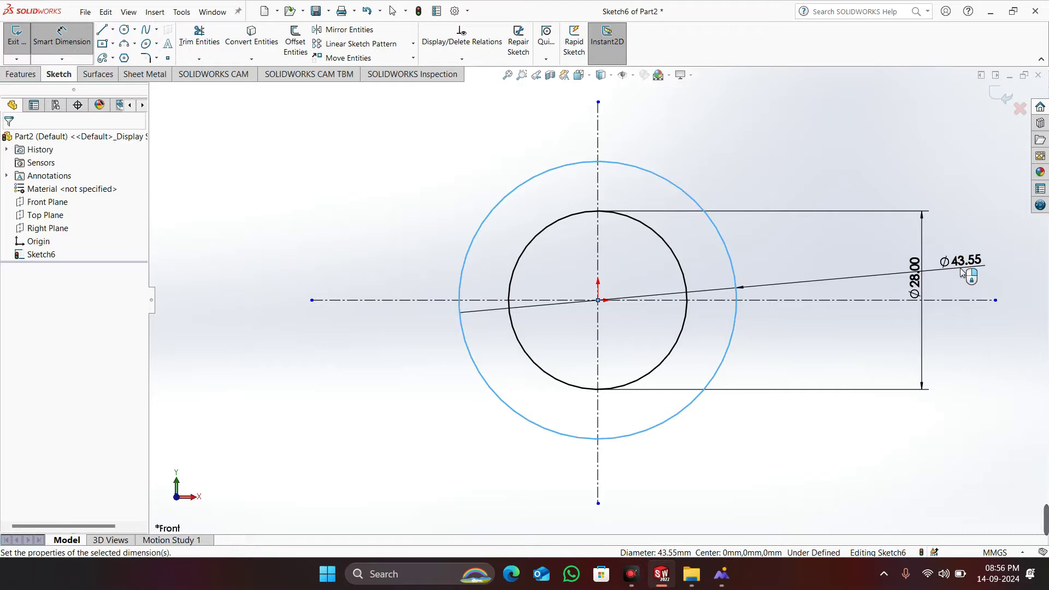
left_click(960, 271)
type("84")
key("Return")
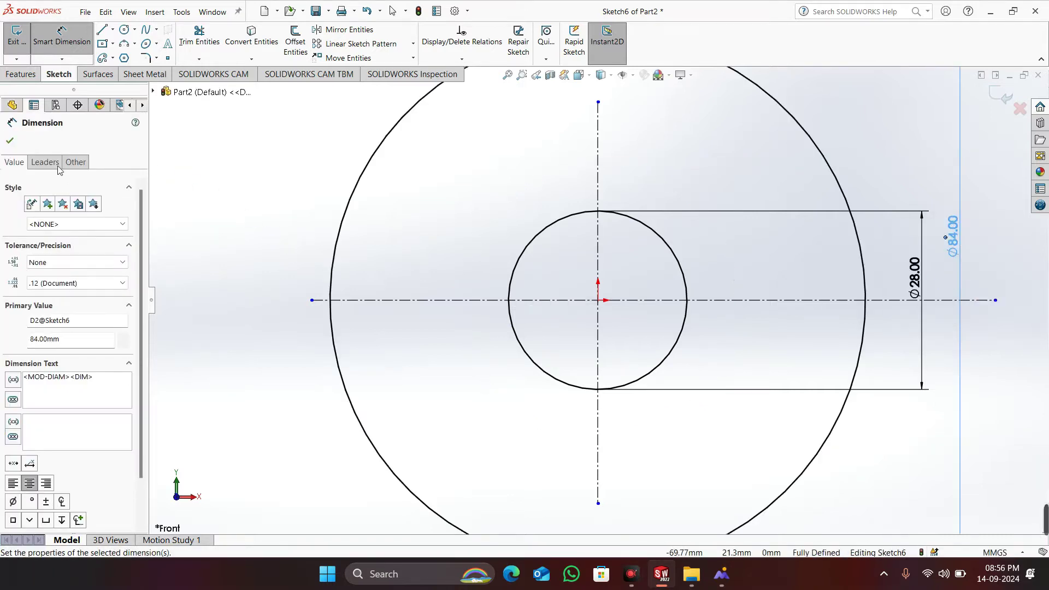
left_click(14, 141)
Following the reference drawing, sketch a circle about 30 mm in diameter above and left of the 84 mm circle
key("alt+Tab")
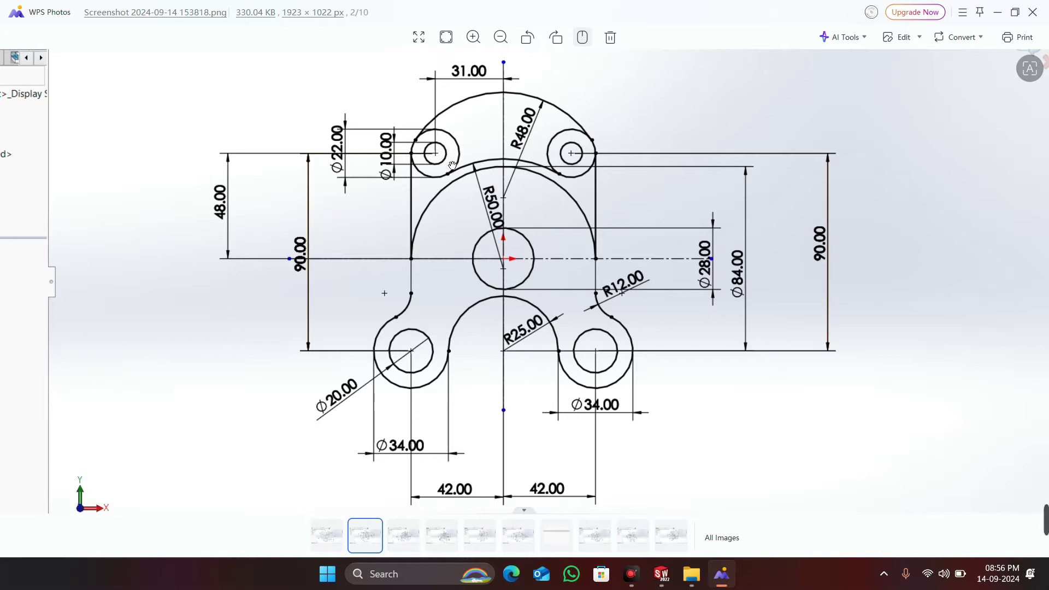
key("alt+Tab")
scroll(490, 229, "down", 2)
scroll(491, 230, "up", 9)
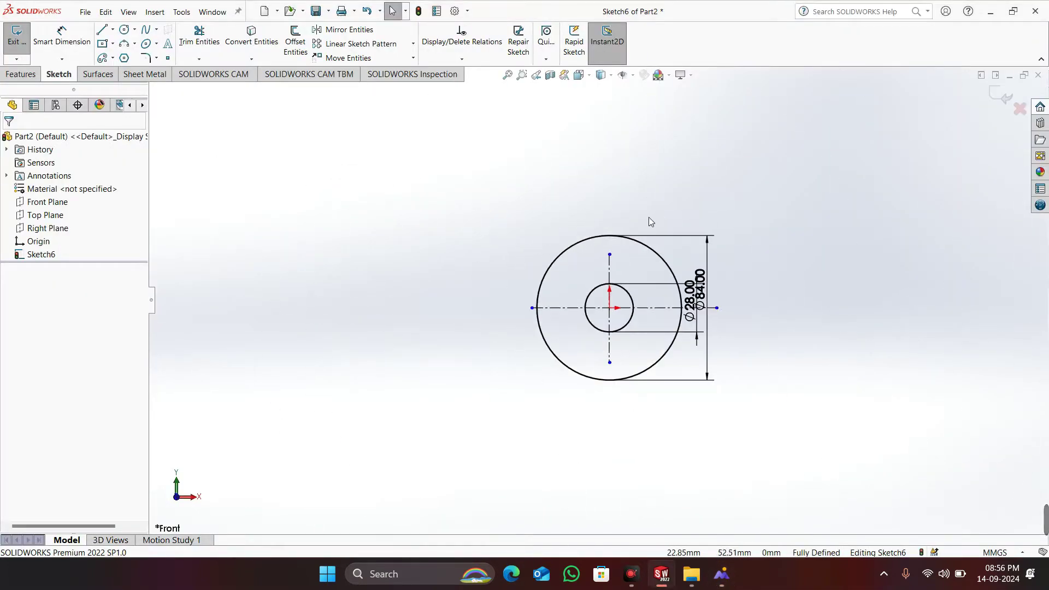
scroll(650, 217, "down", 2)
left_click(124, 29)
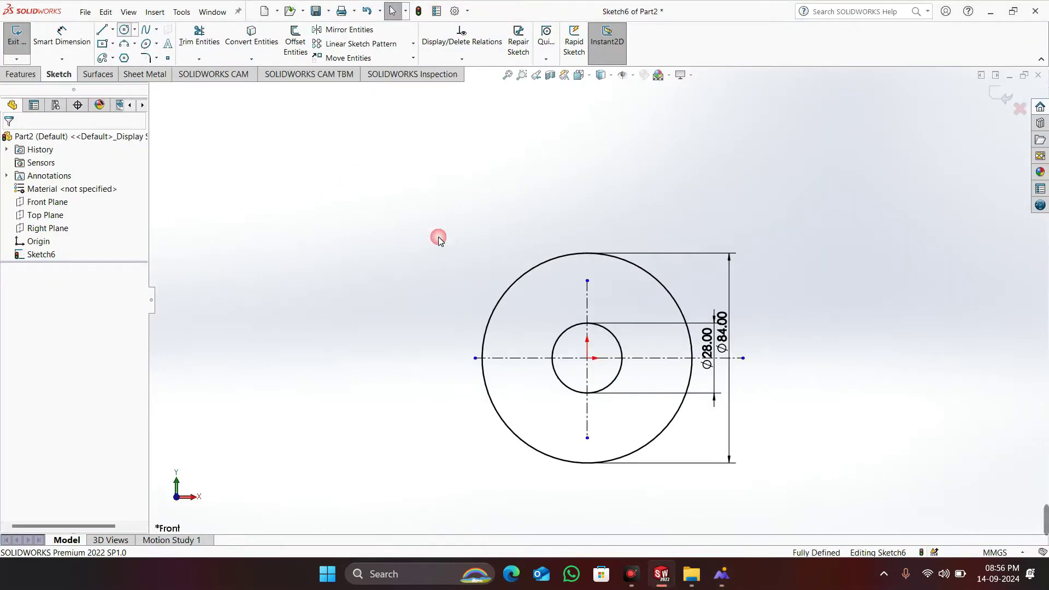
left_click(481, 225)
left_click(501, 257)
right_click(469, 218)
left_click(503, 265)
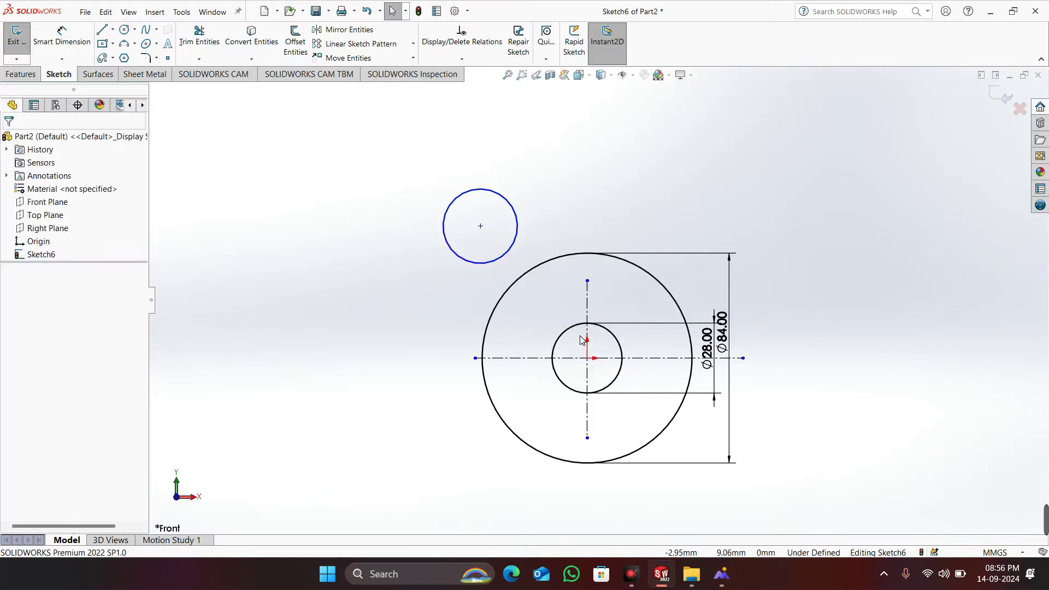
Check the reference drawing and set the upper-left circle's diameter to 10 mm
key("alt+Tab")
key("alt+Tab")
key("d")
left_click(444, 224)
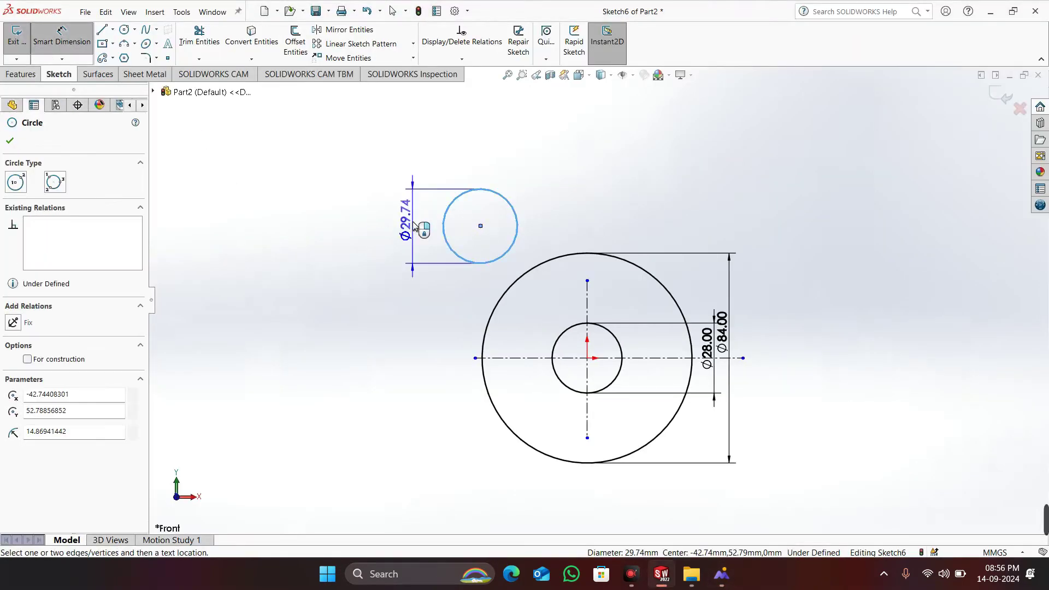
left_click(414, 225)
type("10")
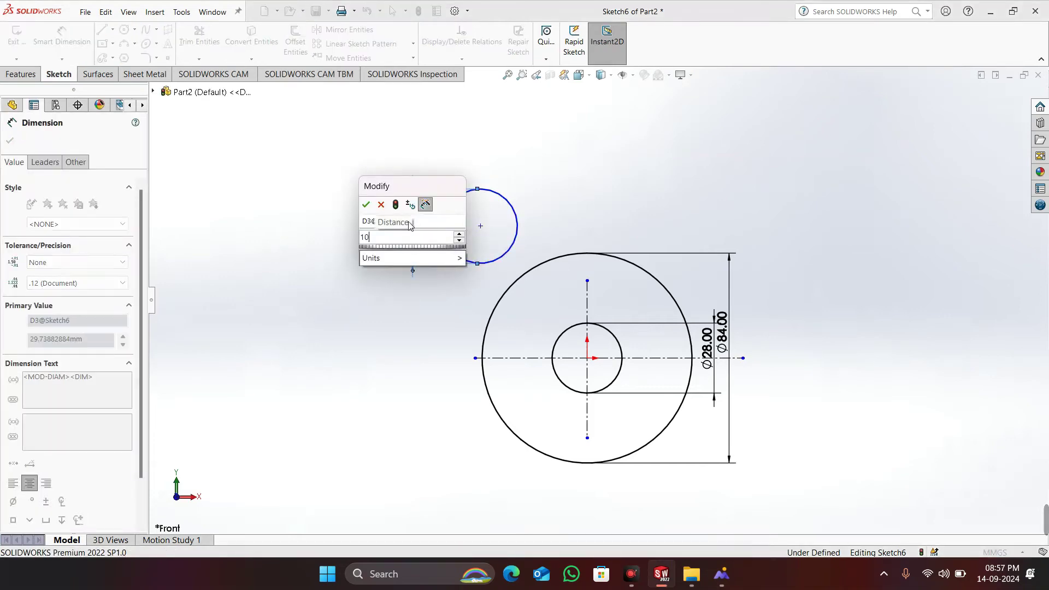
left_click(366, 206)
Check the reference drawing and sketch a circle about 25 mm in diameter concentric with the 10 mm circle
key("alt+Tab")
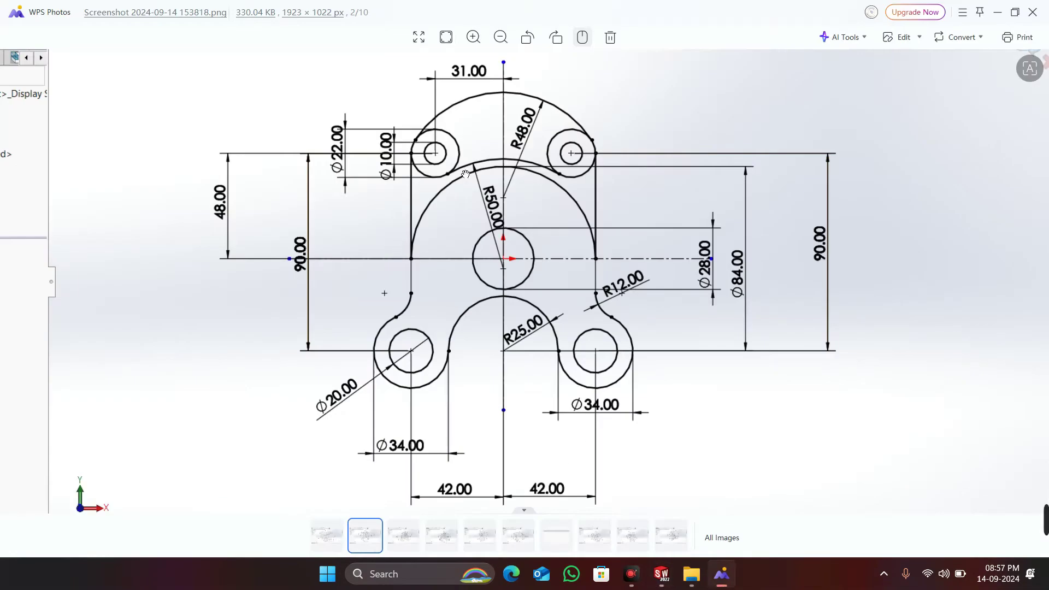
key("alt+Tab")
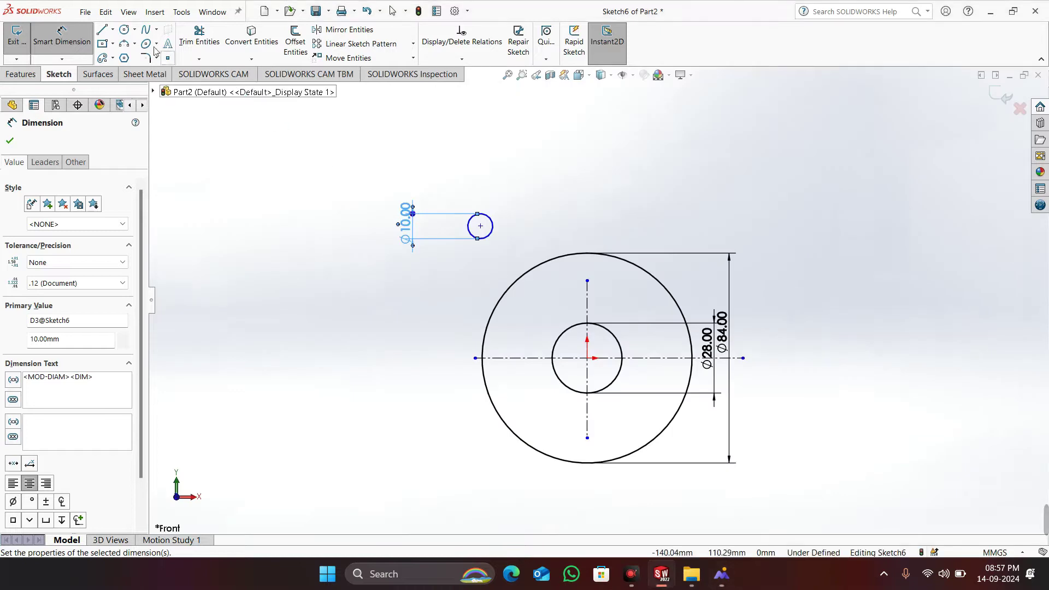
left_click(125, 30)
left_click(480, 227)
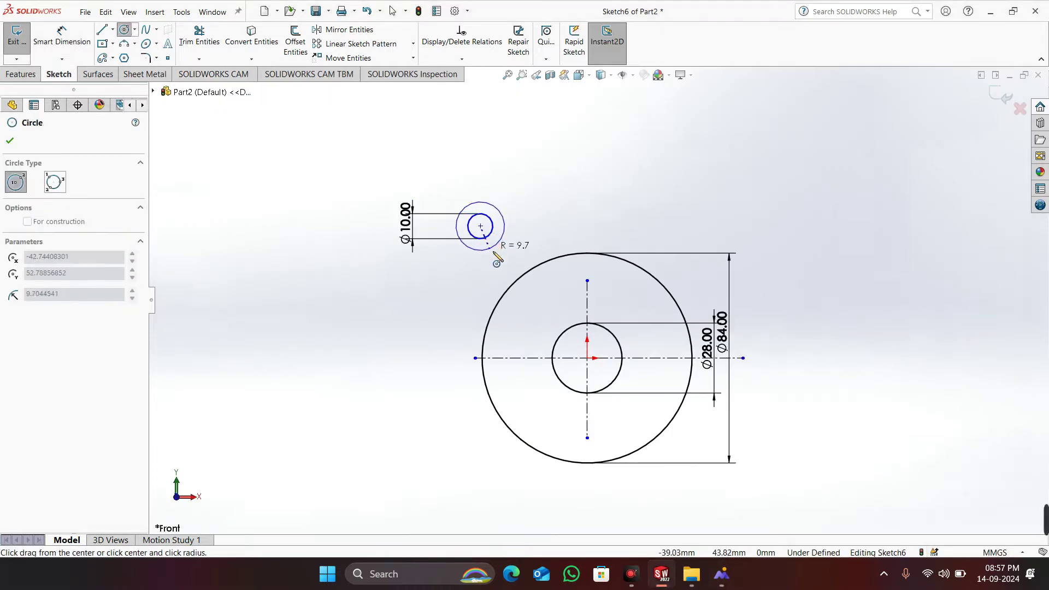
left_click(497, 265)
right_click(497, 257)
left_click(522, 262)
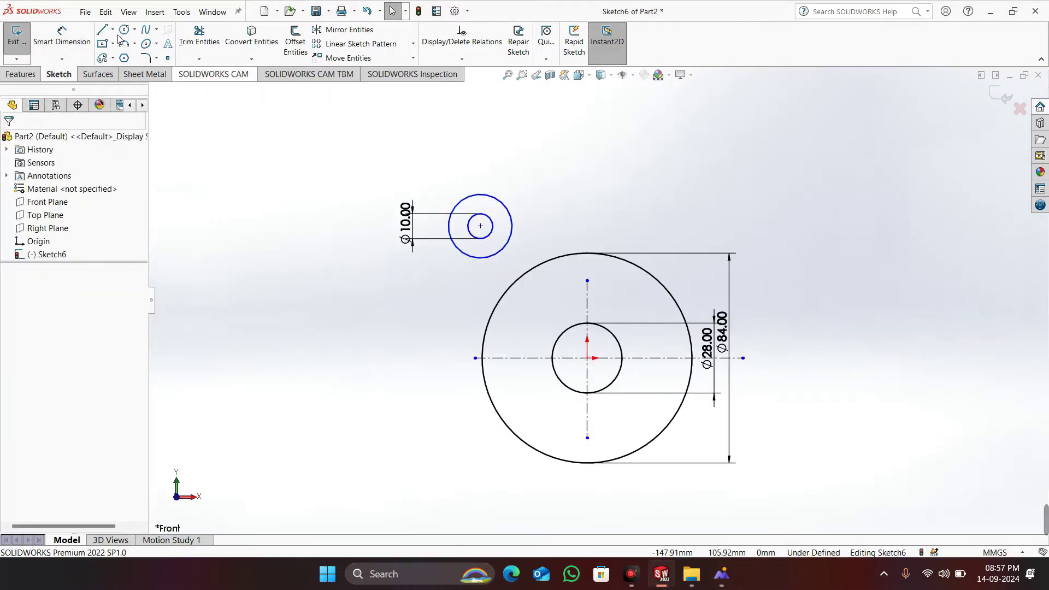
Dimension the circle around the 10 mm hole with a diameter of 22 mm and return to the reference drawing
left_click(67, 40)
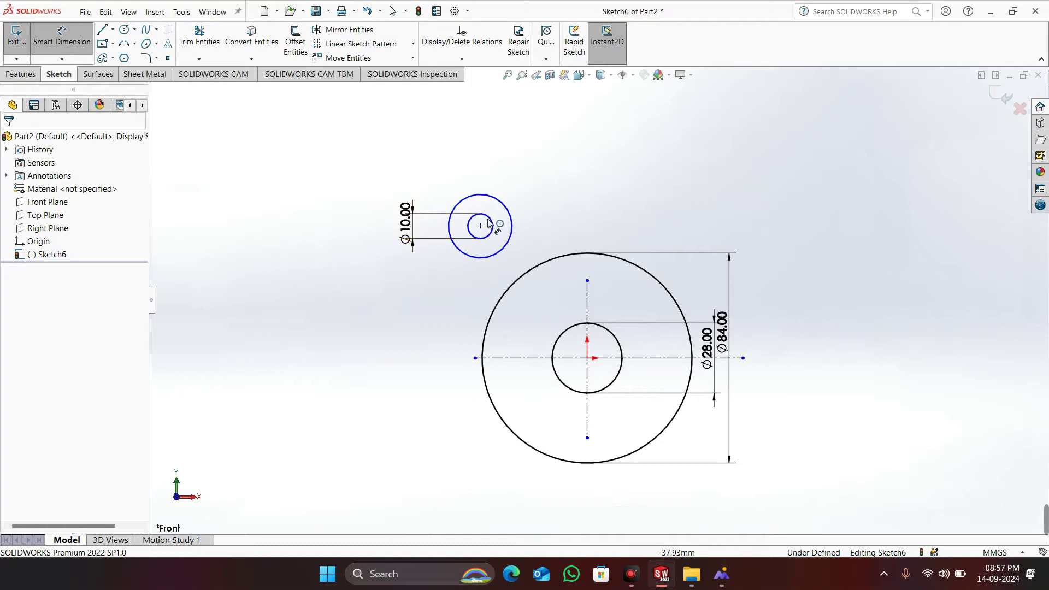
left_click(358, 216)
type("22")
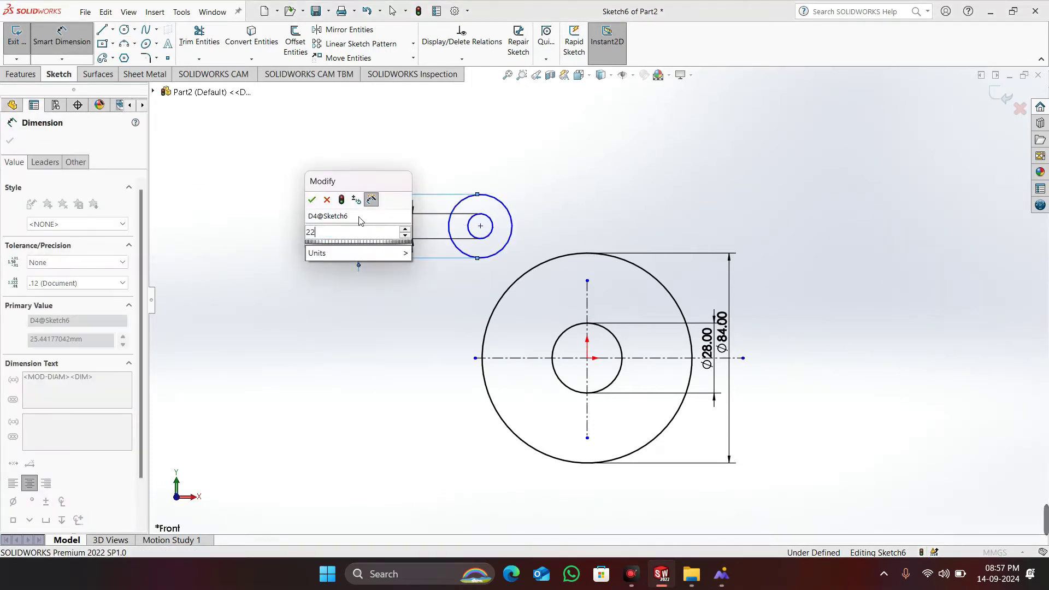
left_click(312, 199)
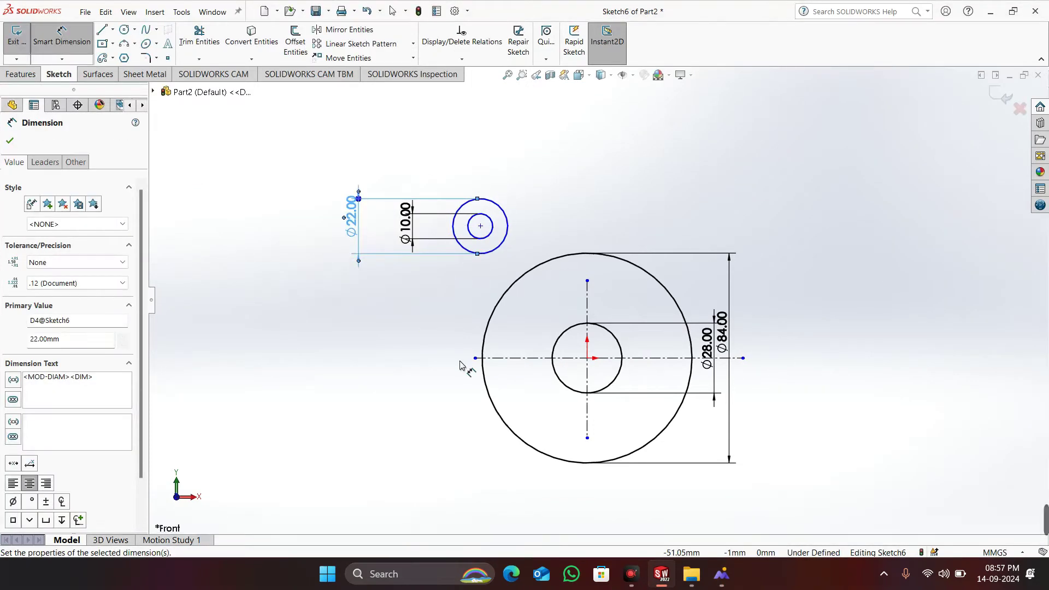
key("alt+Tab")
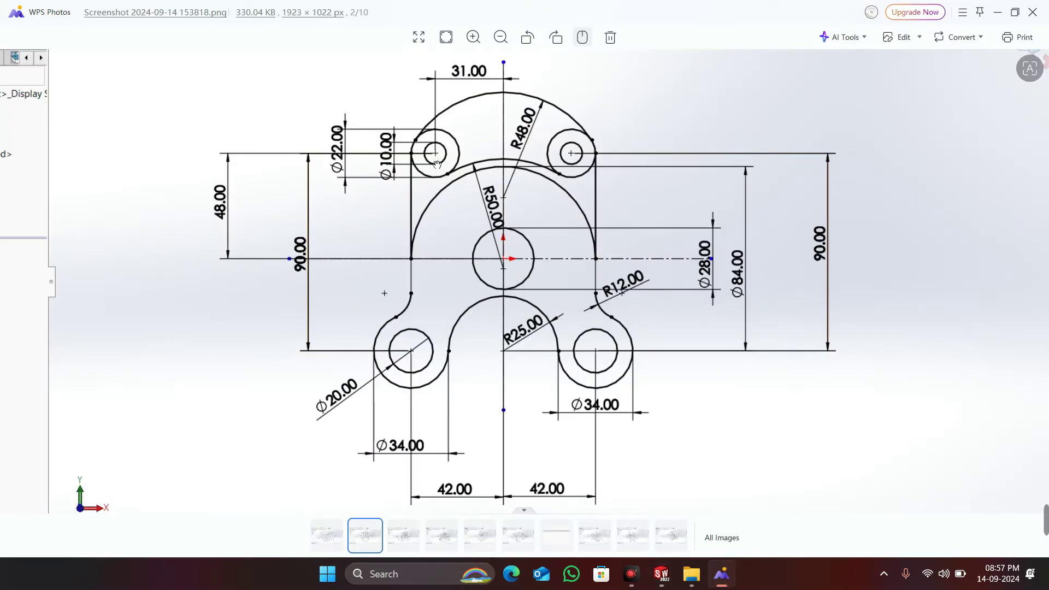
Dimension the horizontal distance from the 10 mm circle's center to the origin as 31 mm
key("alt+Tab")
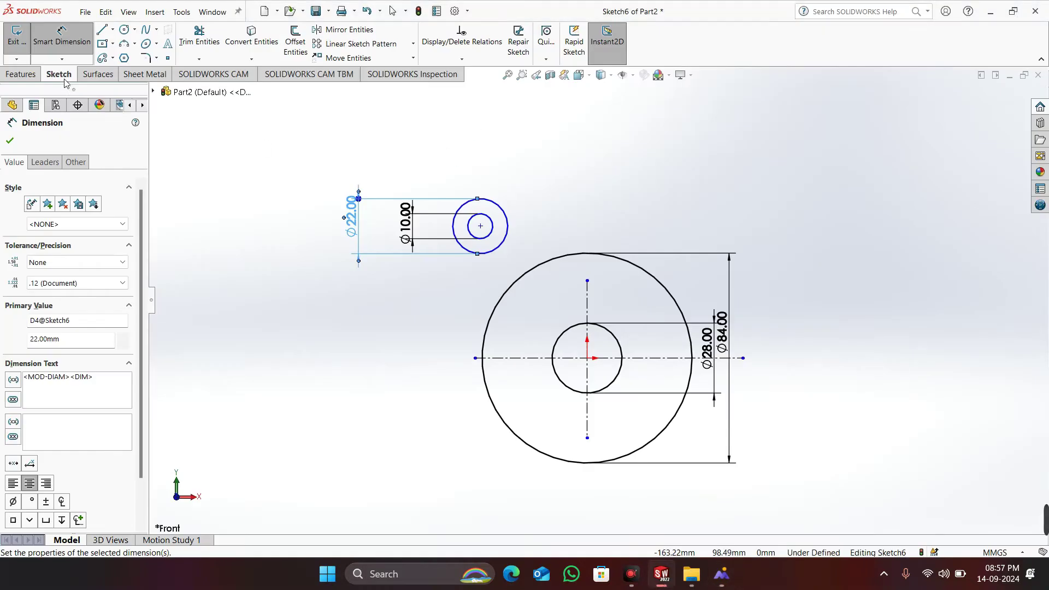
left_click(10, 140)
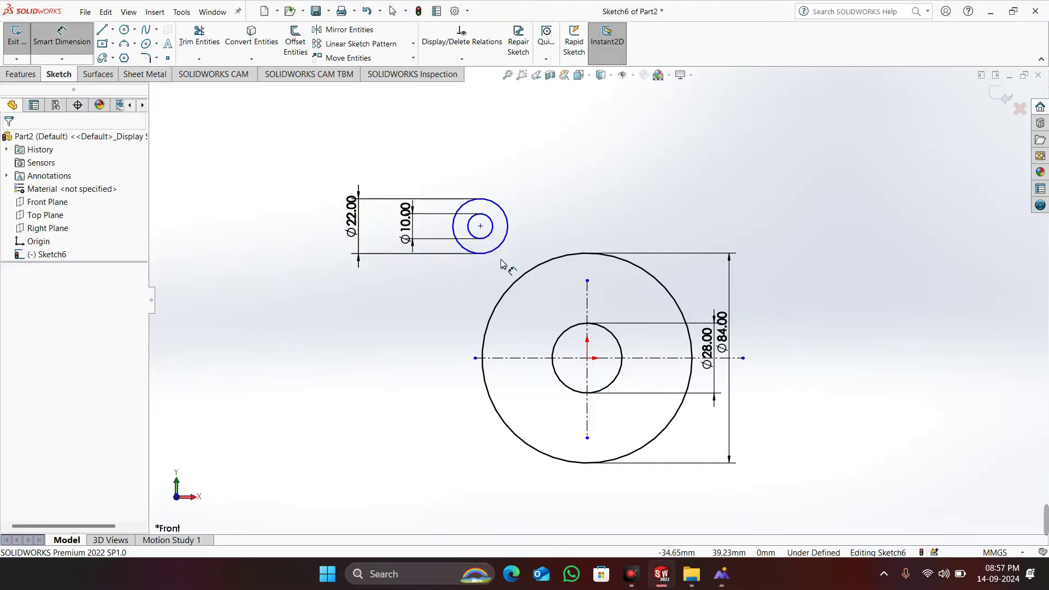
left_click(480, 226)
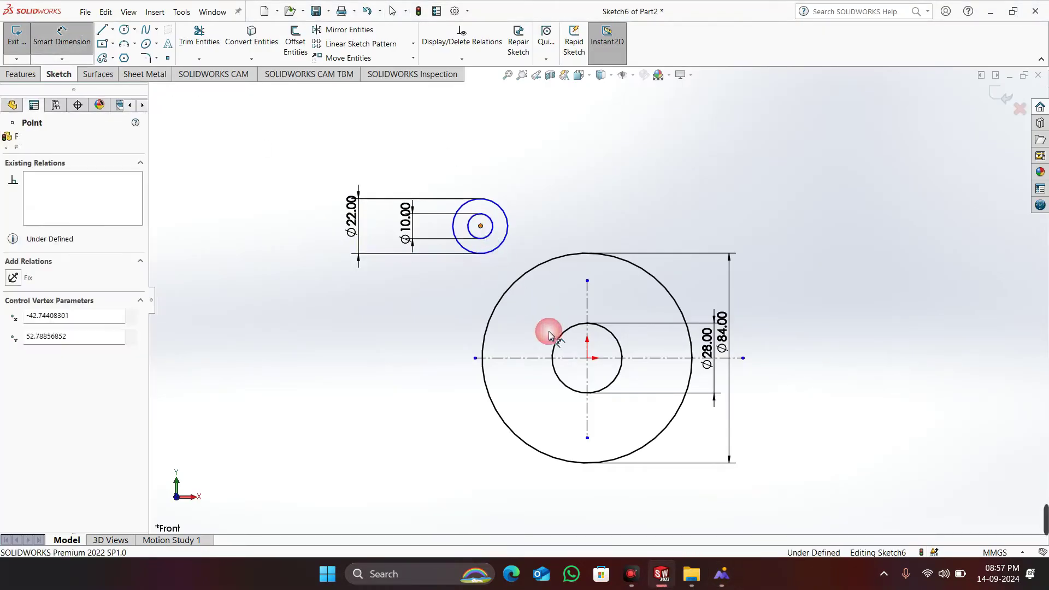
left_click(587, 359)
left_click(539, 166)
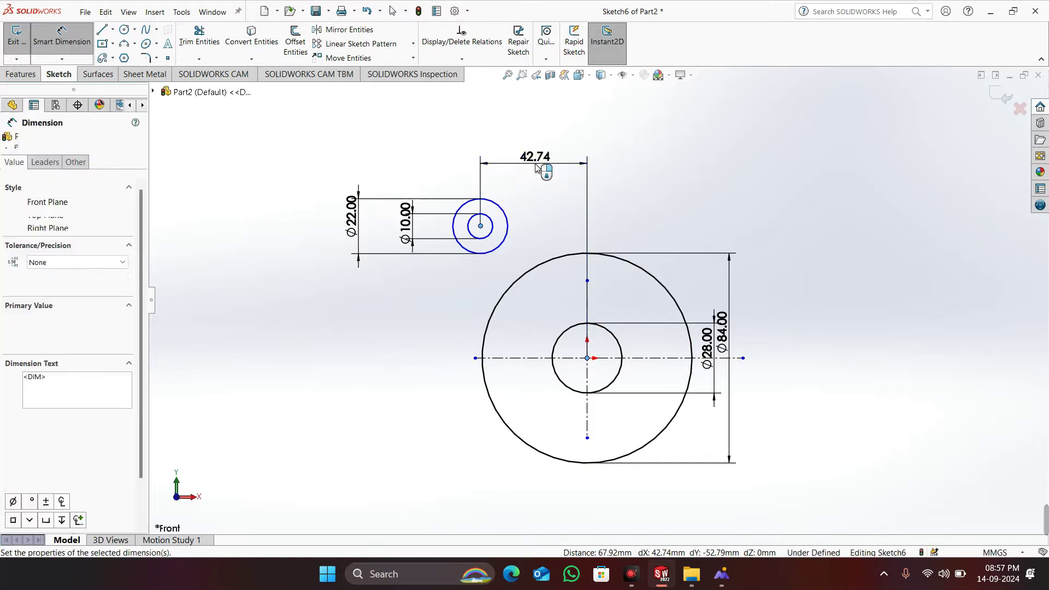
type("31")
key("Return")
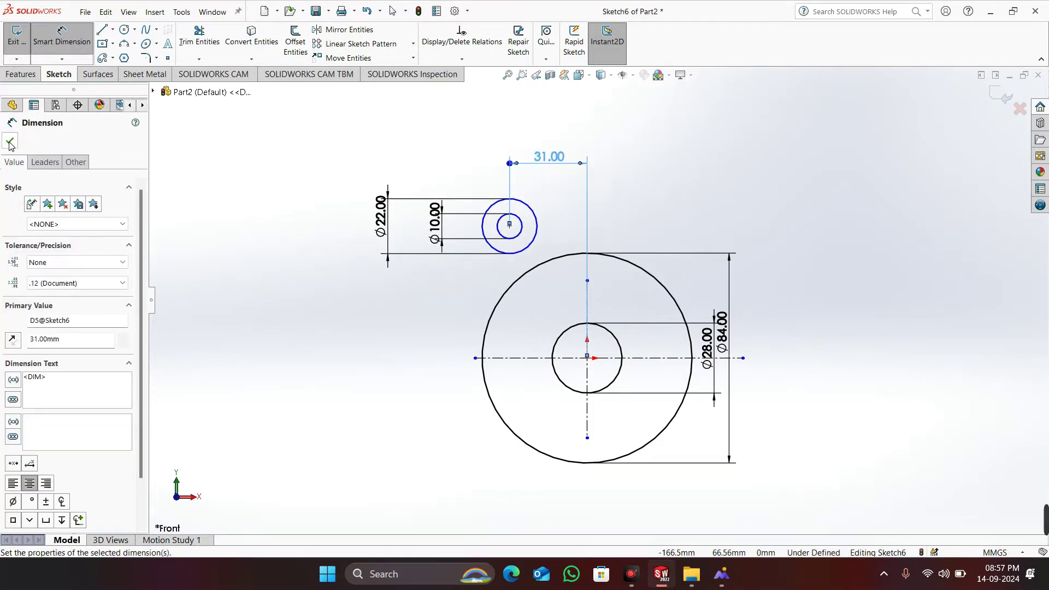
left_click(10, 143)
Check the reference drawing and set the vertical distance between the origin and the 10 mm circle's center to 48 mm
key("alt+Tab")
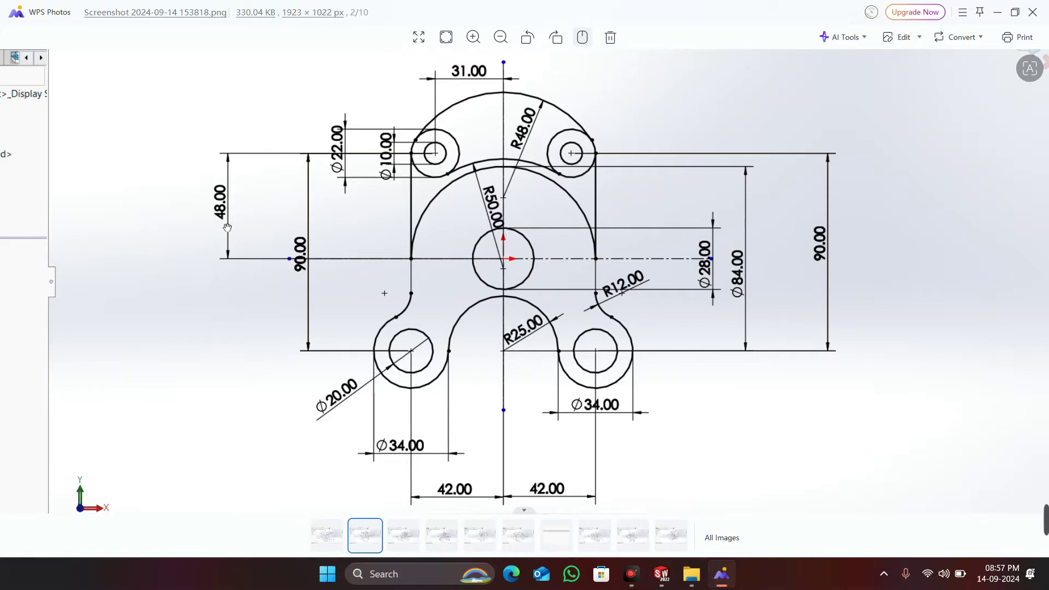
key("alt+Tab")
left_click(62, 39)
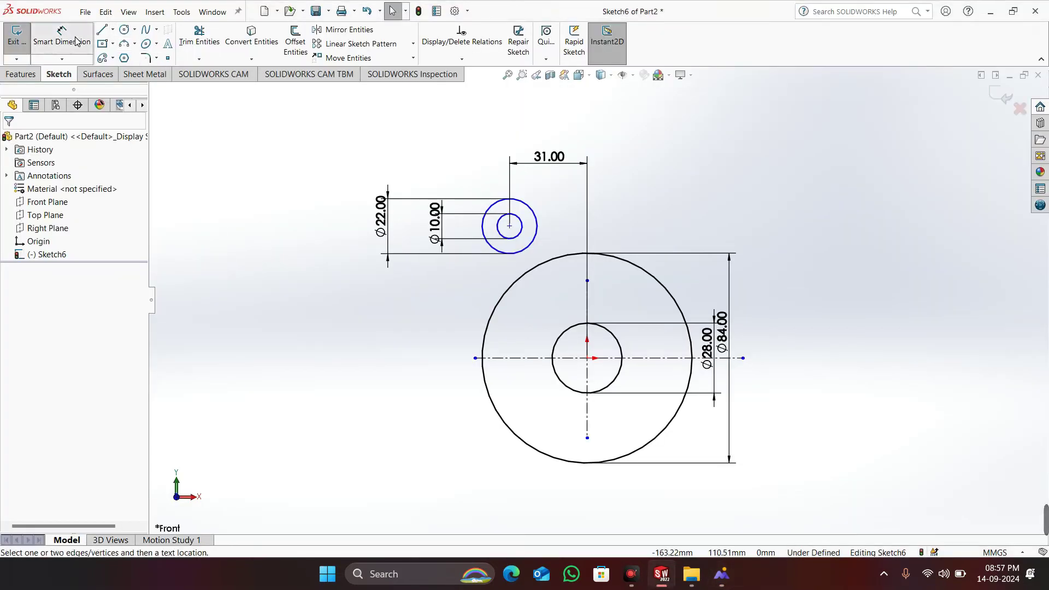
left_click(587, 358)
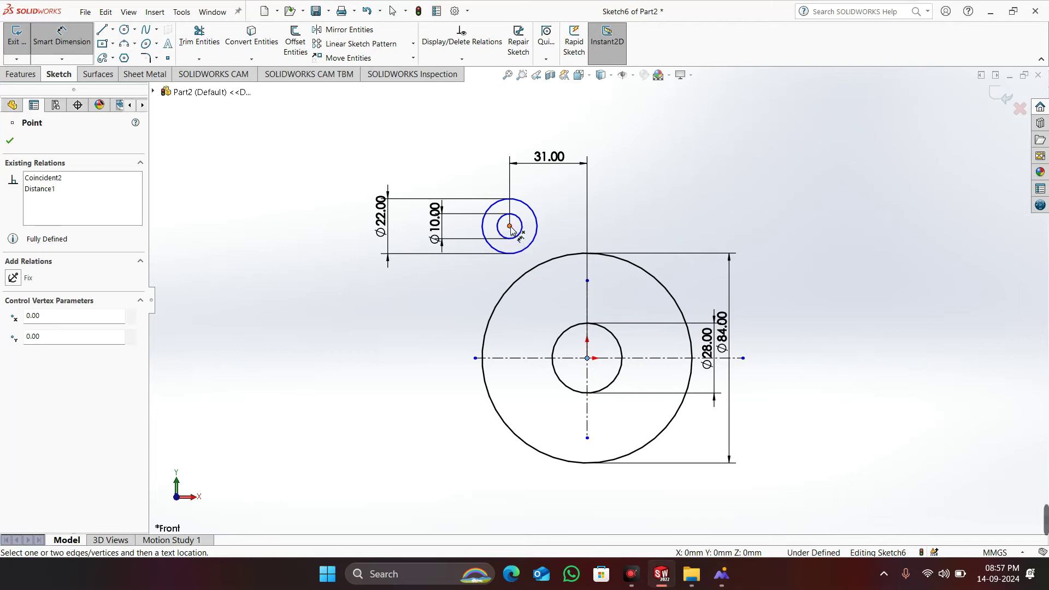
left_click(509, 226)
left_click(348, 300)
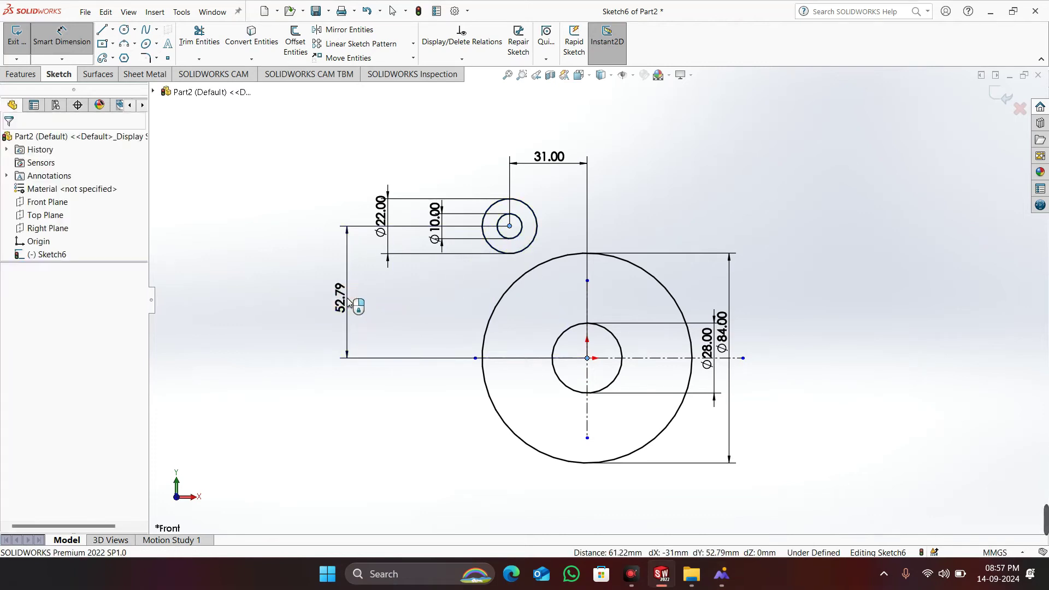
type("48")
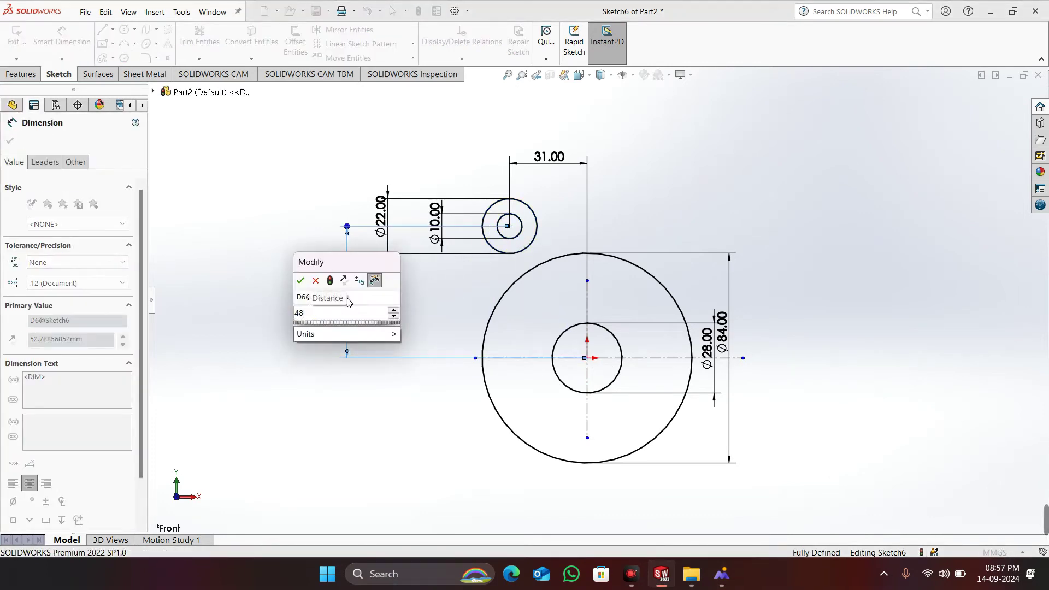
left_click(300, 281)
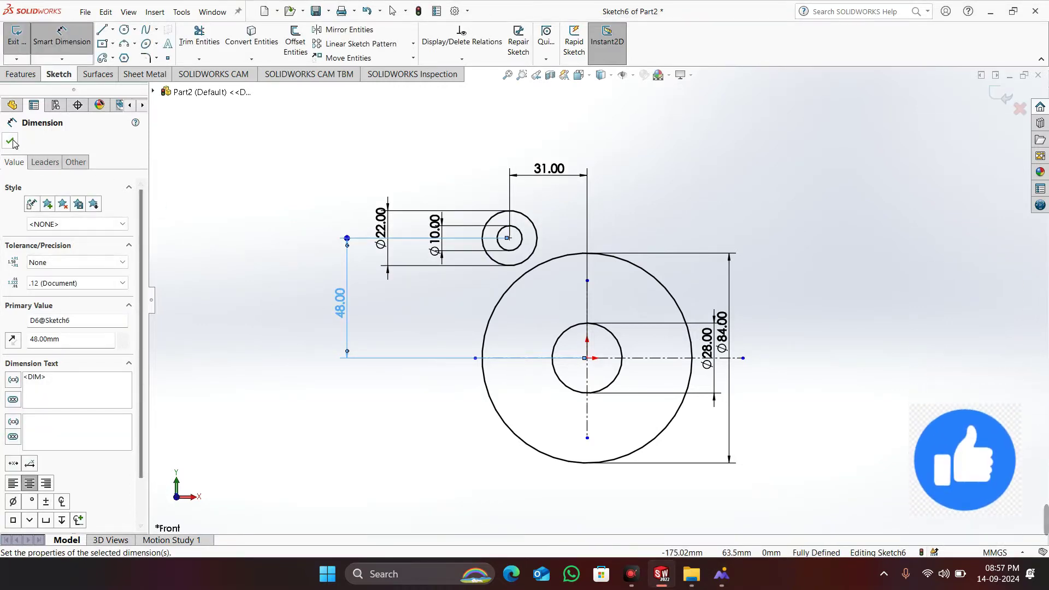
key("Escape")
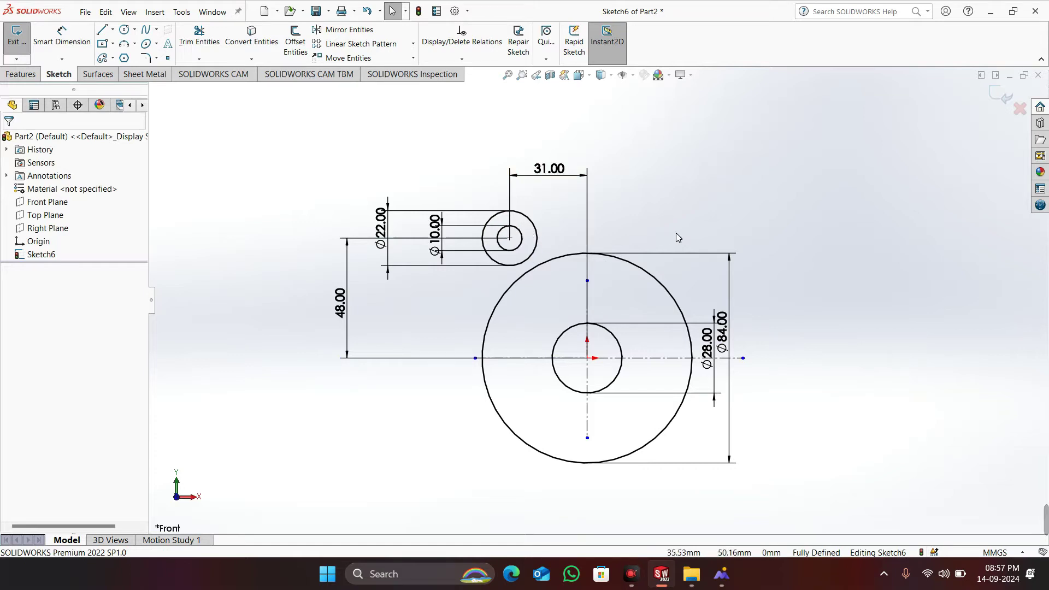
Mirror the 10 mm and 22 mm circles about the vertical centerline, keeping the originals
left_click(348, 29)
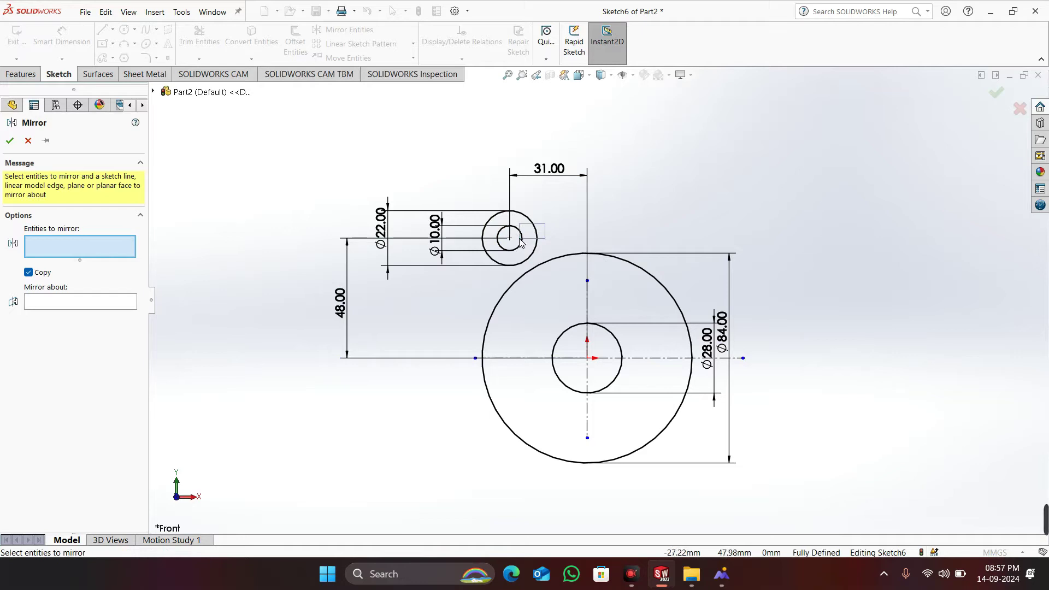
left_click_drag(520, 241, 518, 241)
left_click(92, 314)
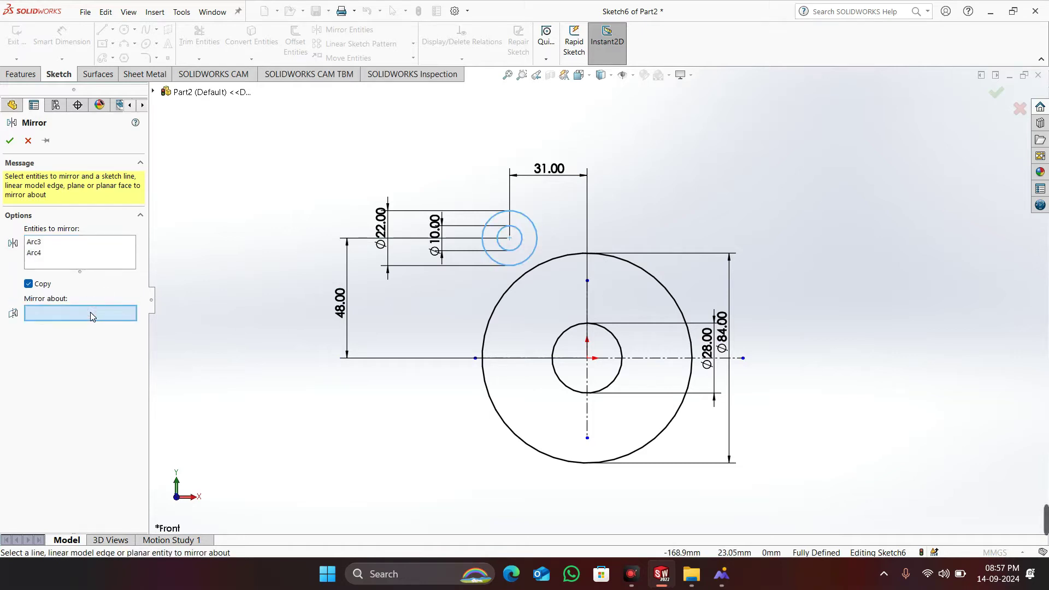
left_click(588, 293)
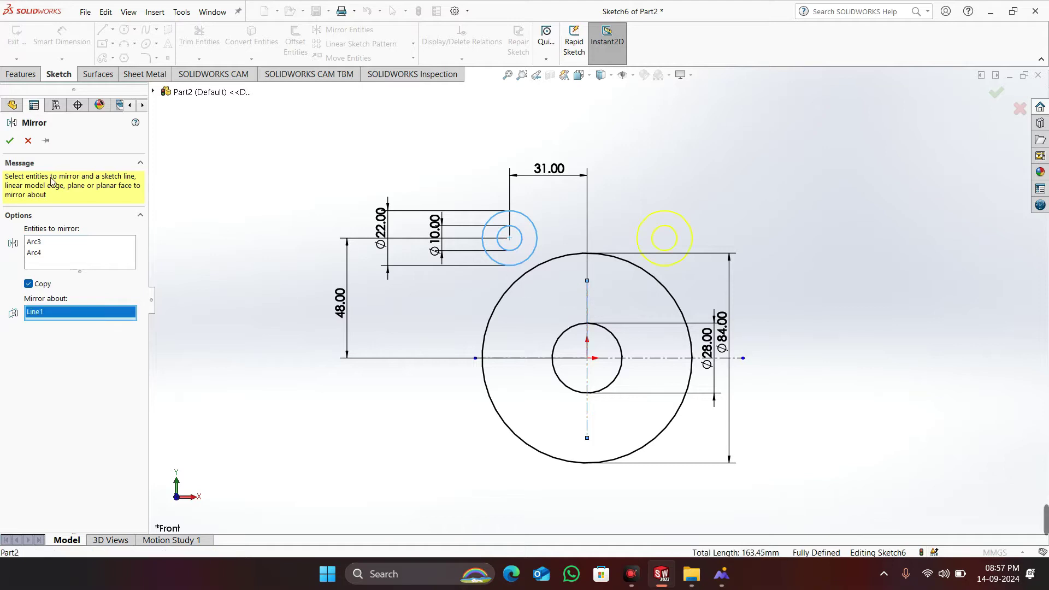
left_click(11, 142)
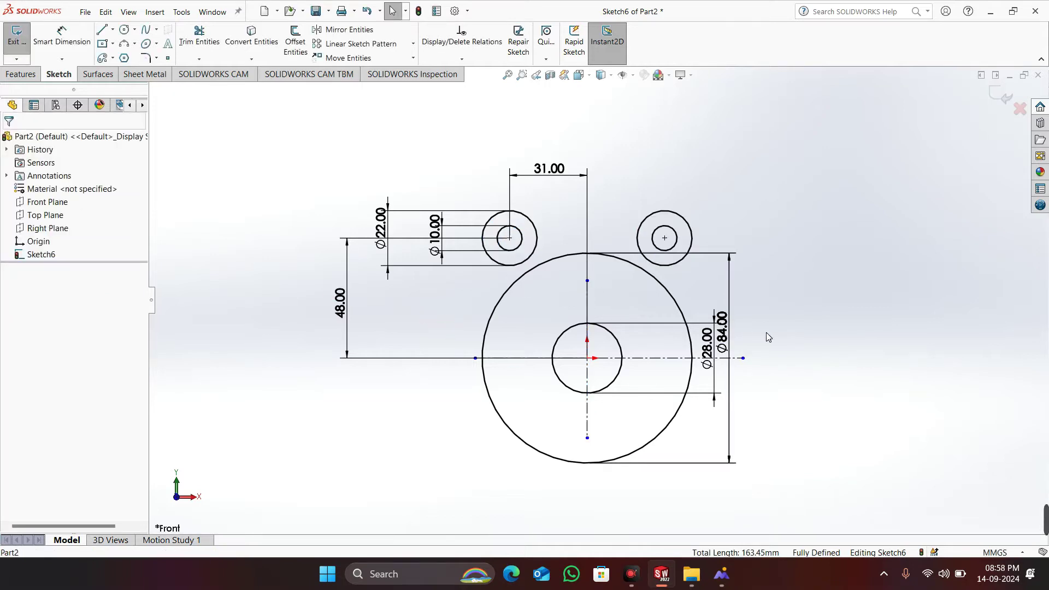
Following the reference drawing, sketch a perimeter circle of about 45 mm radius tangent to the outer sides of both 22 mm circles
key("alt+Tab")
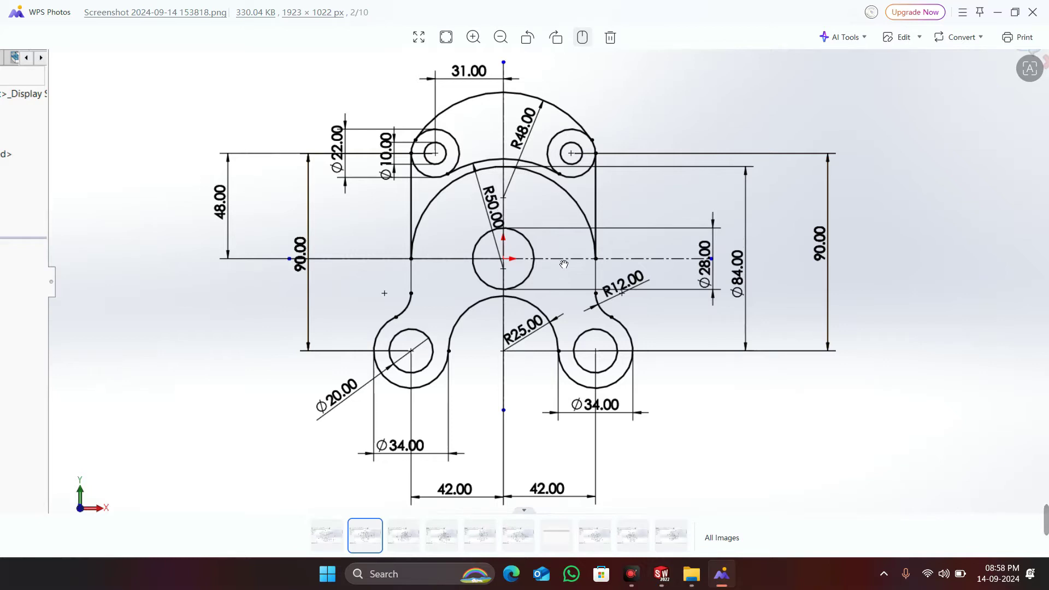
key("alt+Tab")
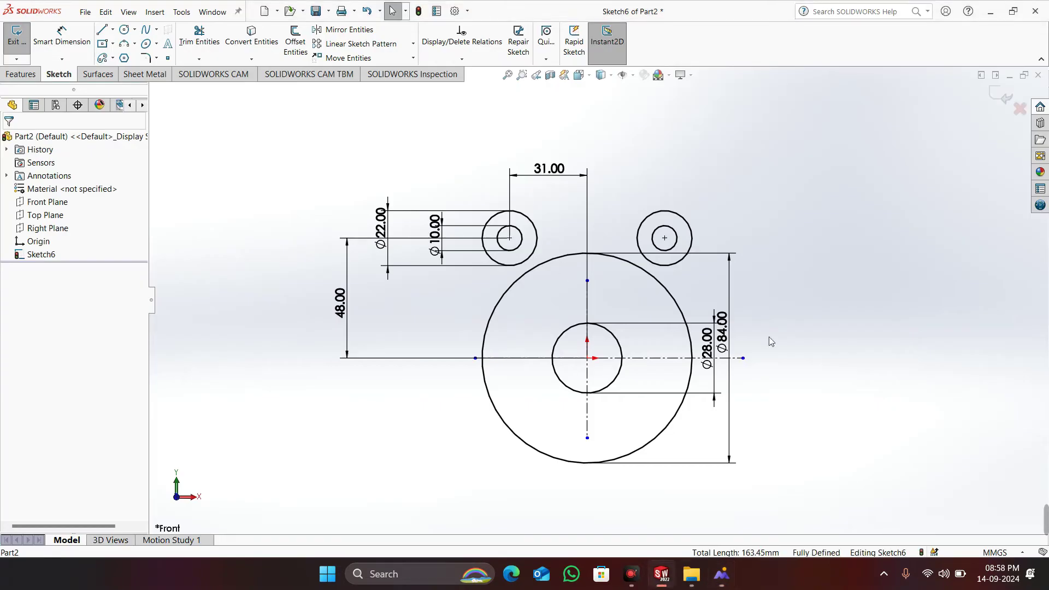
left_click(134, 30)
left_click(159, 61)
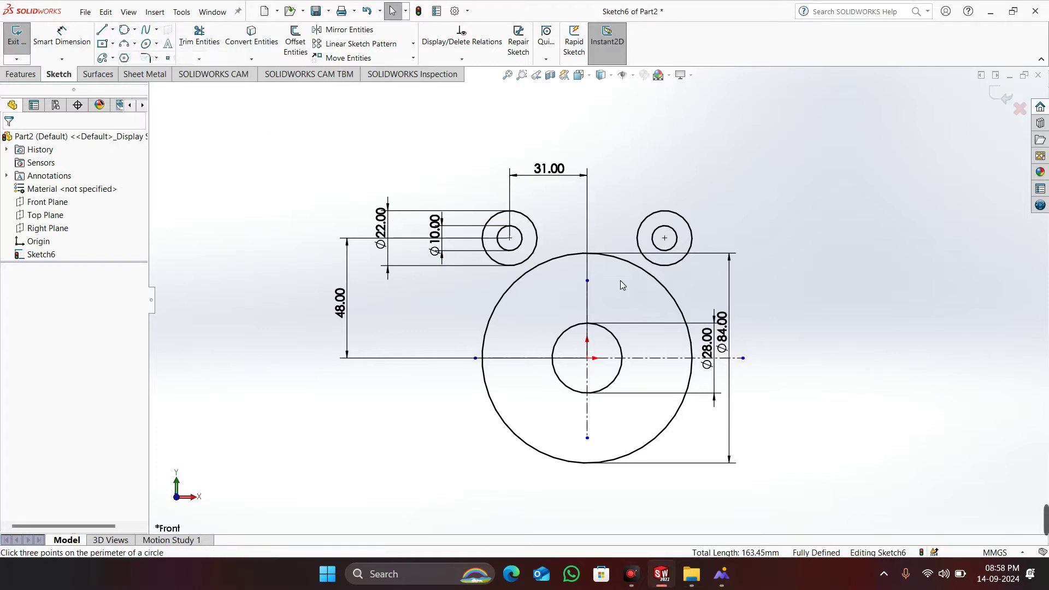
left_click(496, 214)
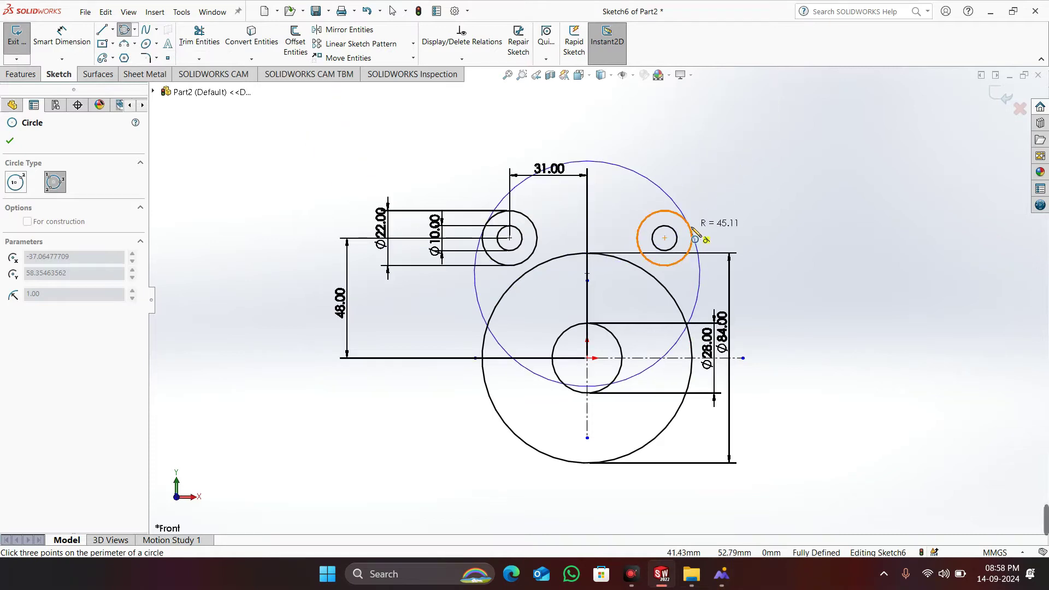
left_click(690, 226)
left_click(693, 230)
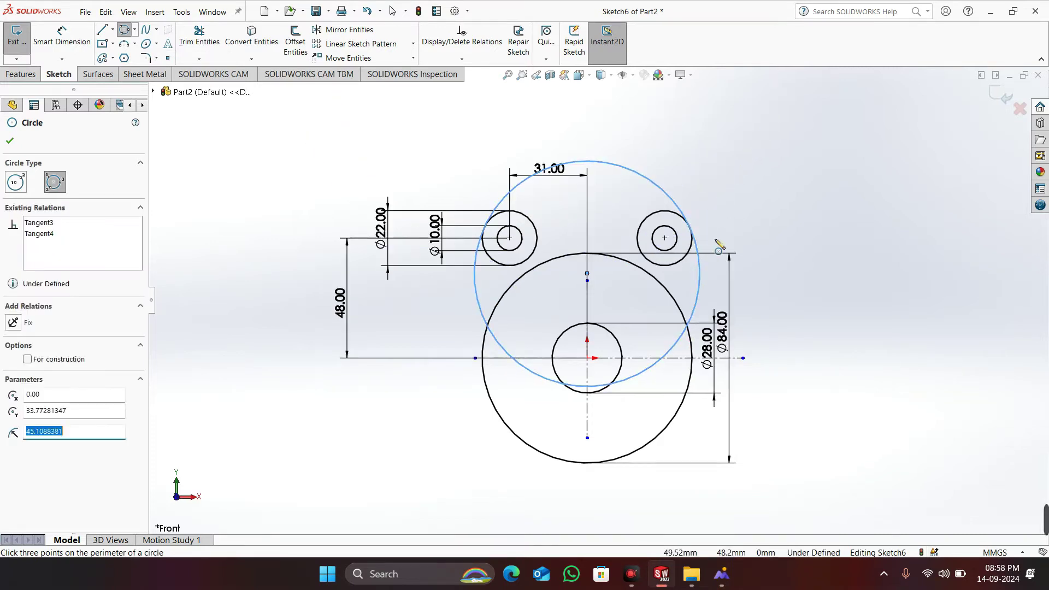
left_click(10, 141)
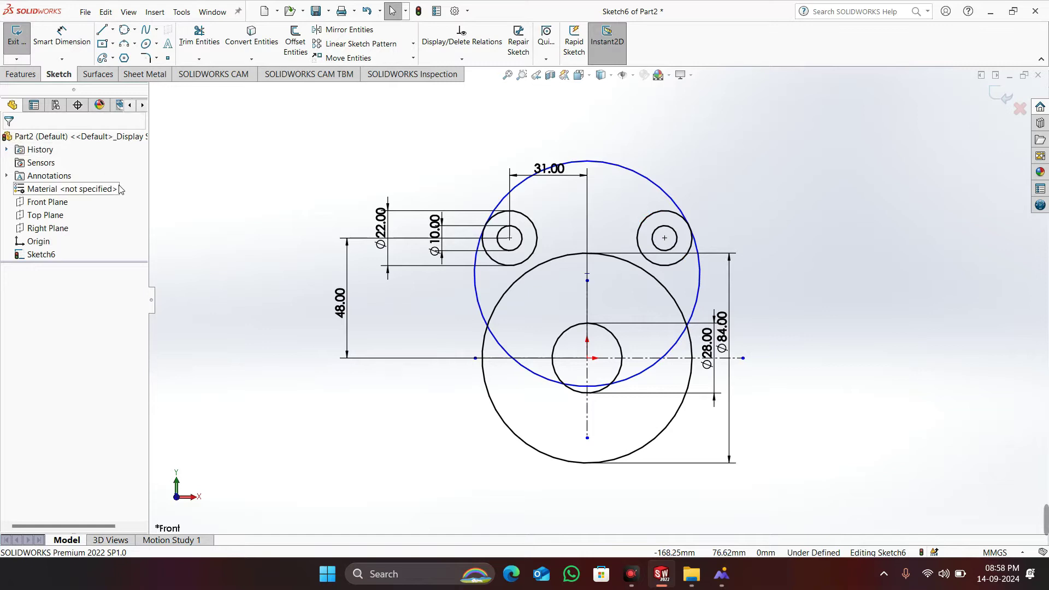
Power-trim the large tangent circle, leaving only its upper arc between the two 22 mm circles
left_click(199, 38)
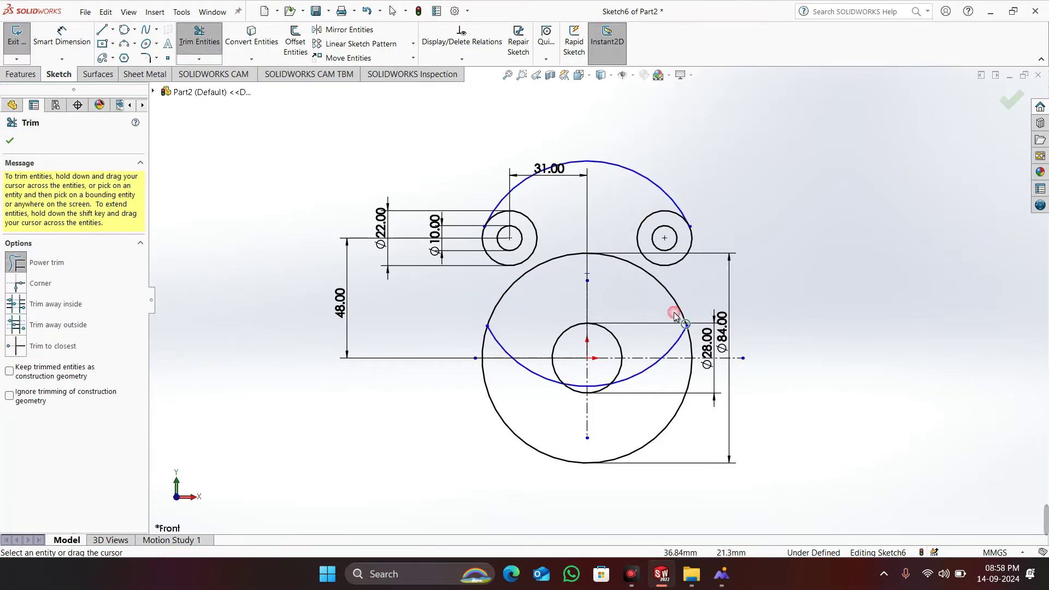
left_click(530, 378)
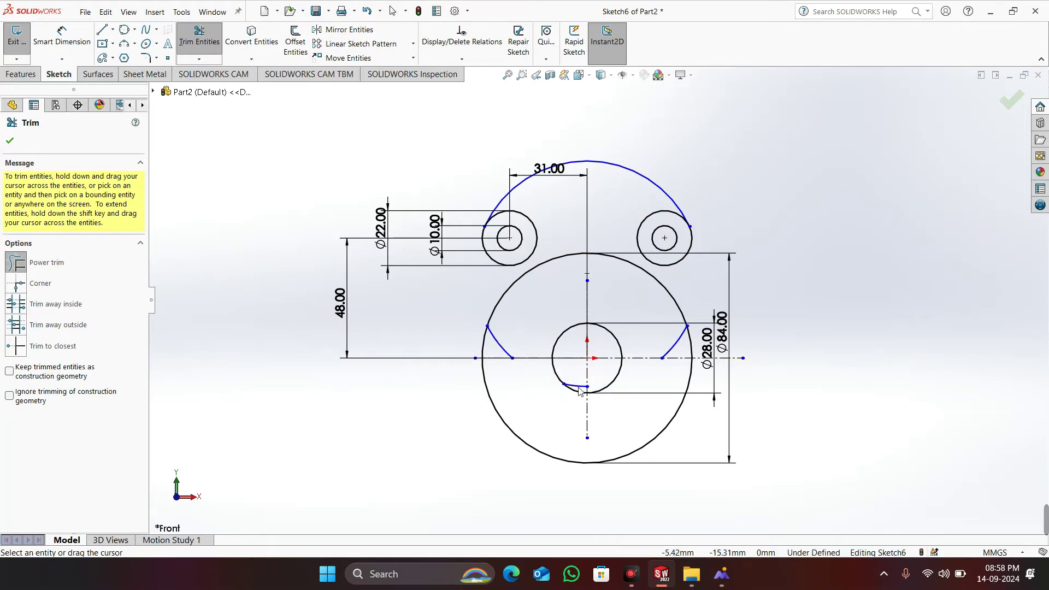
scroll(580, 391, "down", 4)
left_click_drag(446, 273, 420, 289)
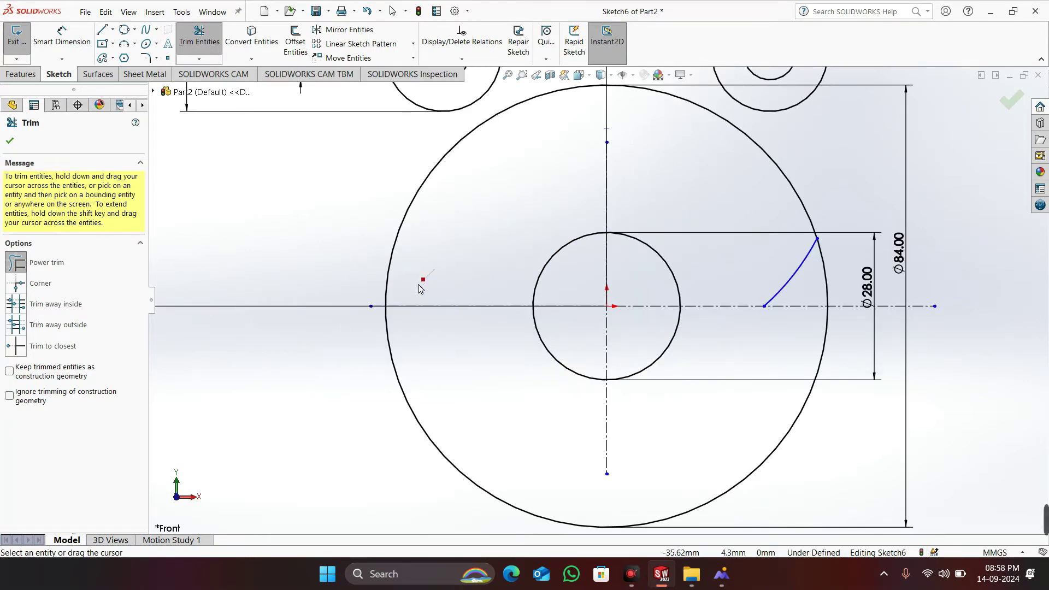
left_click_drag(749, 274, 796, 283)
scroll(597, 300, "up", 5)
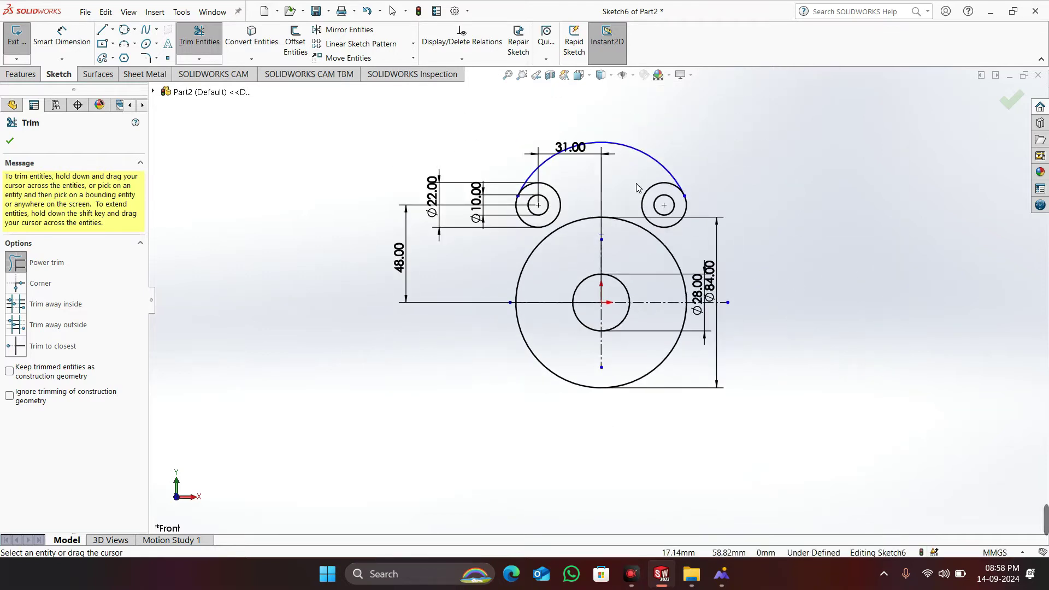
left_click(9, 141)
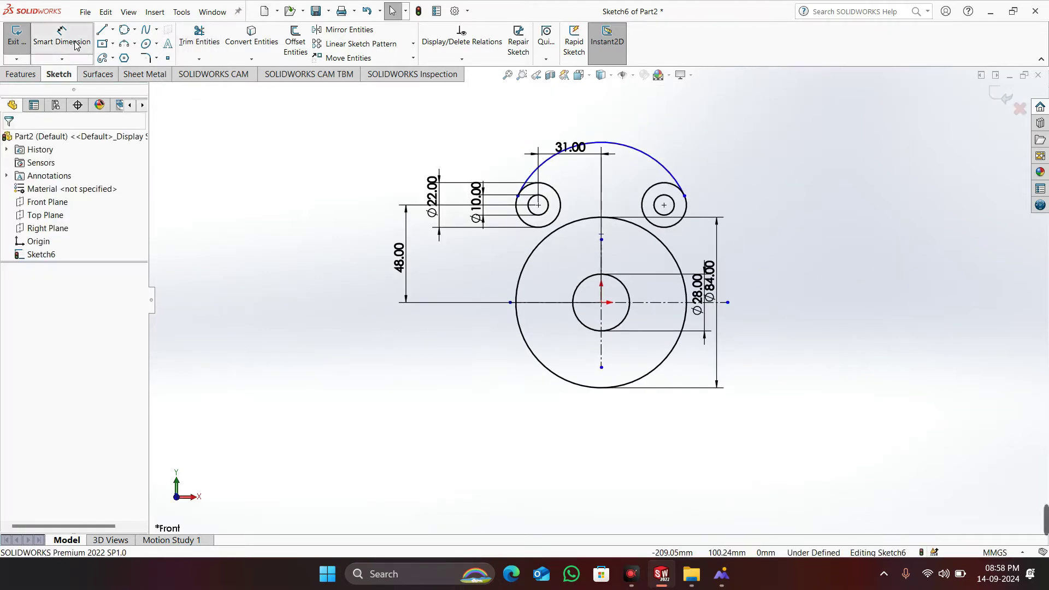
Dimension the upper tangent arc with the 48 mm radius given in the reference drawing
left_click(621, 145)
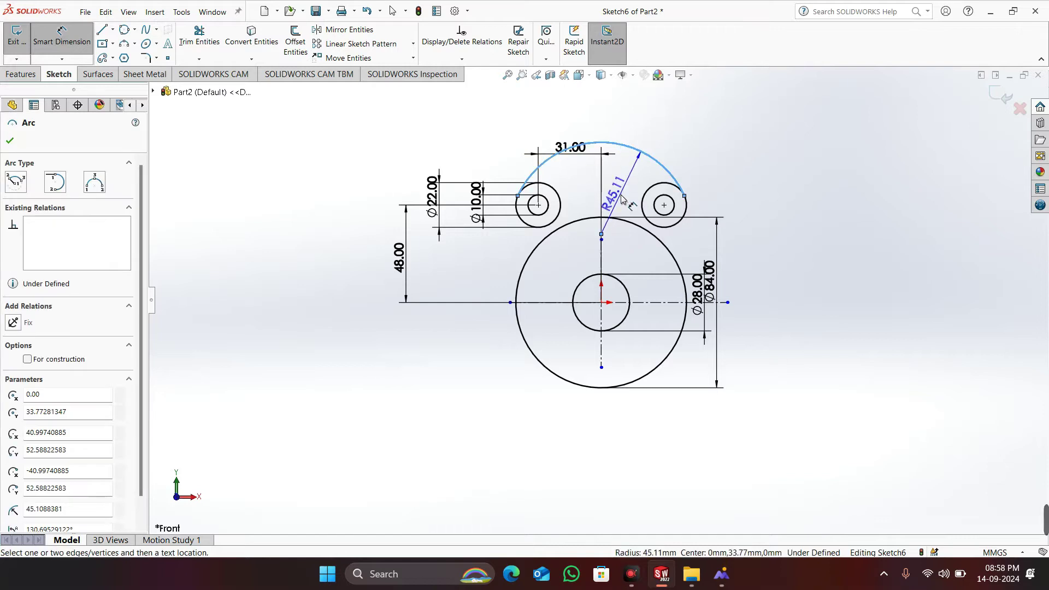
left_click(628, 187)
key("alt+Tab")
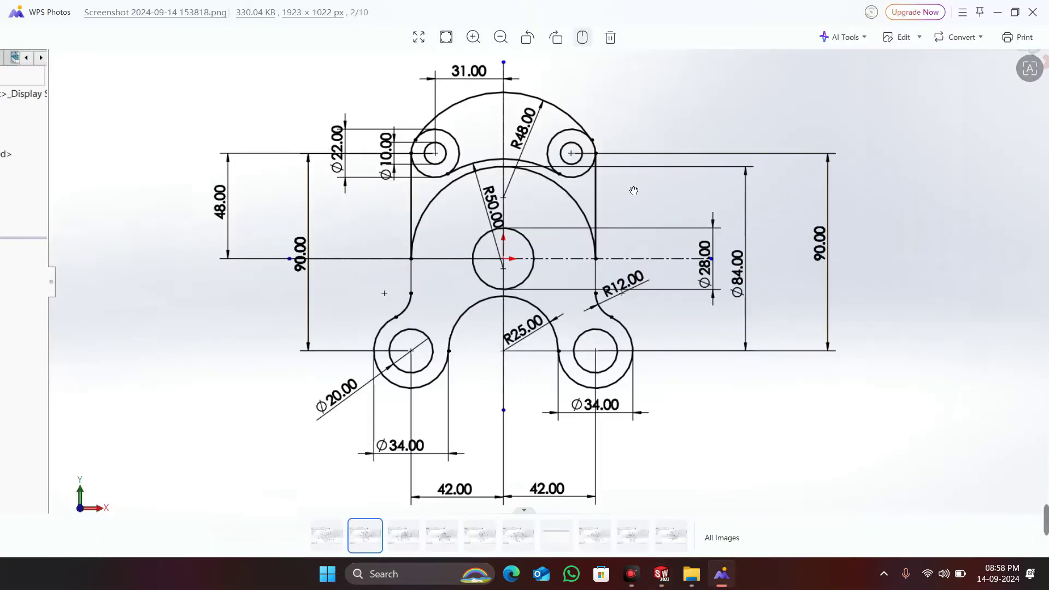
key("alt+Tab")
type("48")
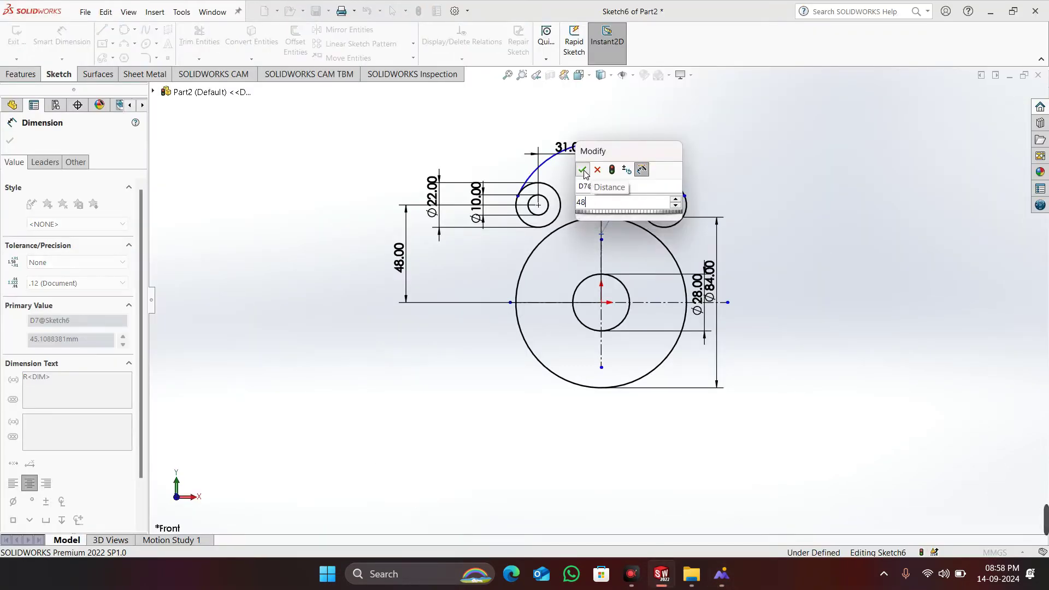
key("Return")
Following the reference drawing, sketch a perimeter circle of about 54 mm radius tangent to the undersides of both 22 mm circles
key("alt+Tab")
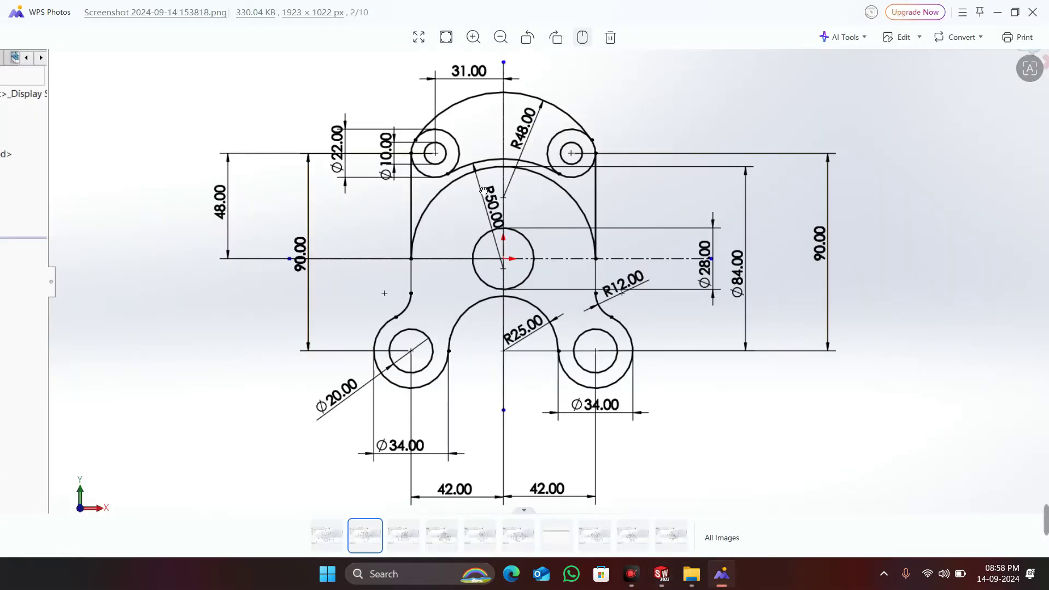
key("alt+Tab")
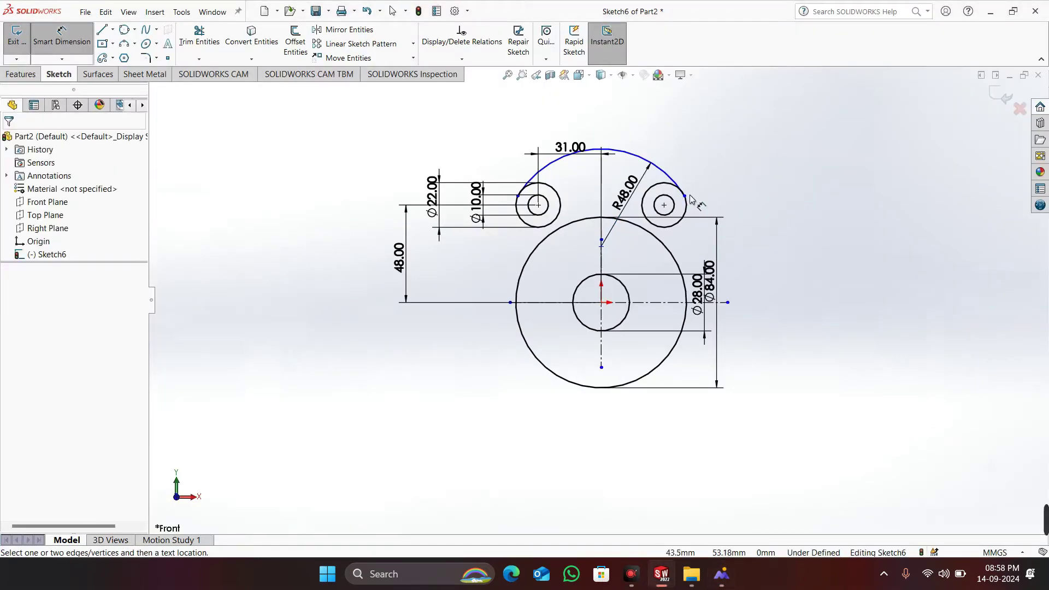
key("alt+Tab")
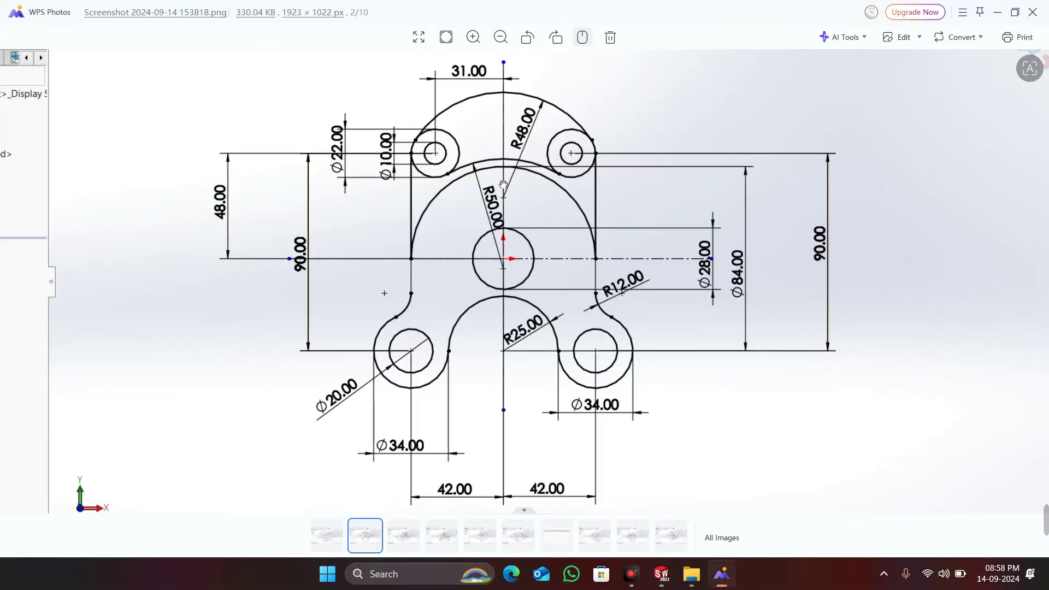
key("alt+Tab")
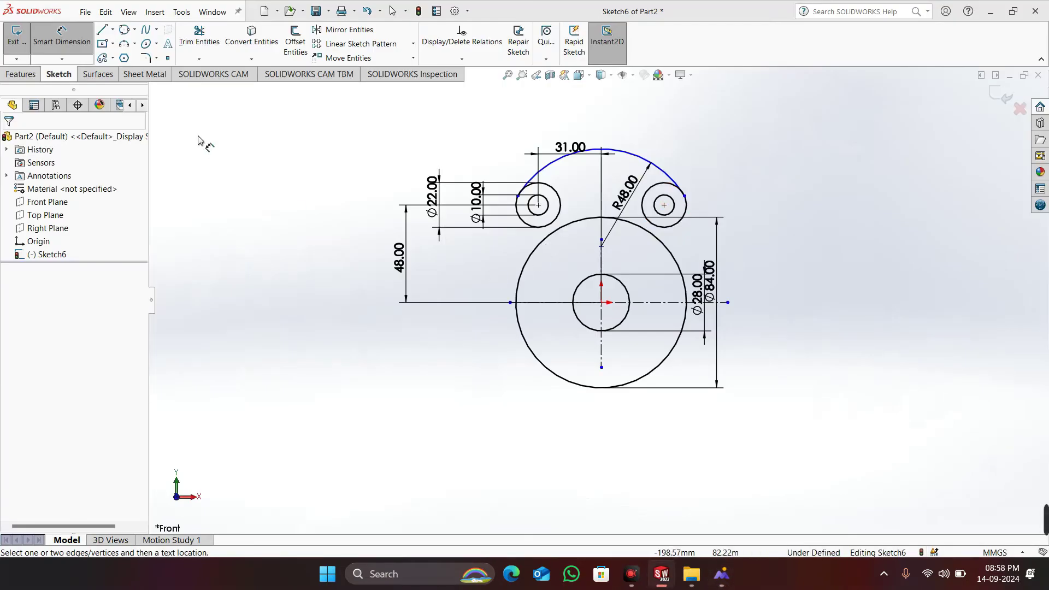
left_click(126, 32)
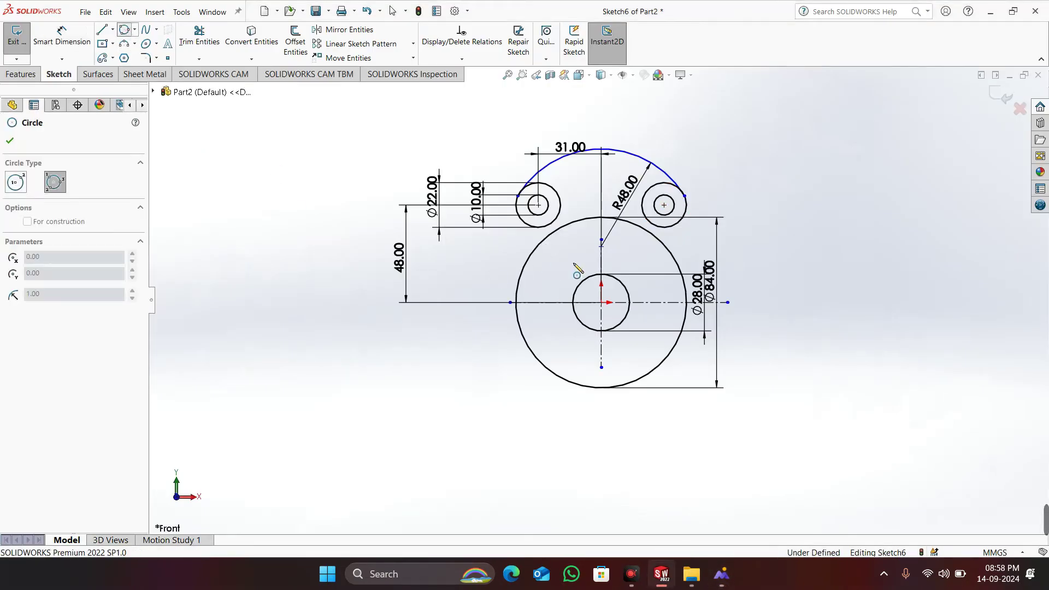
left_click(549, 226)
left_click(568, 224)
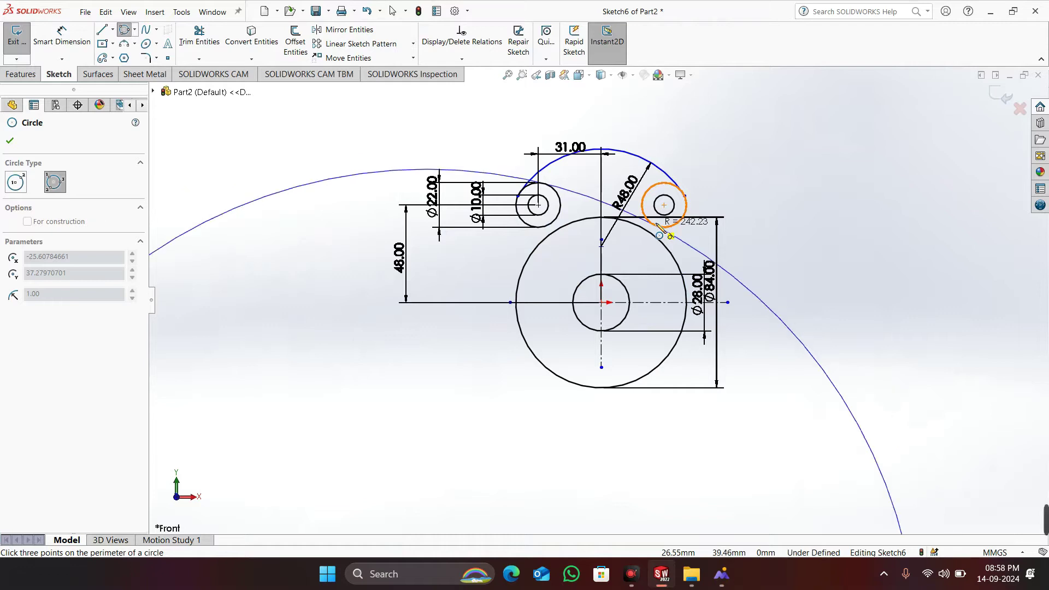
left_click(655, 225)
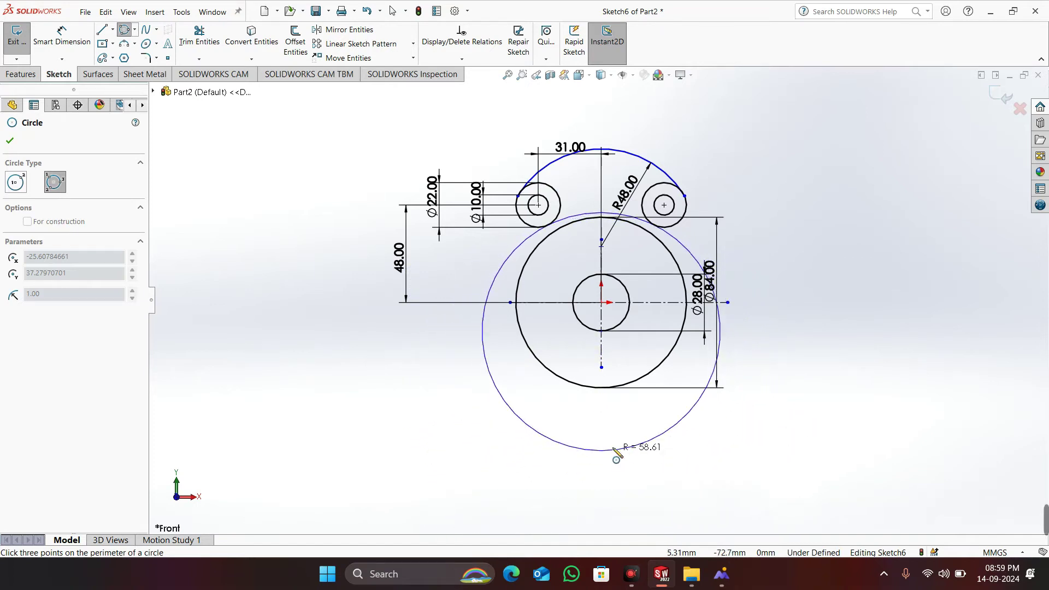
left_click(607, 431)
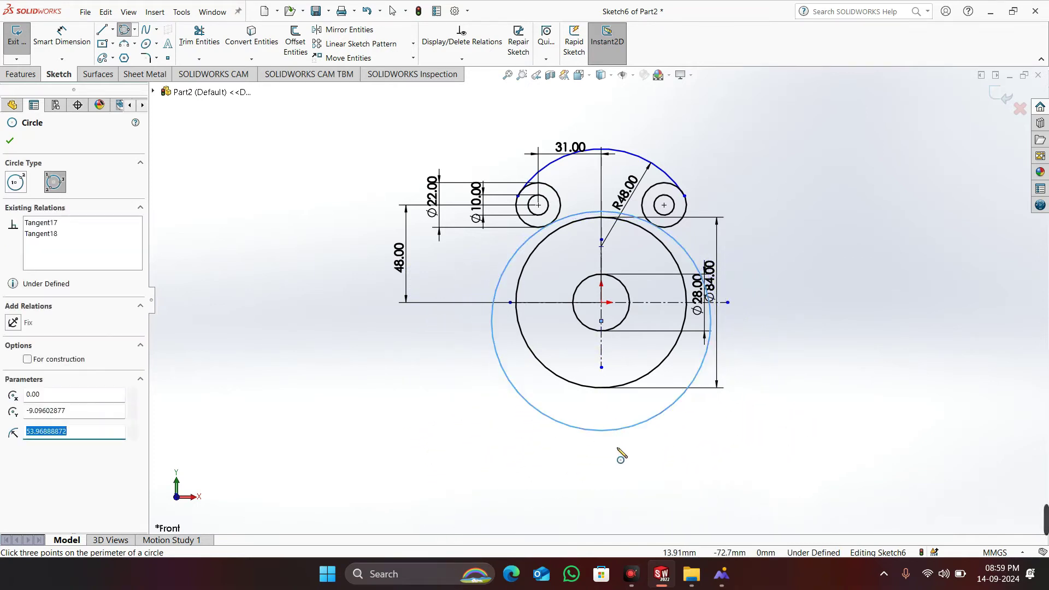
left_click(9, 140)
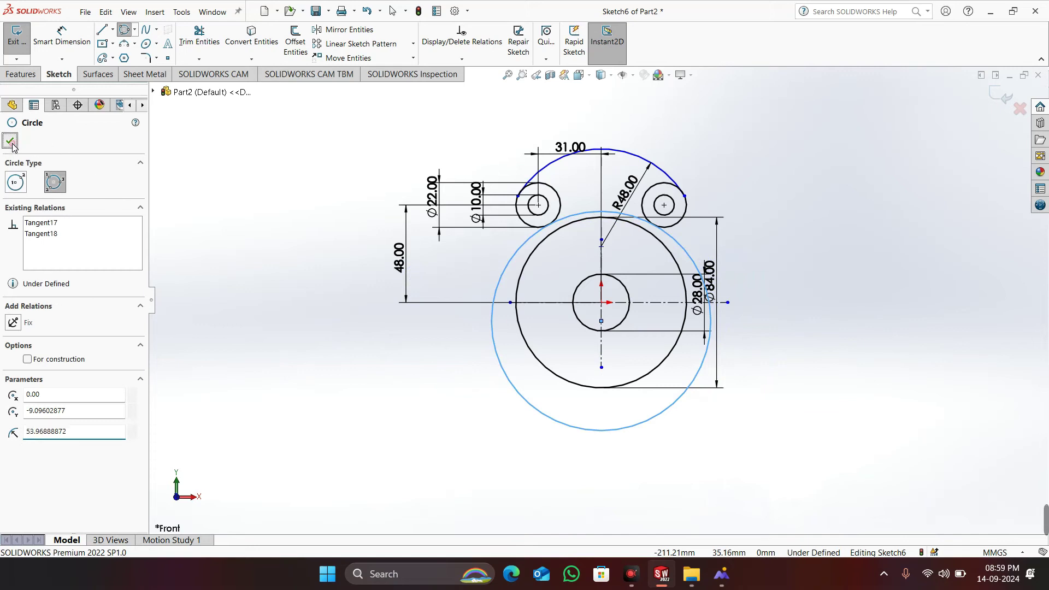
Power-trim the new tangent circle, leaving only its short upper arc between the two 22 mm circles
left_click(213, 42)
mouse_move(480, 379)
left_mouse_down()
mouse_move(498, 388)
mouse_move(537, 367)
left_mouse_up()
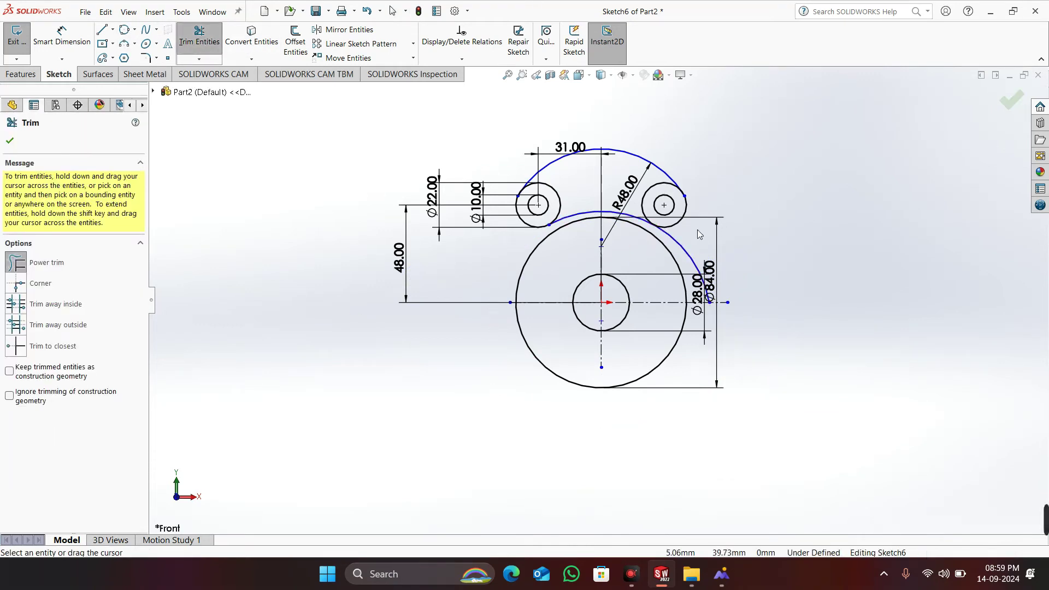
left_click_drag(699, 234, 674, 254)
scroll(601, 302, "up", 2)
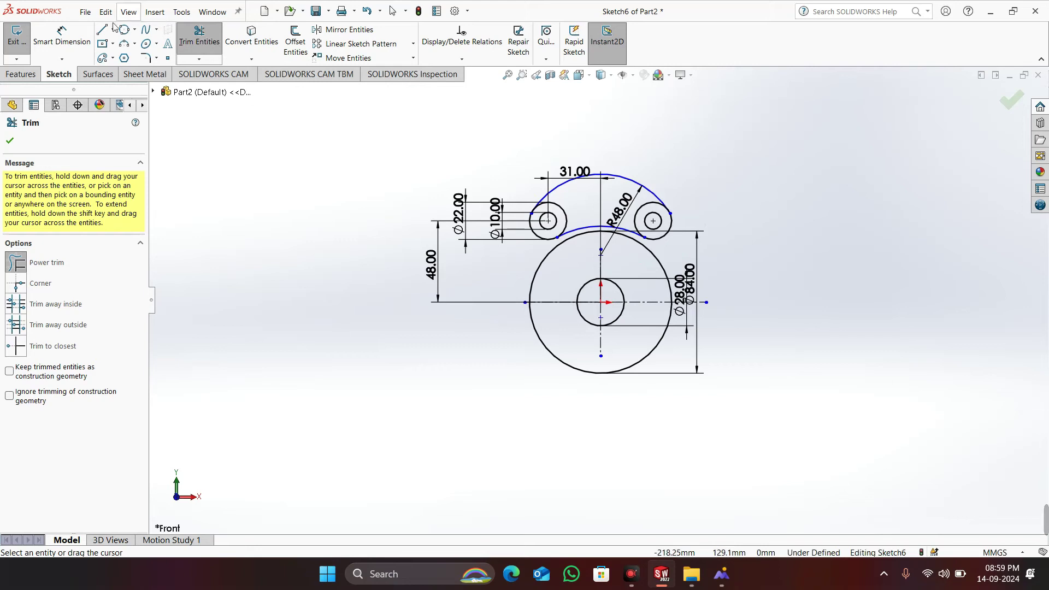
left_click(14, 142)
Dimension the lower tangent arc between the 22 mm circles with the 50 mm radius given in the reference drawing
left_click(62, 36)
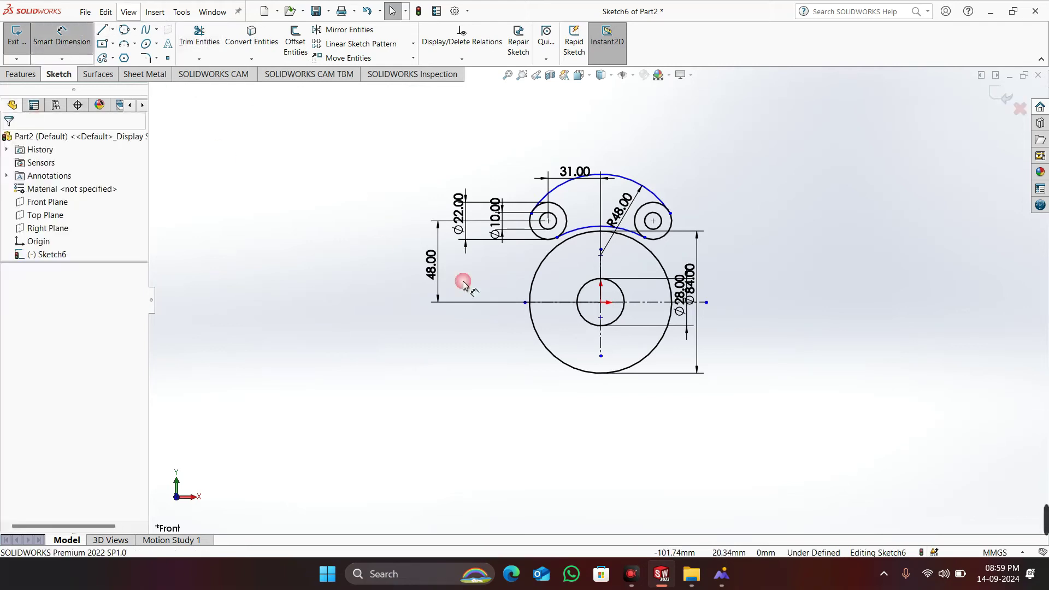
left_click(580, 234)
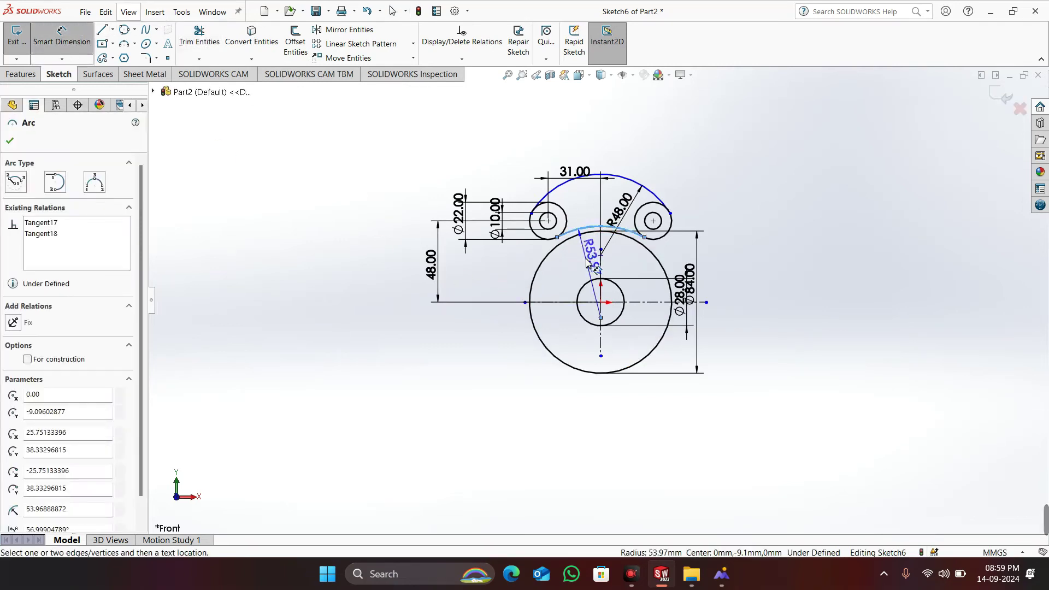
key("alt+Tab")
key("alt+Tab")
left_click(590, 262)
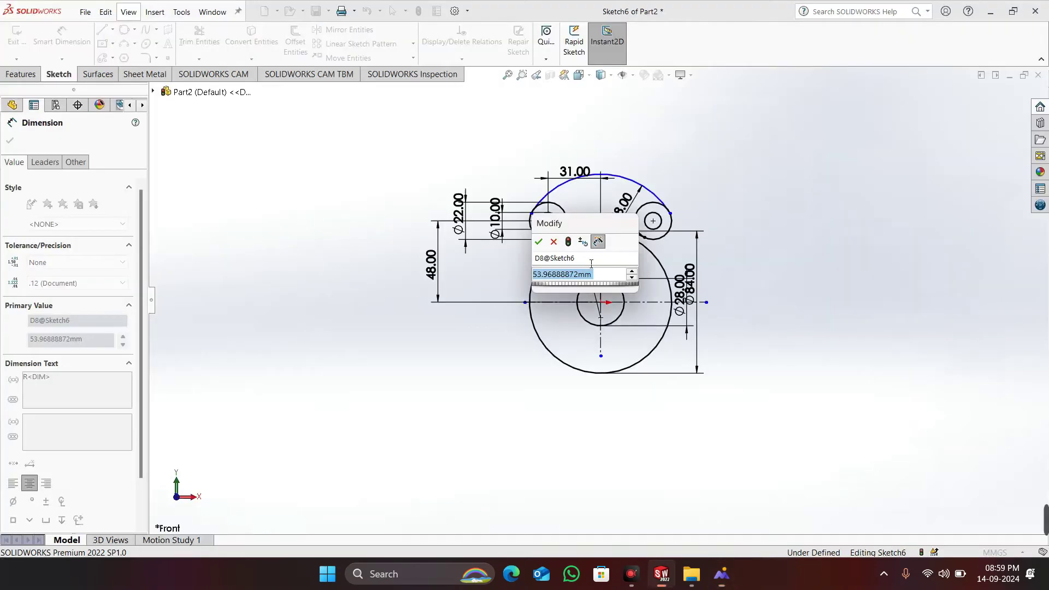
type("50")
key("Return")
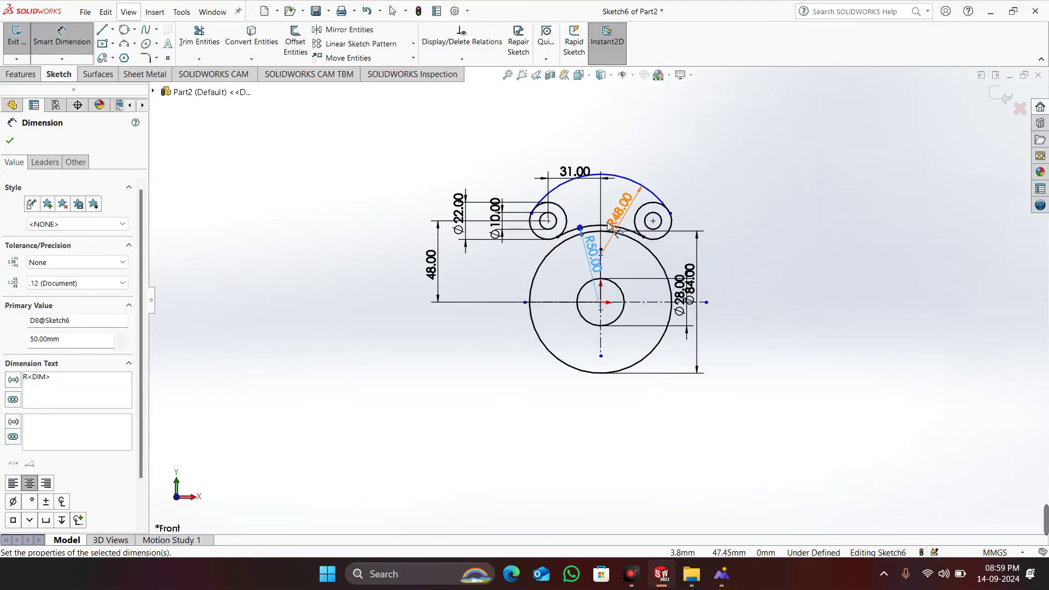
scroll(593, 268, "up", 1)
scroll(598, 270, "down", 5)
scroll(599, 271, "down", 2)
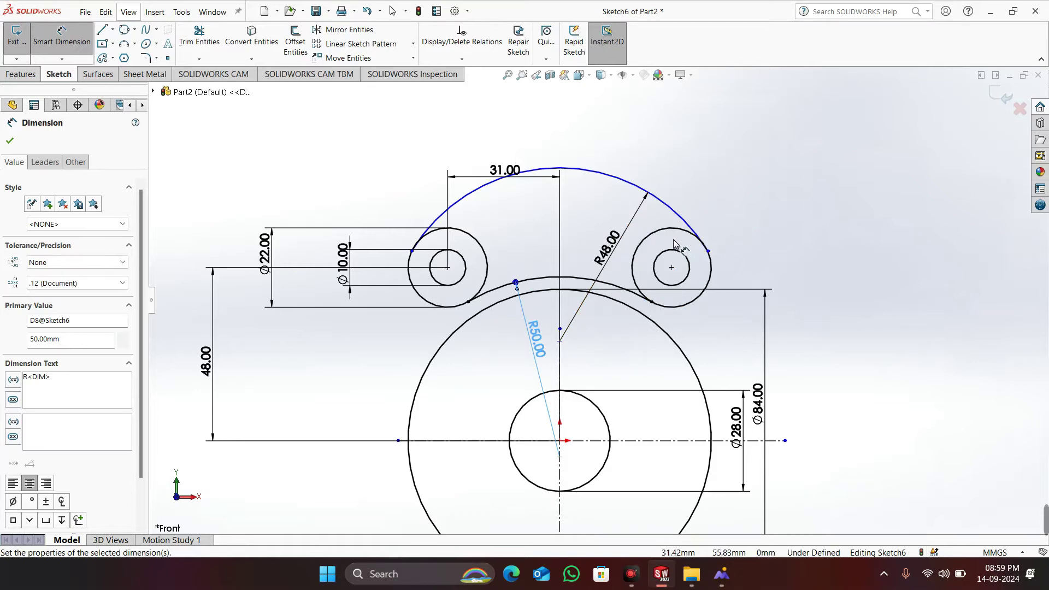
left_click(9, 141)
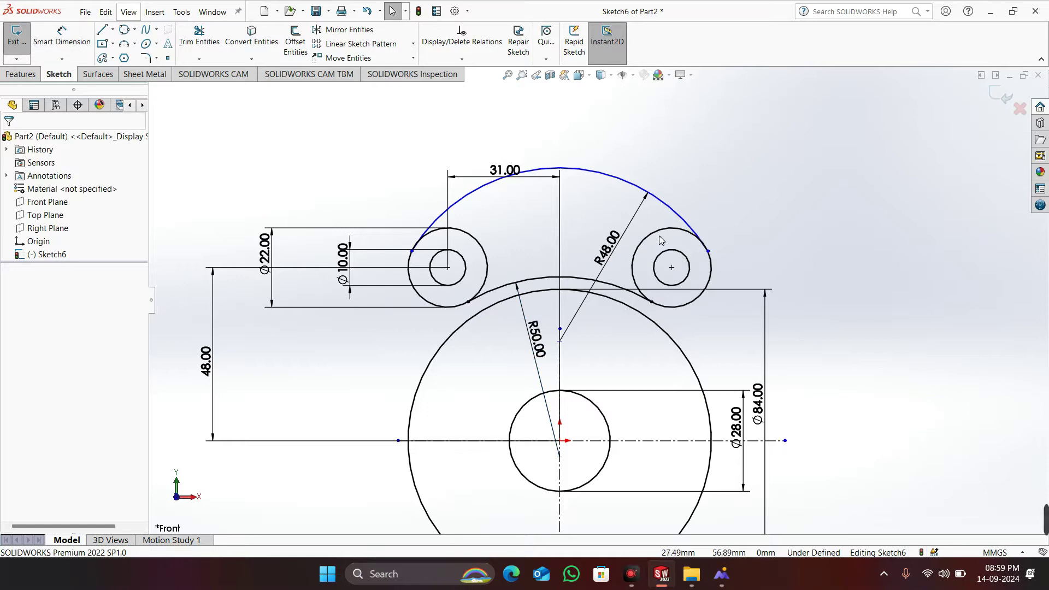
Add a tangent relation between the right 22 mm circle and the R48 upper arc
left_click(660, 237)
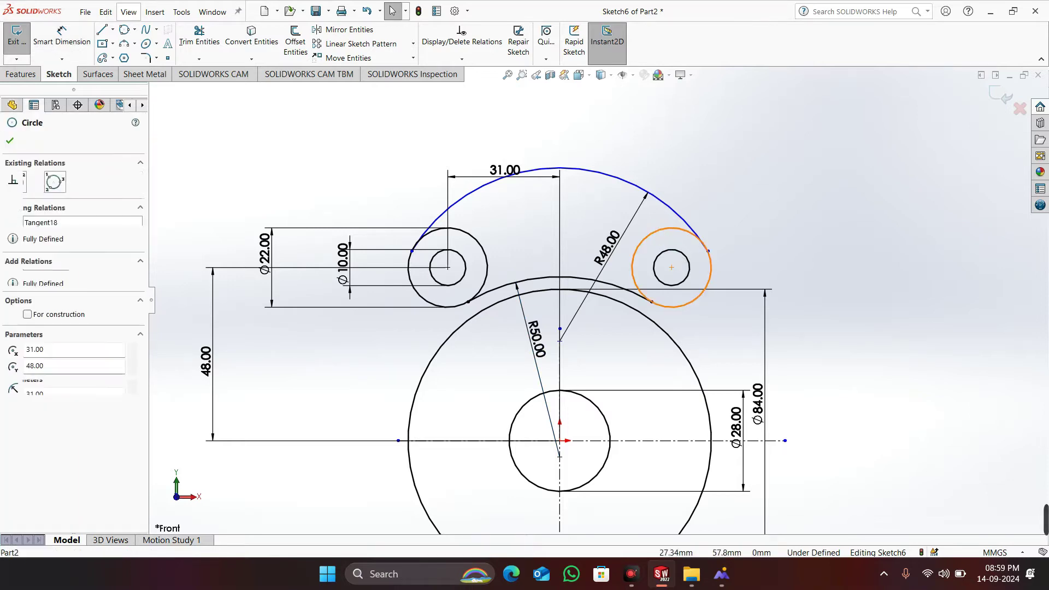
left_click(677, 214, "ctrl")
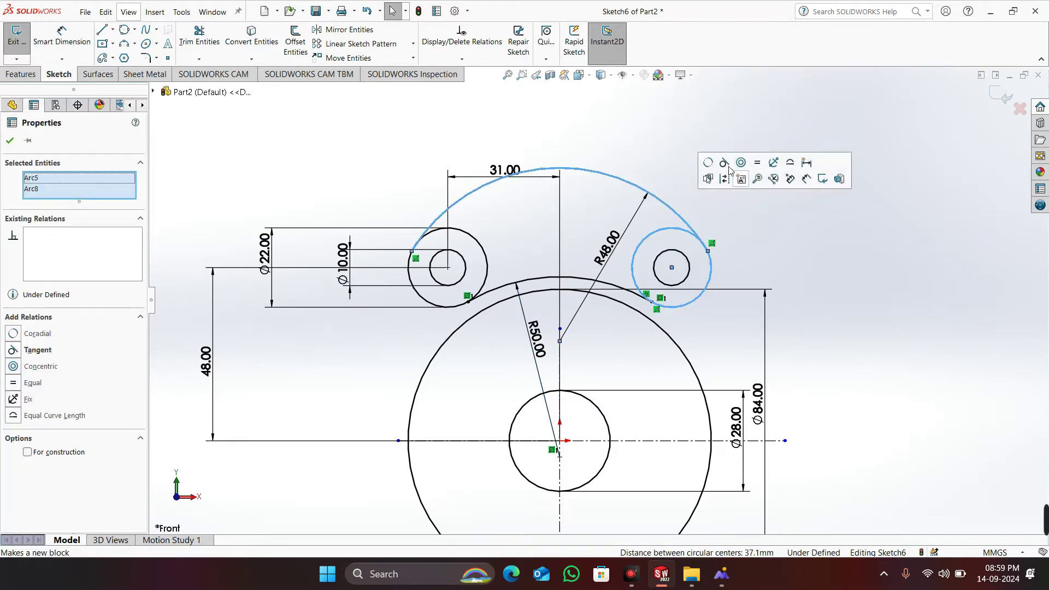
left_click(723, 163)
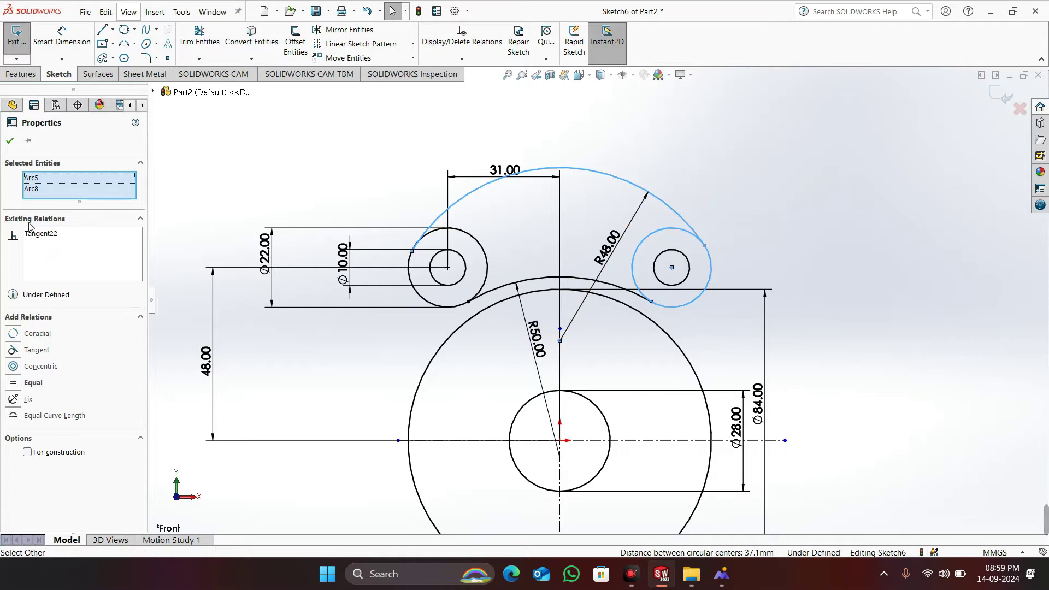
left_click(10, 140)
left_click(381, 290)
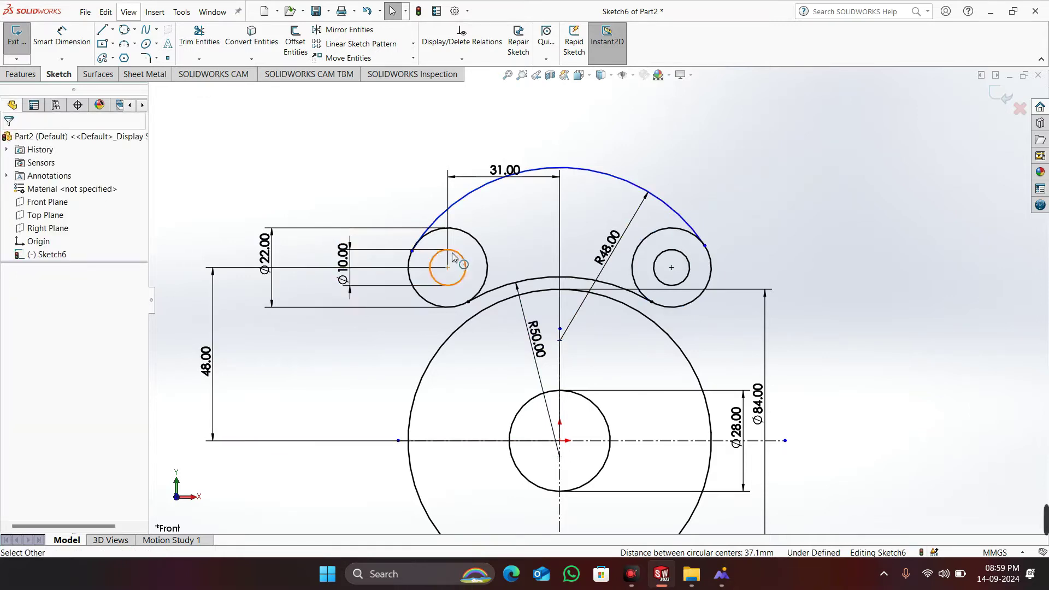
Add a tangent relation between the left 22 mm circle and the R48 upper arc
left_click(458, 233)
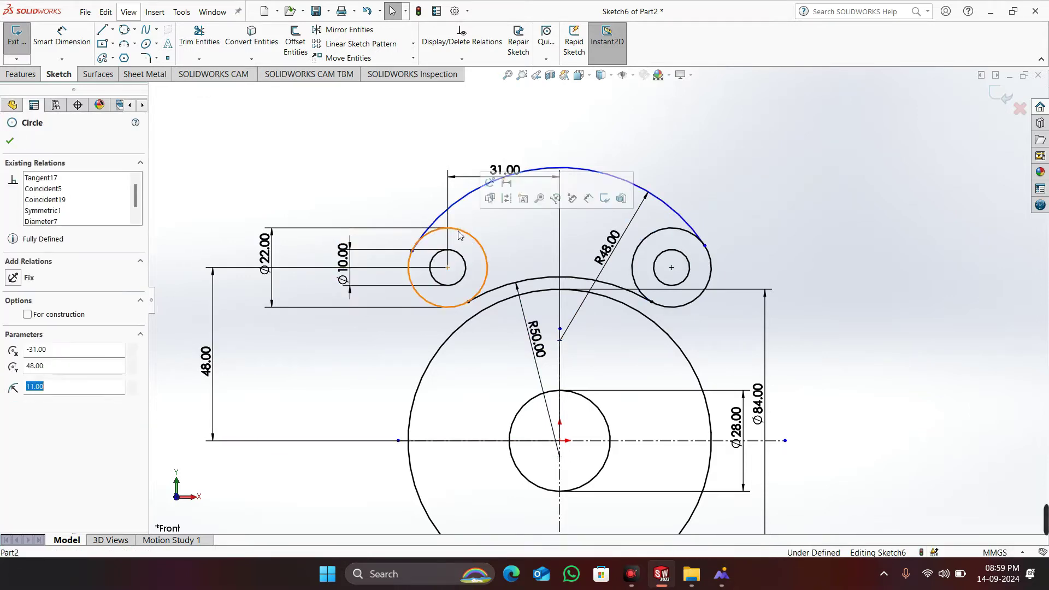
left_click(458, 200, "ctrl")
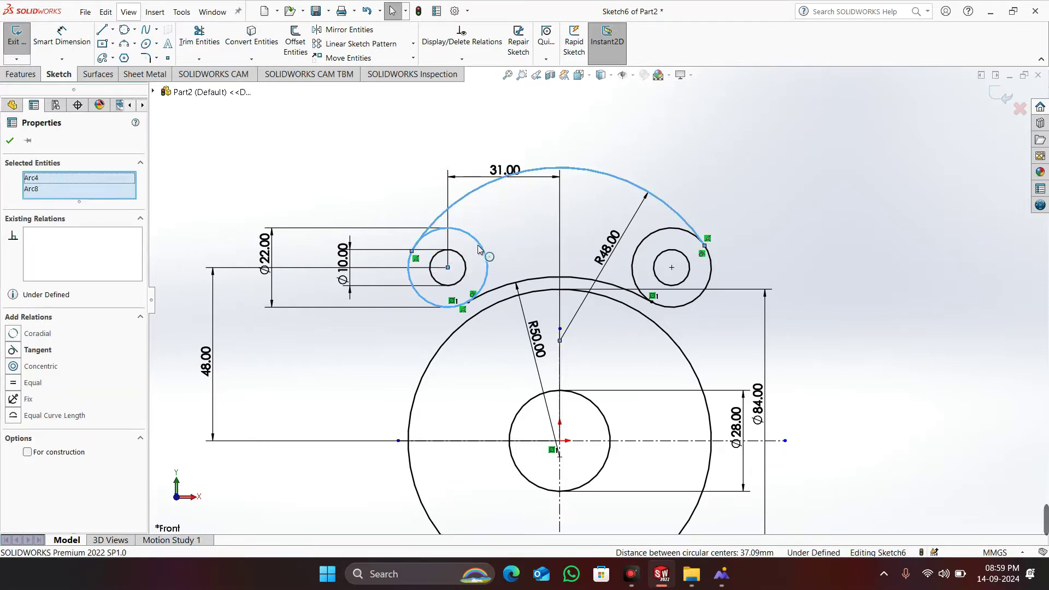
left_click(34, 350)
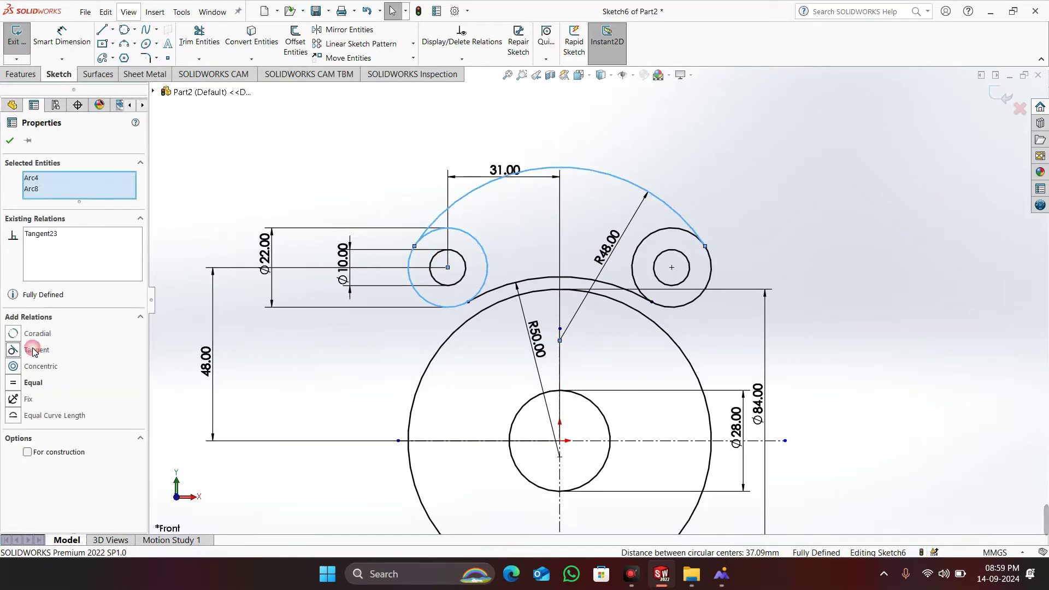
left_click(10, 140)
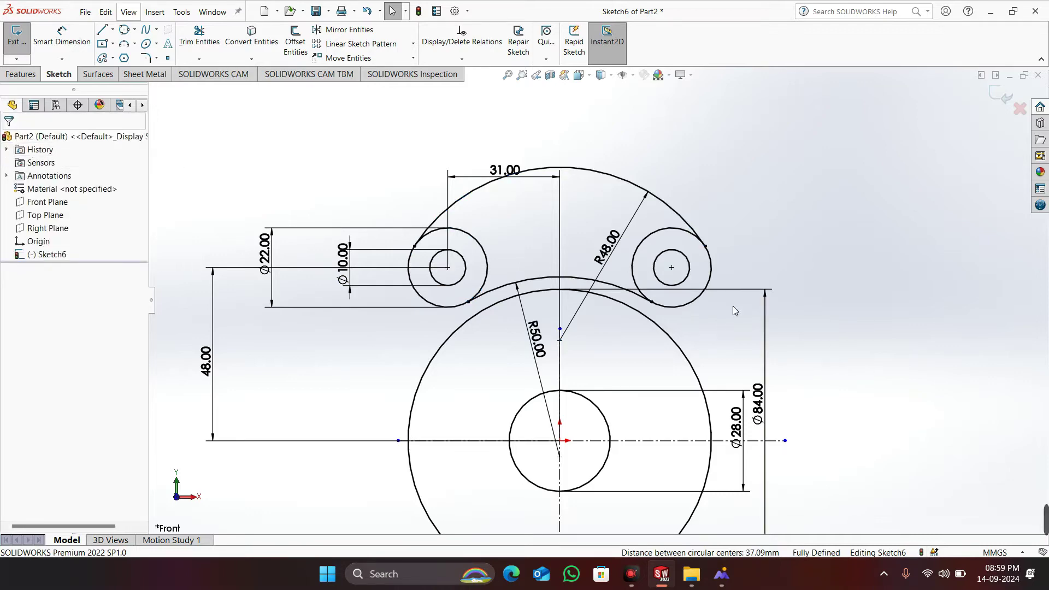
scroll(733, 307, "up", 4)
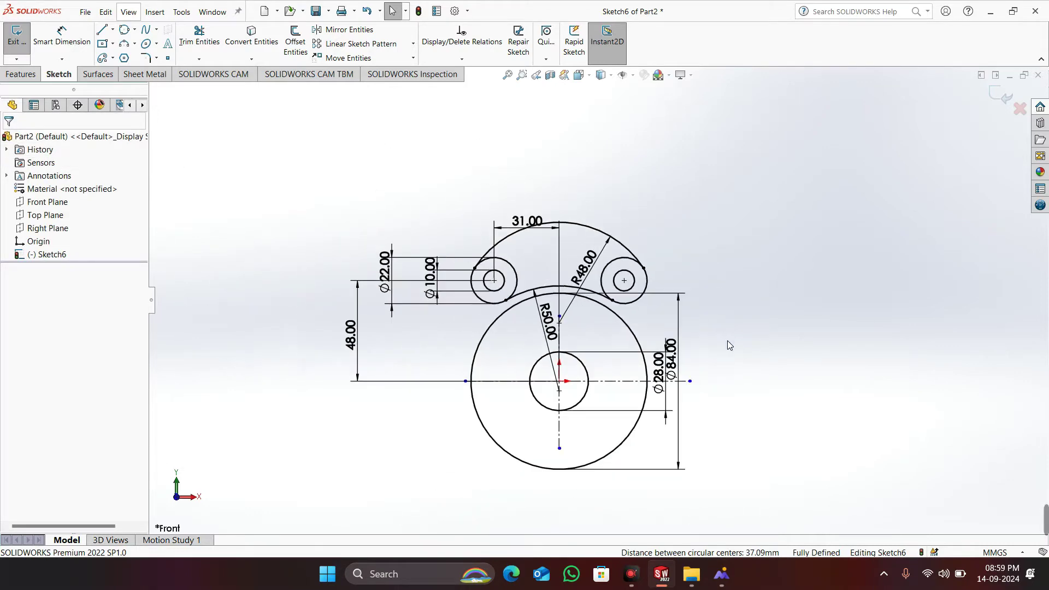
Following the reference drawing, sketch a center circle of about 34 mm diameter below and left of the 84 mm circle
key("alt+Tab")
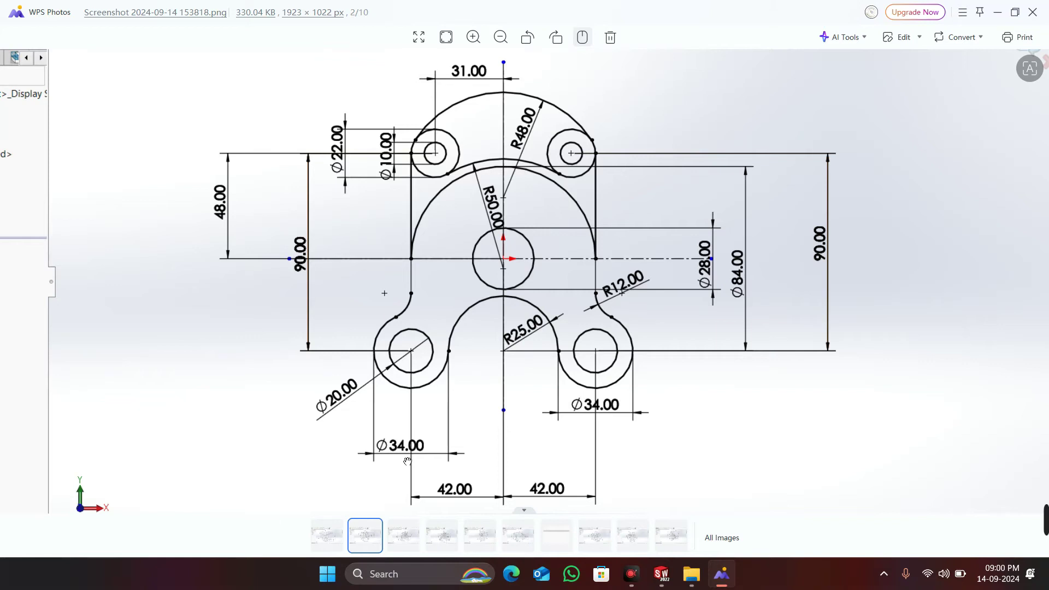
key("alt+Tab")
left_click(135, 30)
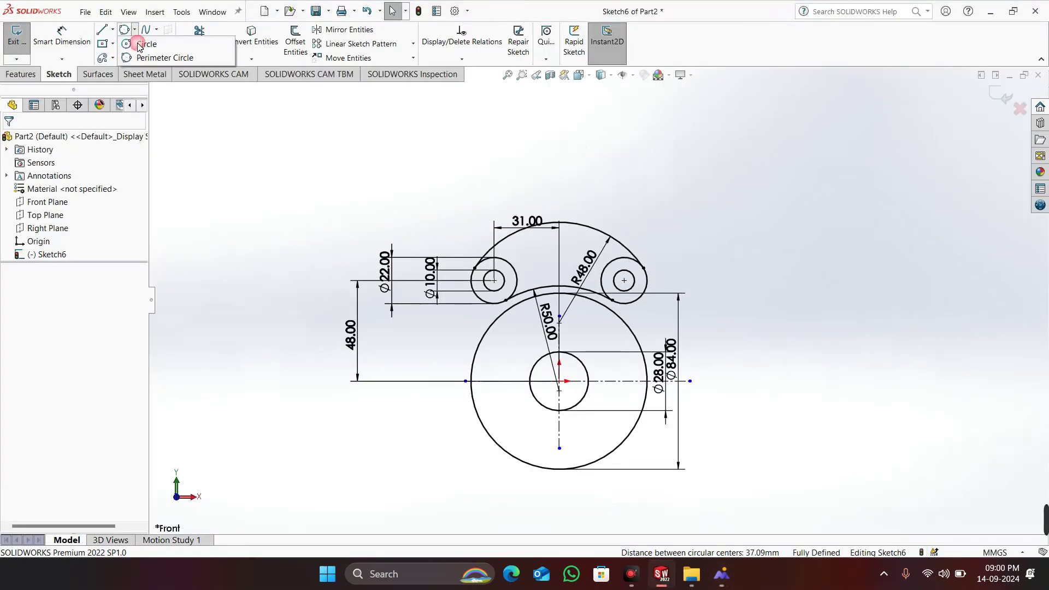
left_click(143, 36)
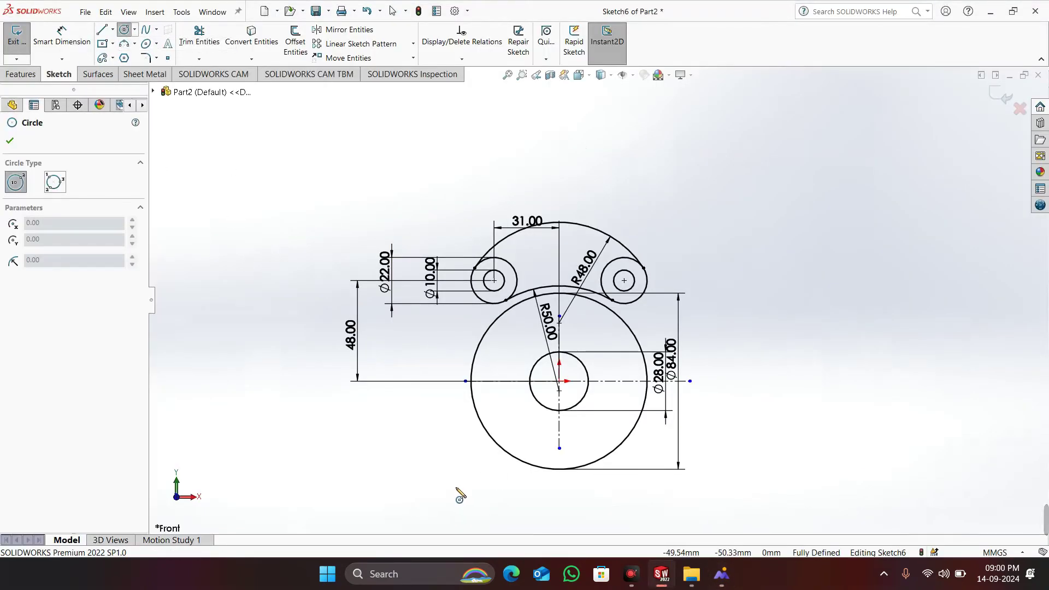
left_click(455, 486)
left_click(481, 512)
right_click(483, 509)
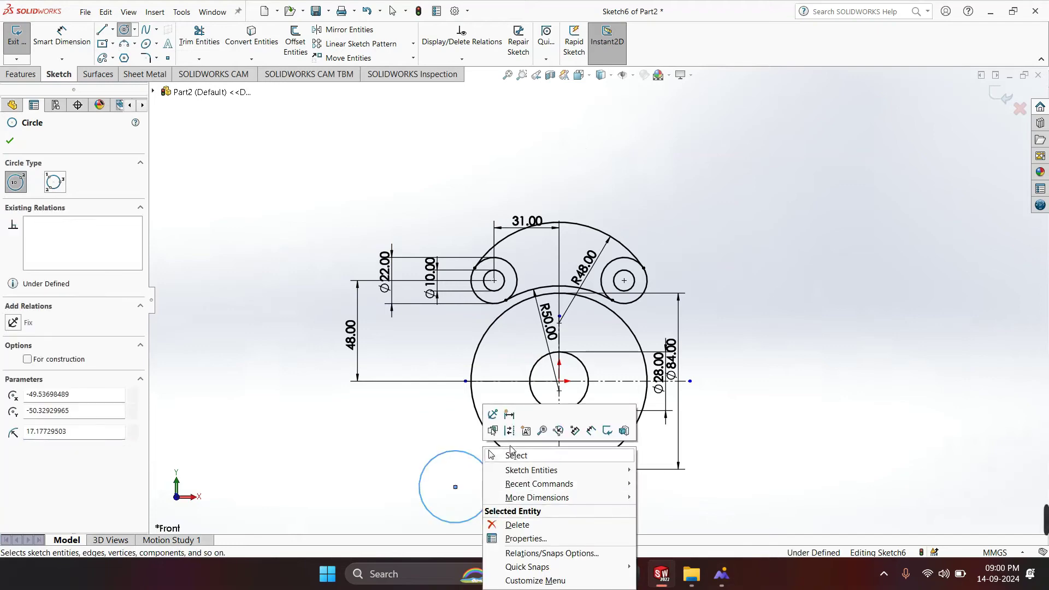
left_click(512, 455)
Dimension the new lower-left circle with the 20 mm hole diameter given in the reference drawing
scroll(486, 508, "up", 2)
scroll(510, 473, "down", 4)
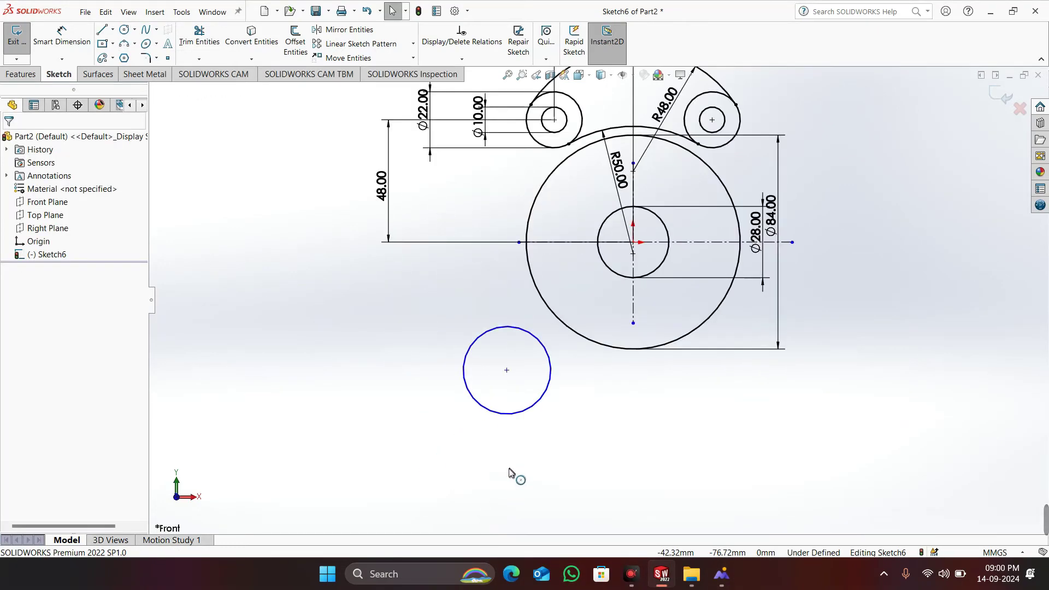
key("alt+Tab")
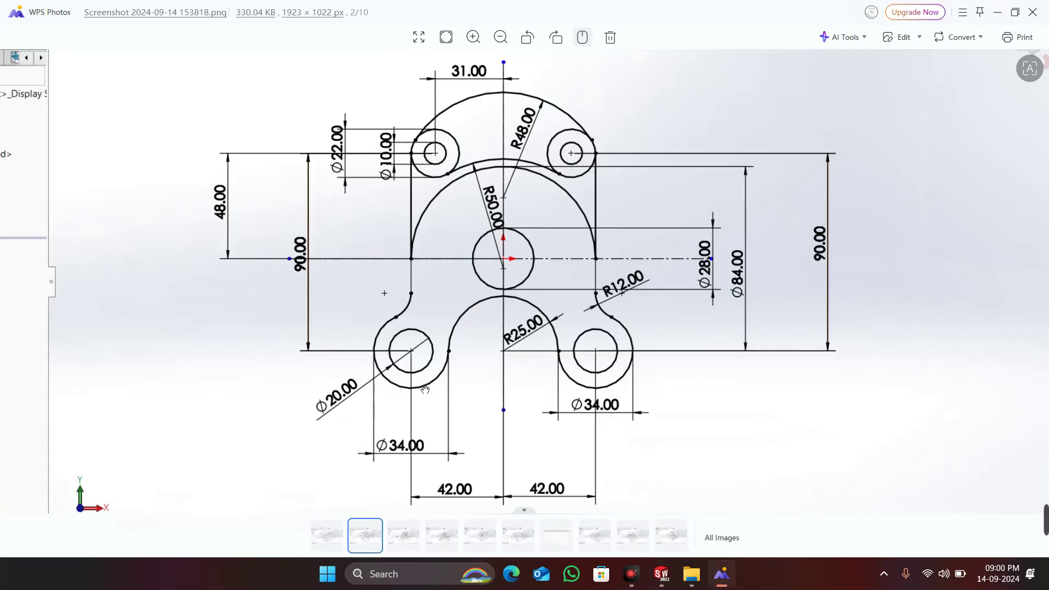
key("alt+Tab")
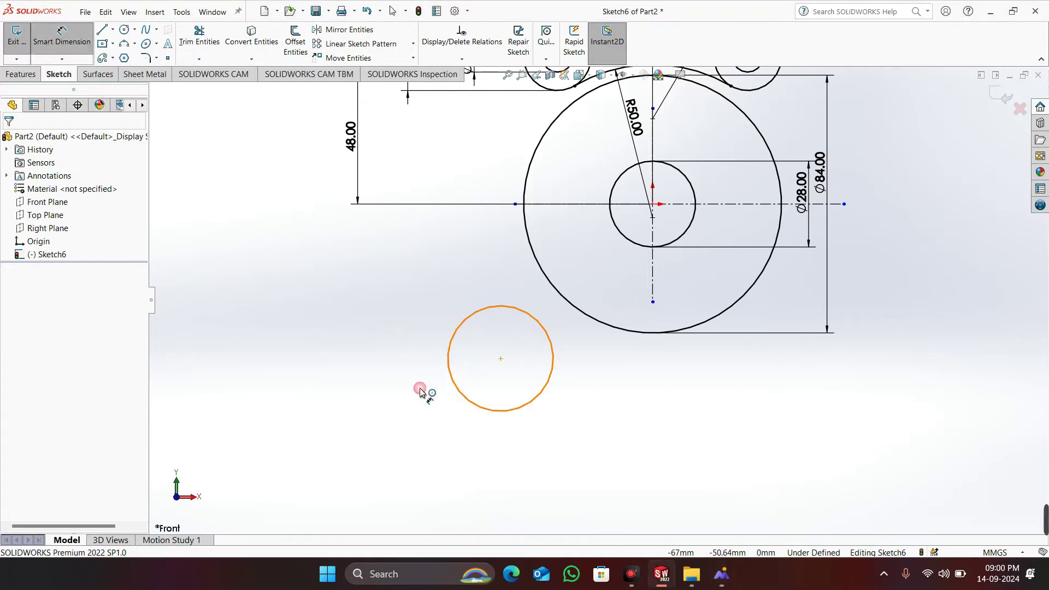
left_click(420, 391)
left_click(394, 408)
type("2")
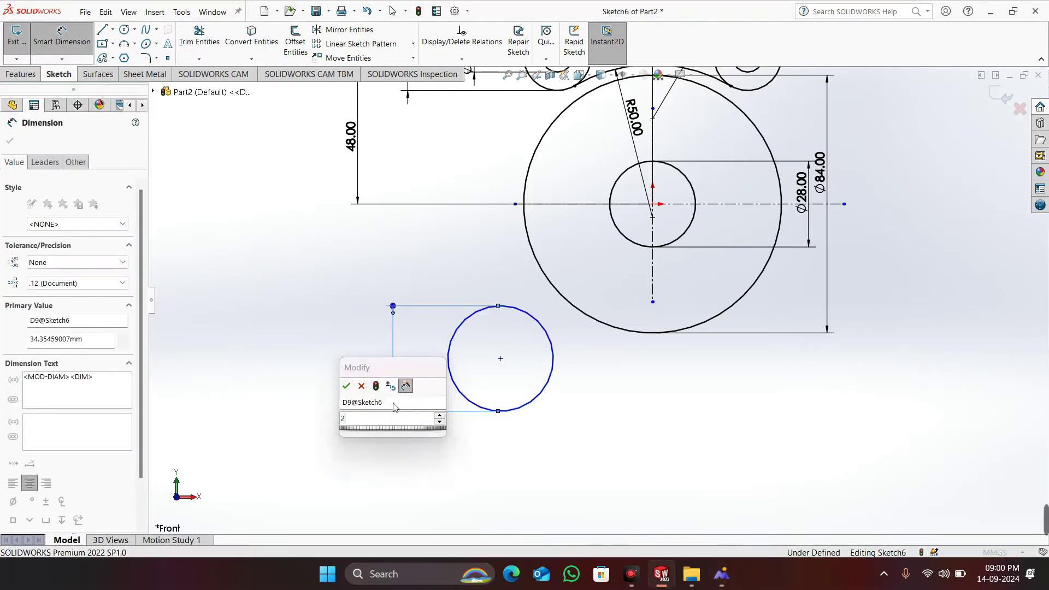
type("0")
key("Return")
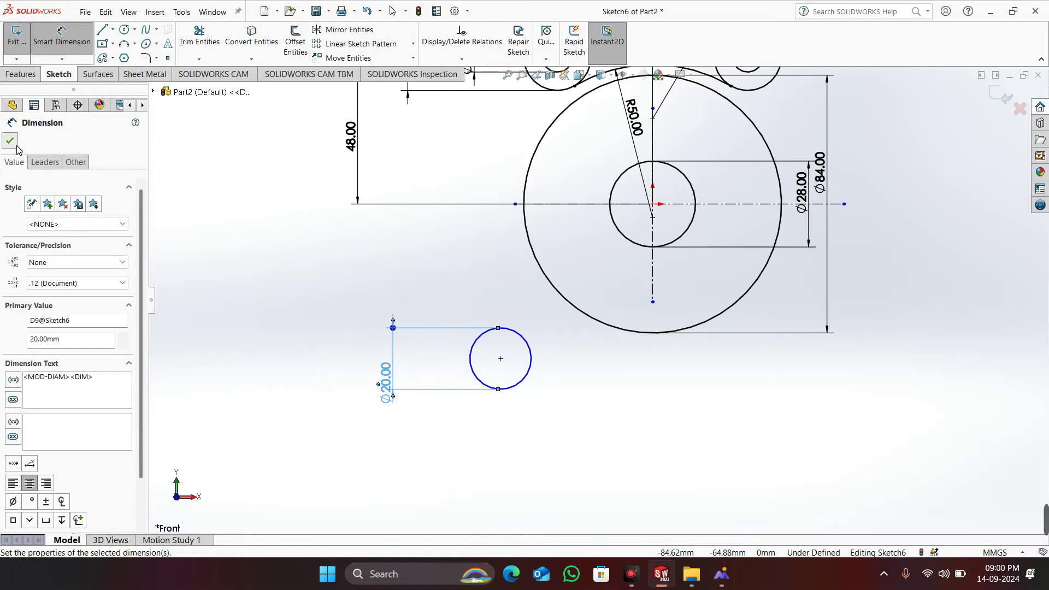
Sketch a center circle of about 59 mm diameter concentric with the lower-left 20 mm circle
left_click(12, 143)
key("alt+Tab")
key("alt+Tab")
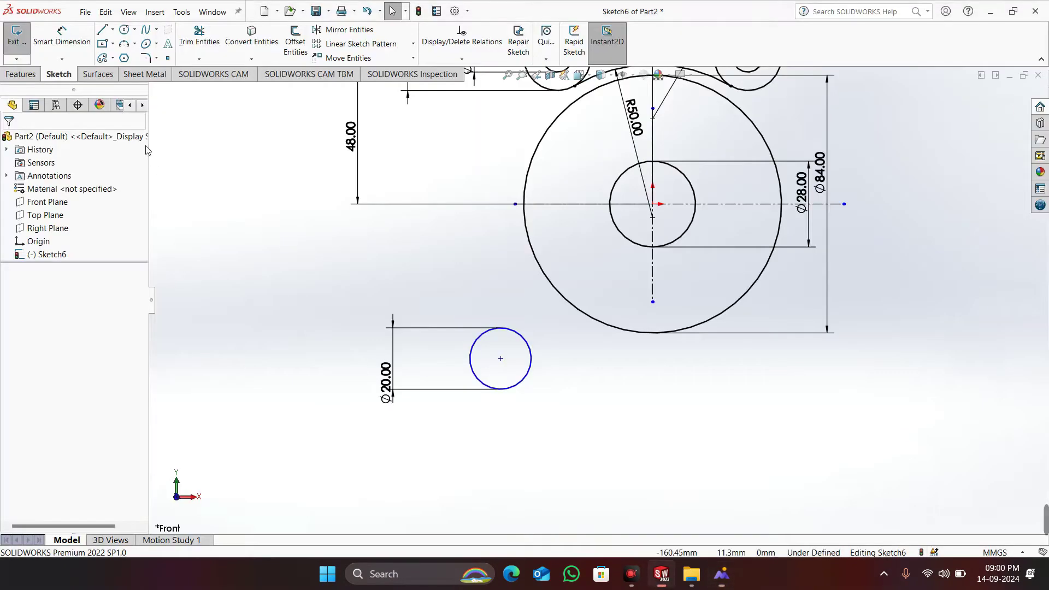
left_click(125, 30)
left_click(500, 358)
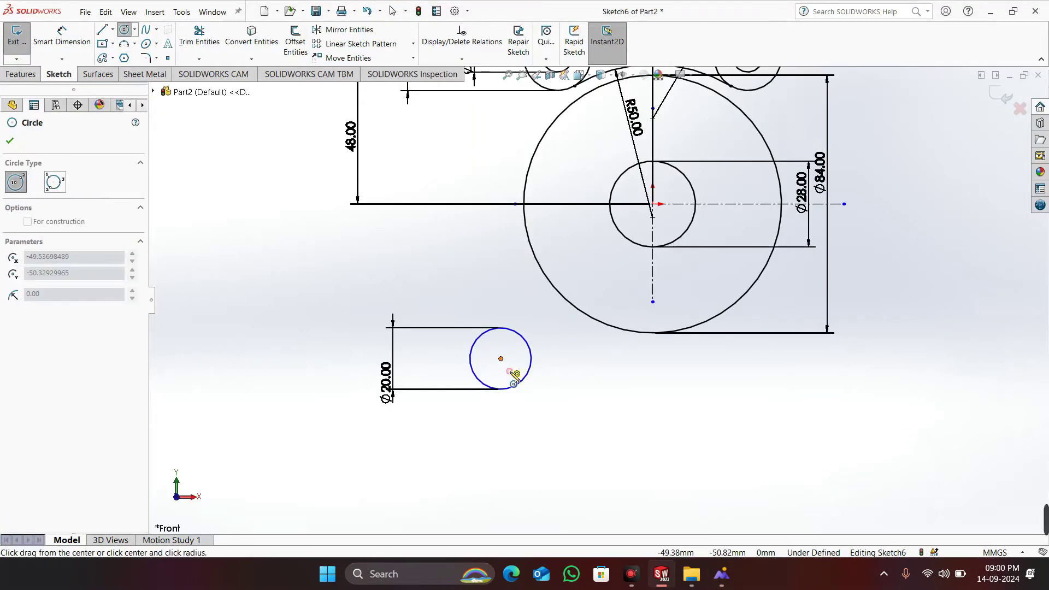
left_click(555, 430)
right_click(555, 430)
left_click(597, 439)
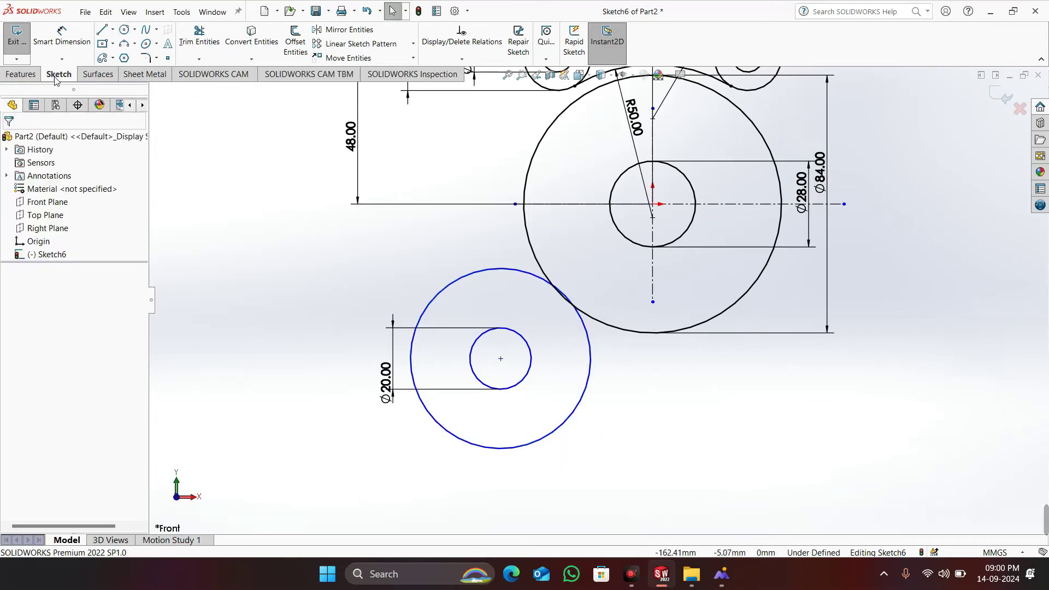
Dimension the outer lower-left circle with a diameter of 34 mm
left_click(67, 41)
left_click(413, 363)
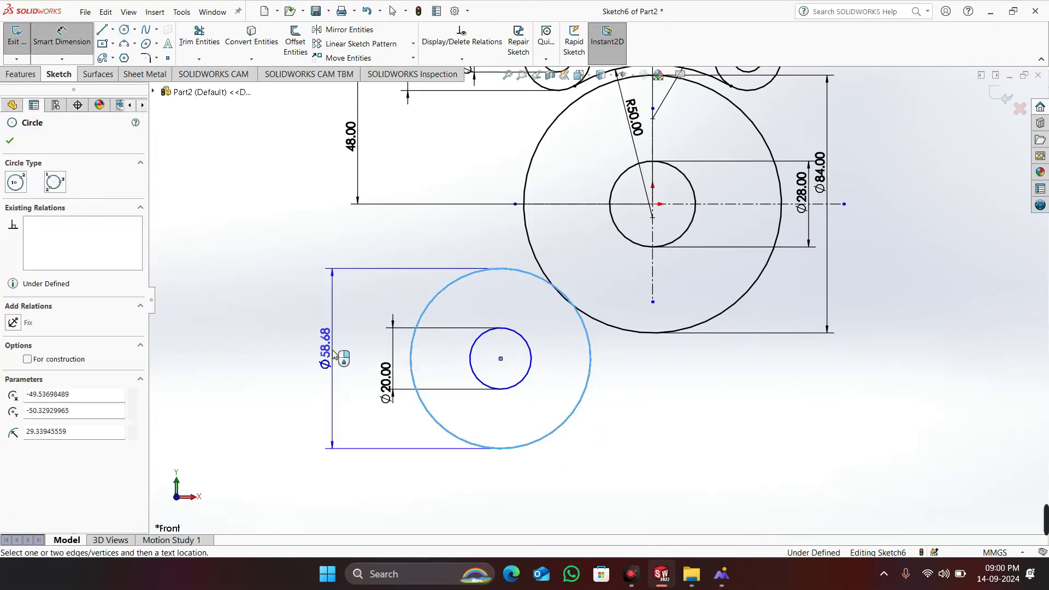
left_click(333, 353)
type("60")
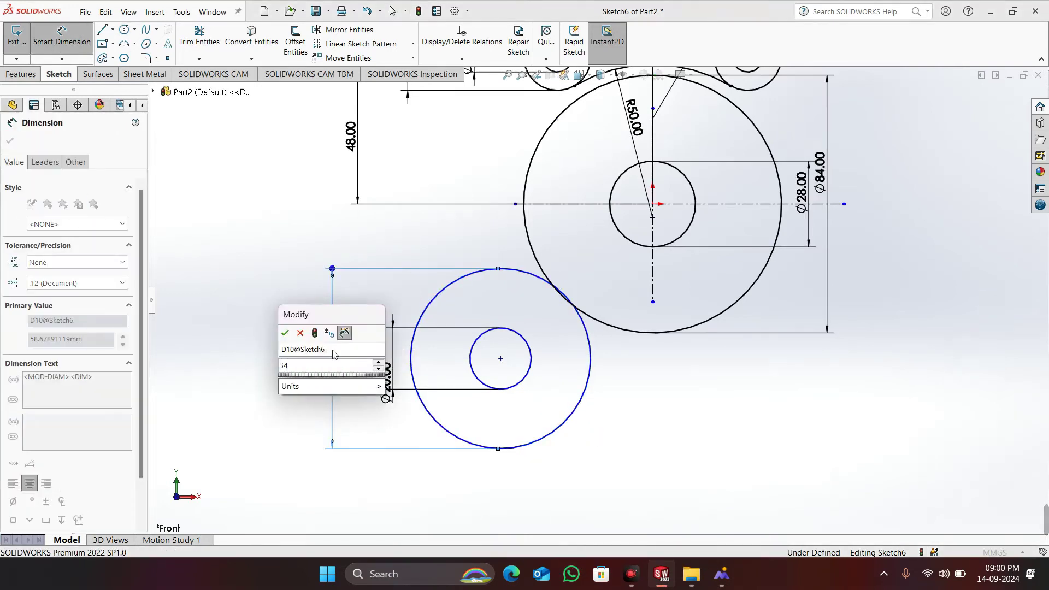
key("Return")
key("Escape")
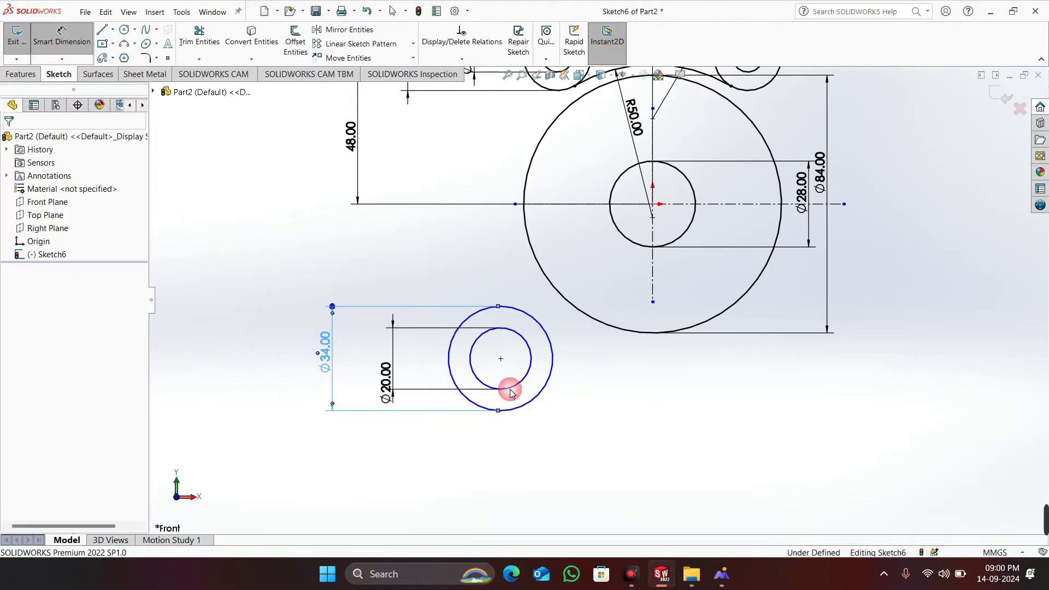
Following the reference drawing, dimension the horizontal distance from the origin to the lower-left circles' center as 42 mm
key("alt+Tab")
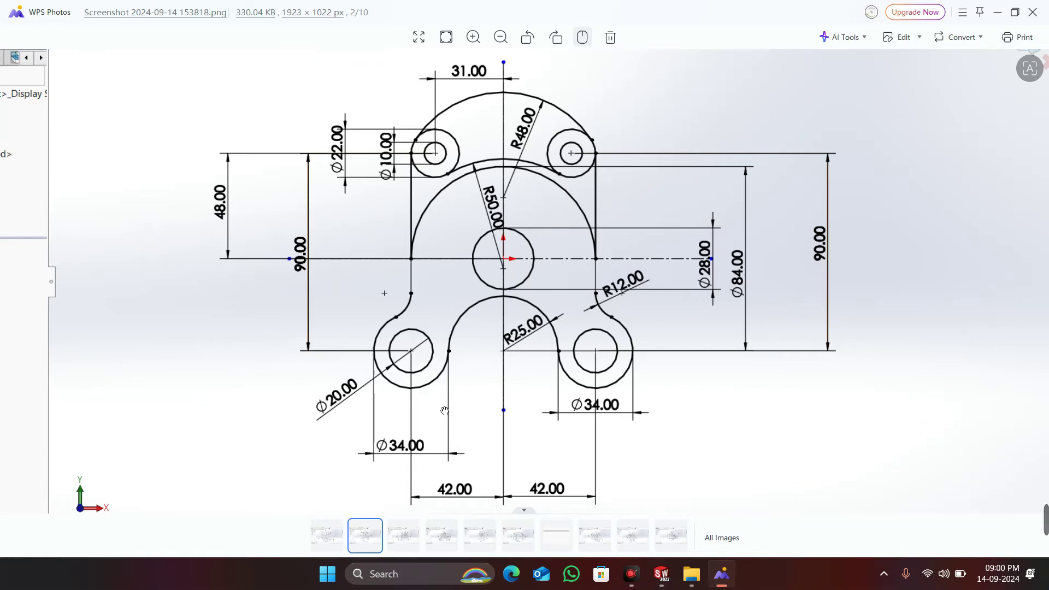
key("alt+Tab")
key("d")
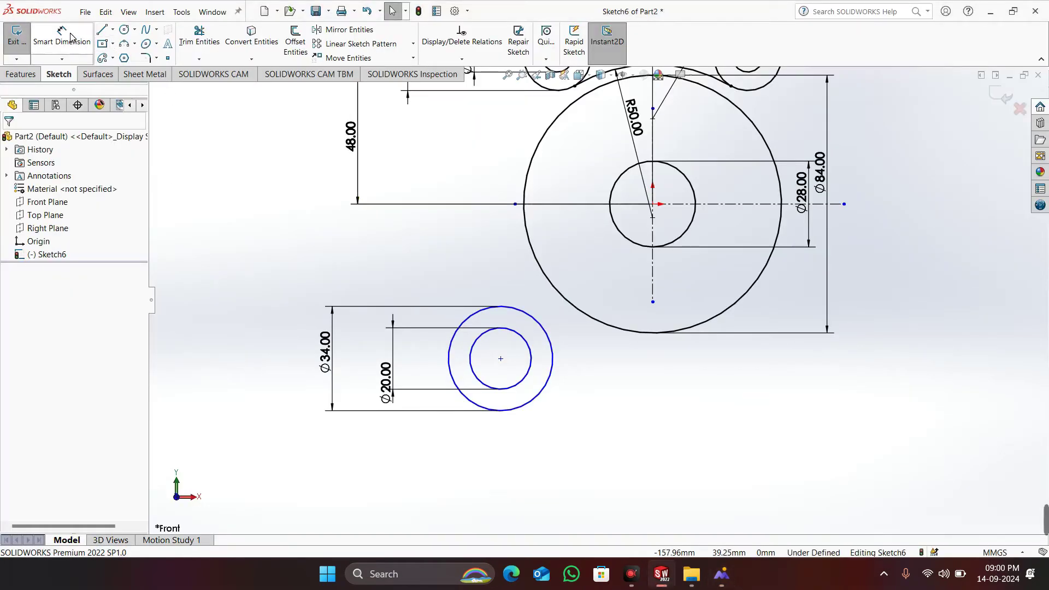
left_click(652, 205)
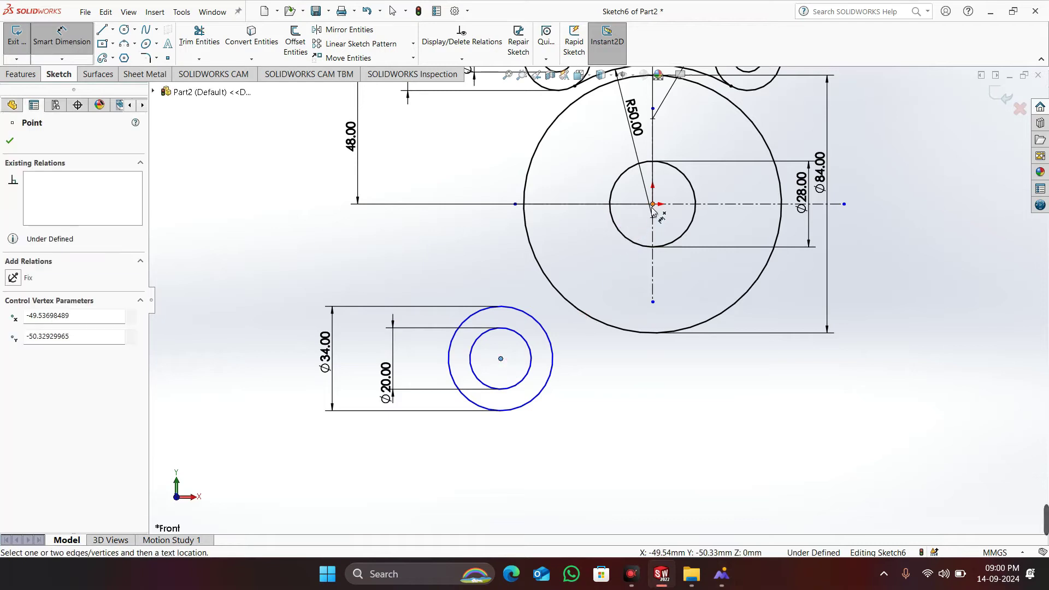
left_click(500, 358)
left_click(579, 440)
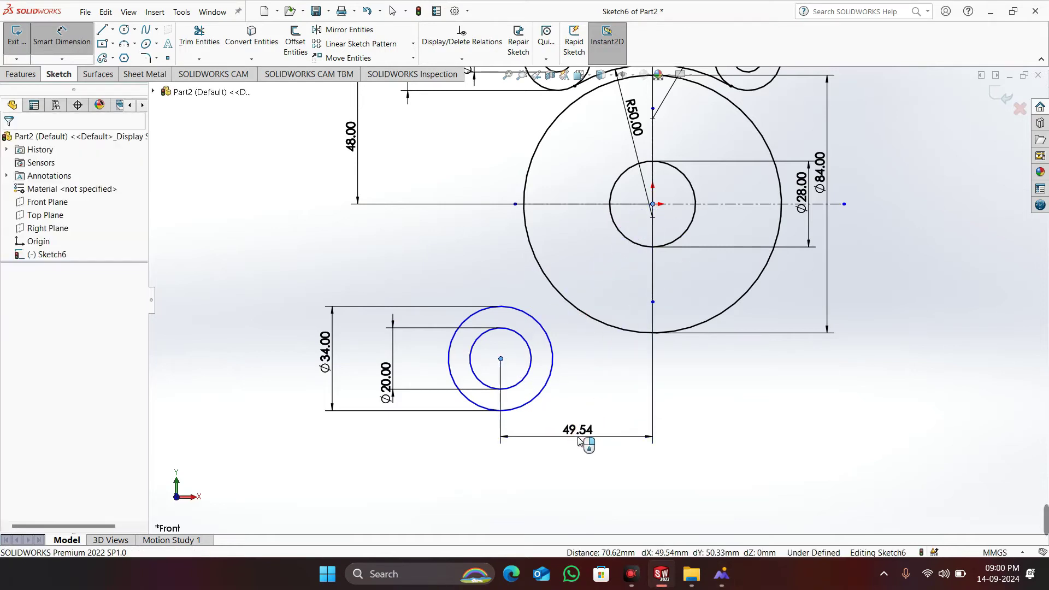
type("42")
key("Return")
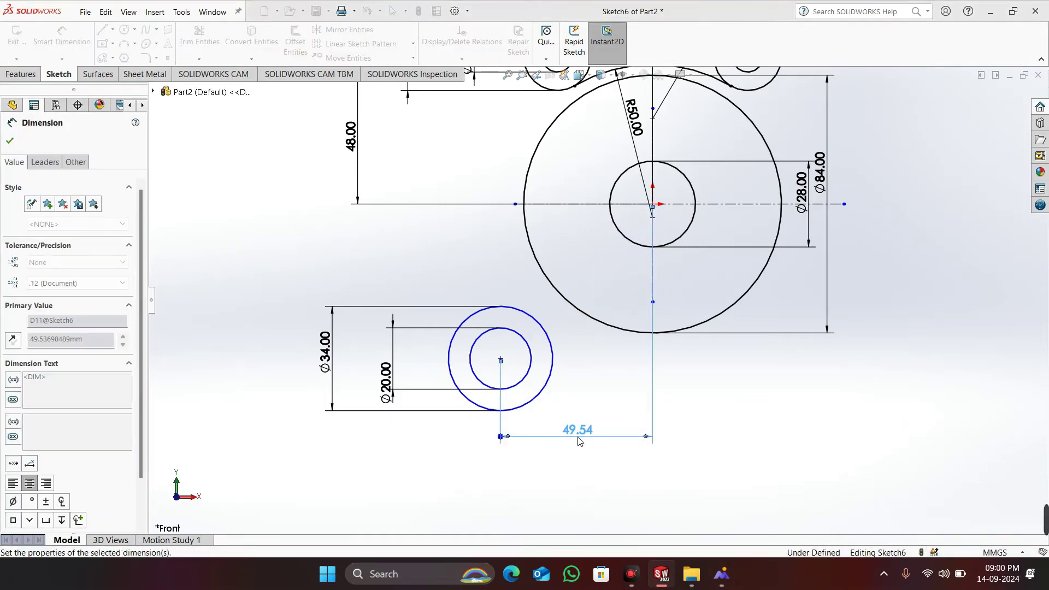
left_click(10, 141)
Following the reference drawing, set the vertical distance between the lower-left circles' center and the upper-left 10 mm circle's center to 90 mm
key("alt+Tab")
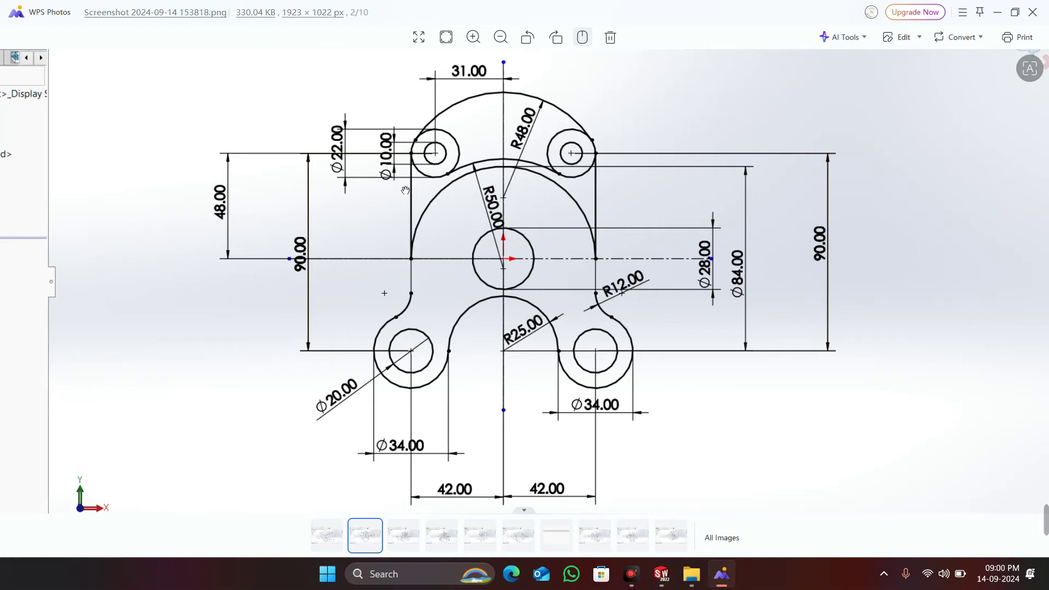
key("alt+Tab")
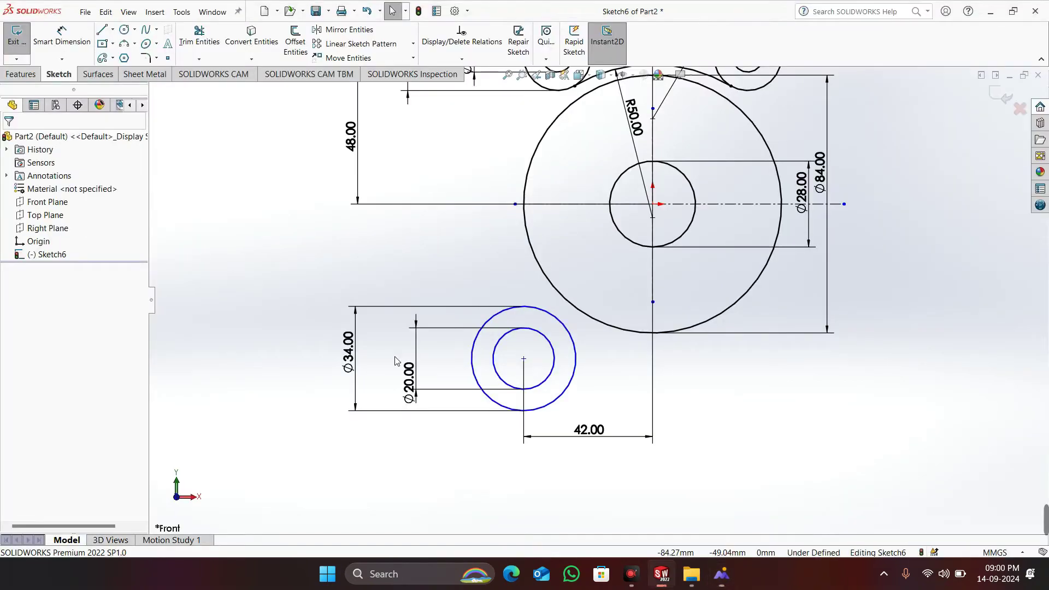
left_click(89, 36)
scroll(524, 362, "down", 1)
left_click(523, 359)
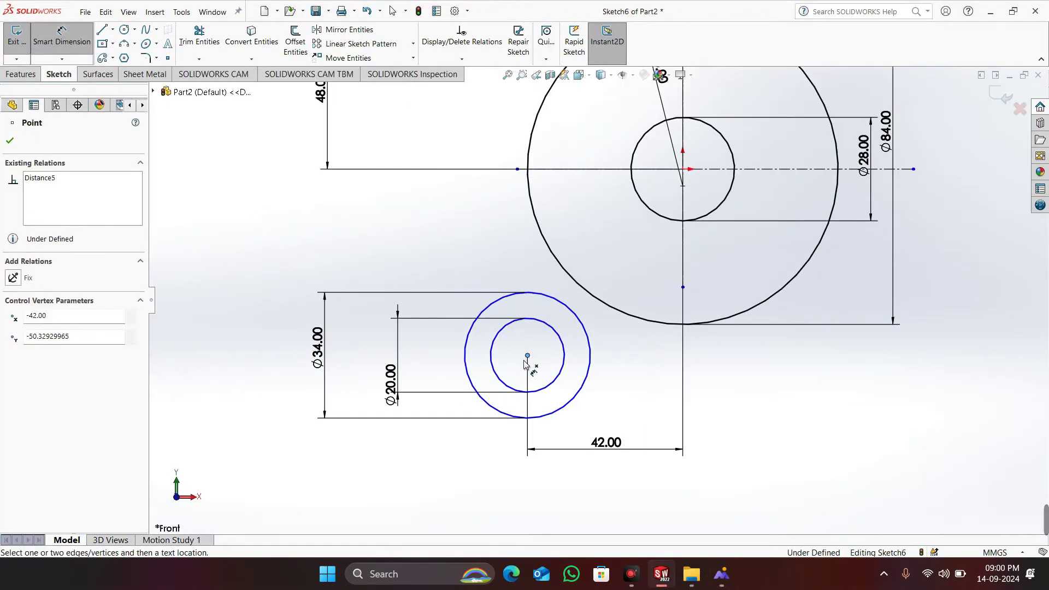
scroll(542, 288, "up", 1)
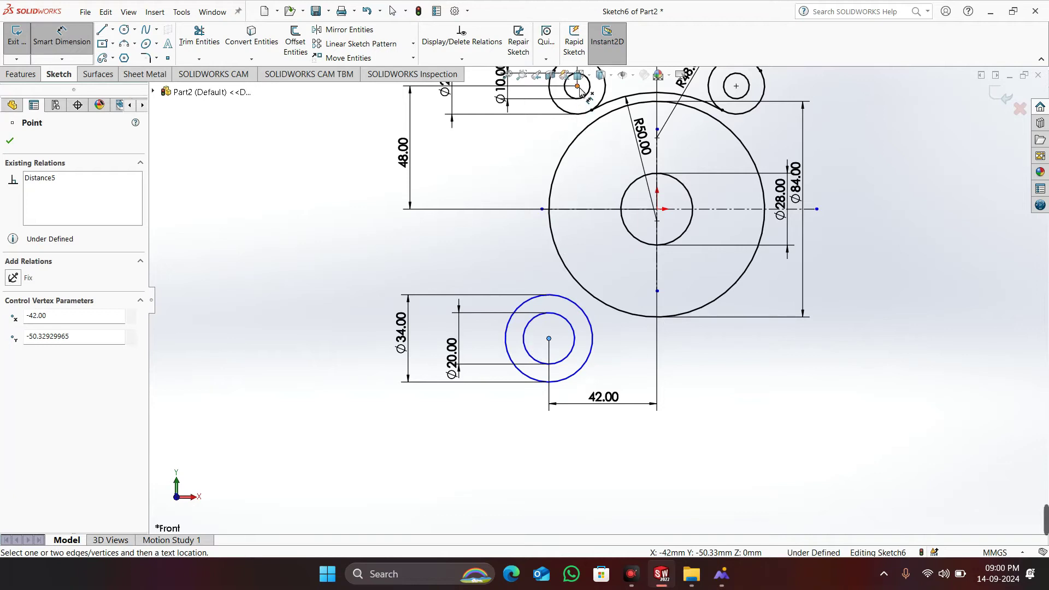
left_click(577, 86)
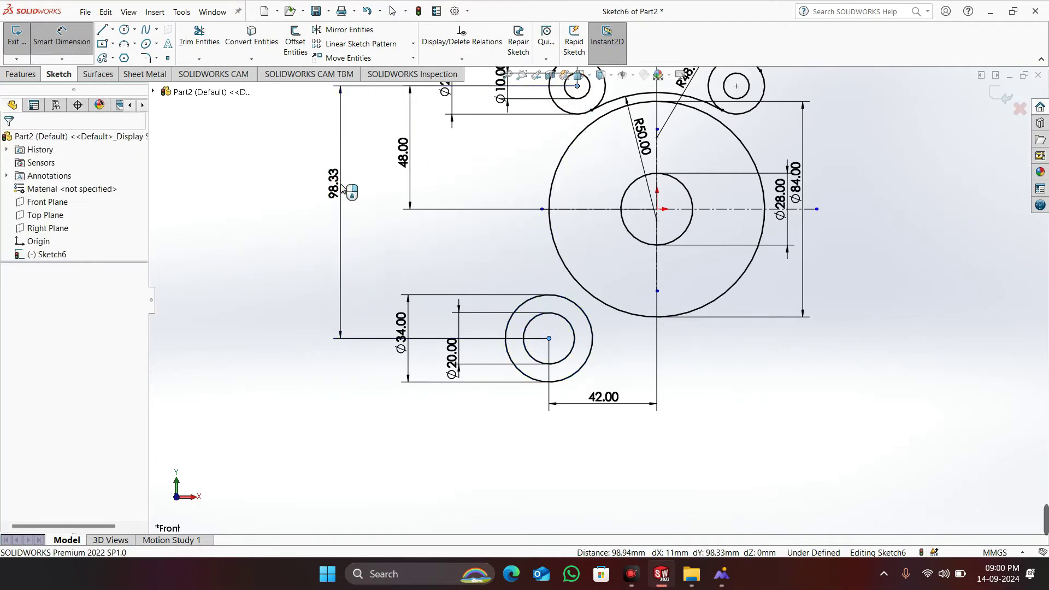
left_click(342, 189)
type("9")
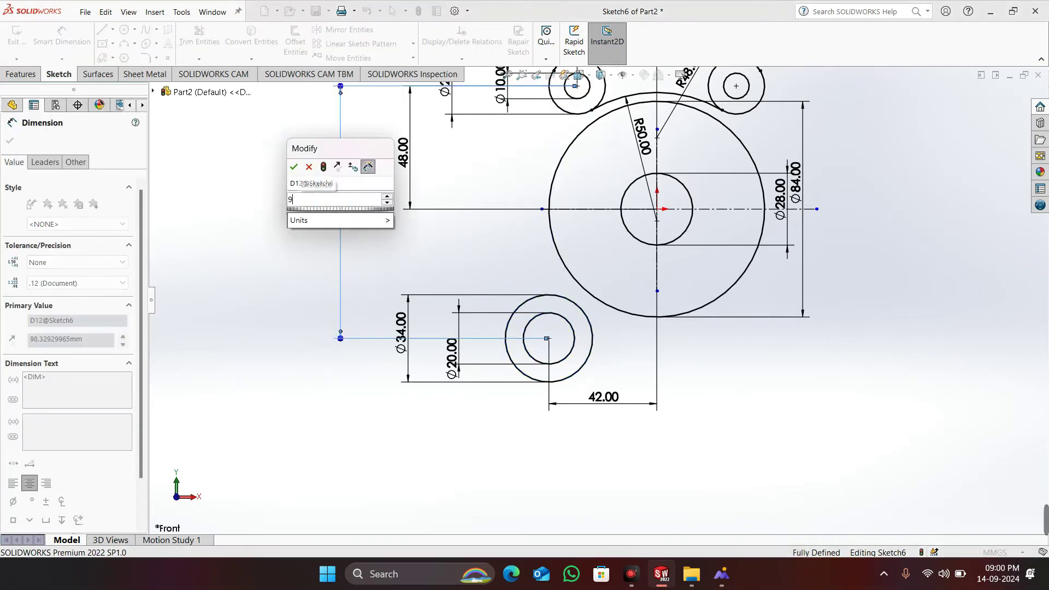
type("0")
key("Return")
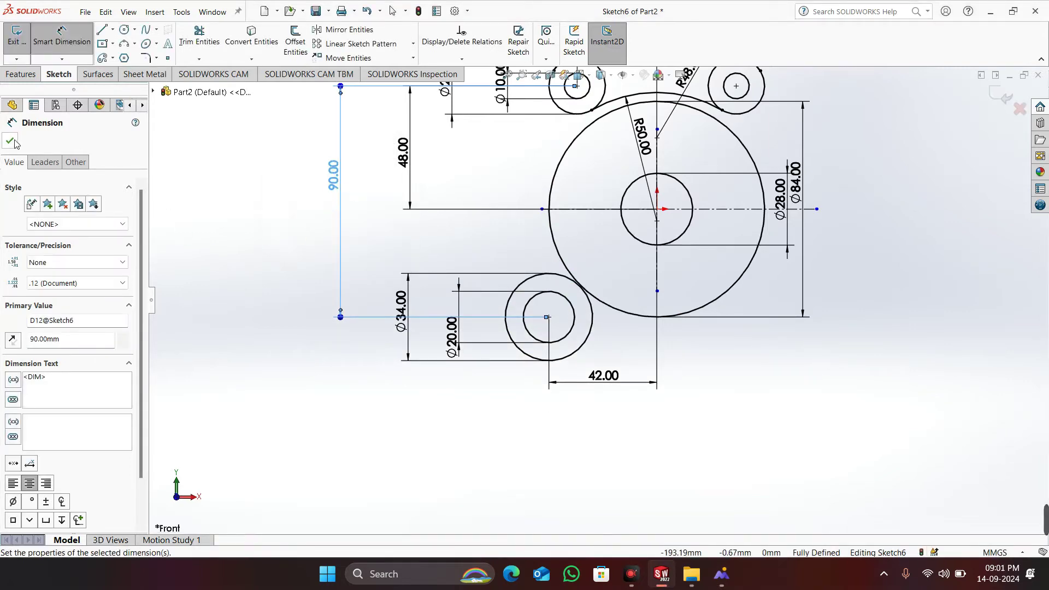
left_click(11, 141)
Mirror the lower-left 20 mm and 34 mm circles about the vertical centerline
key("alt+Tab")
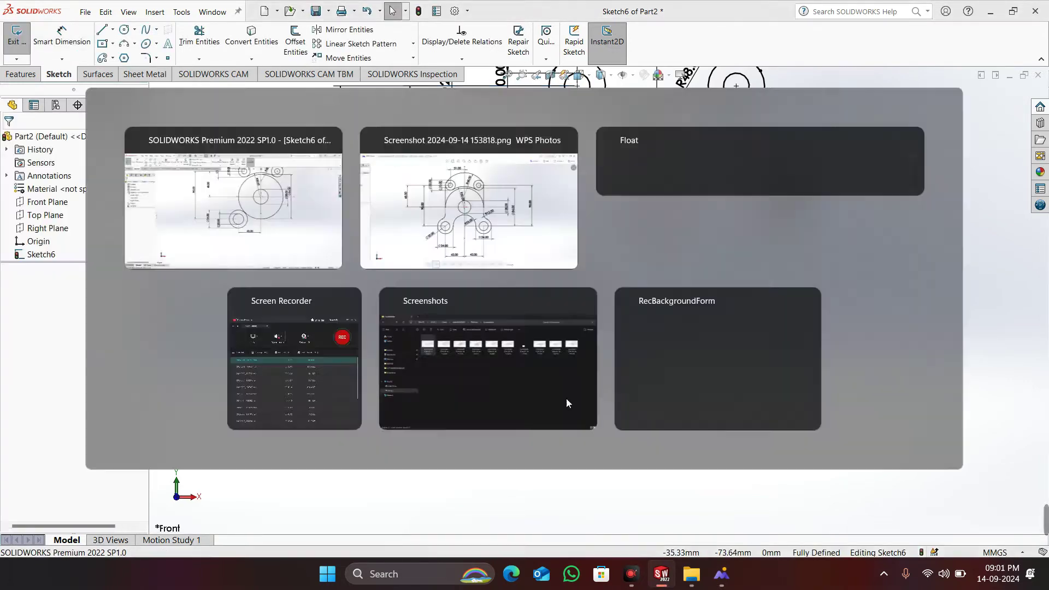
left_click(669, 578)
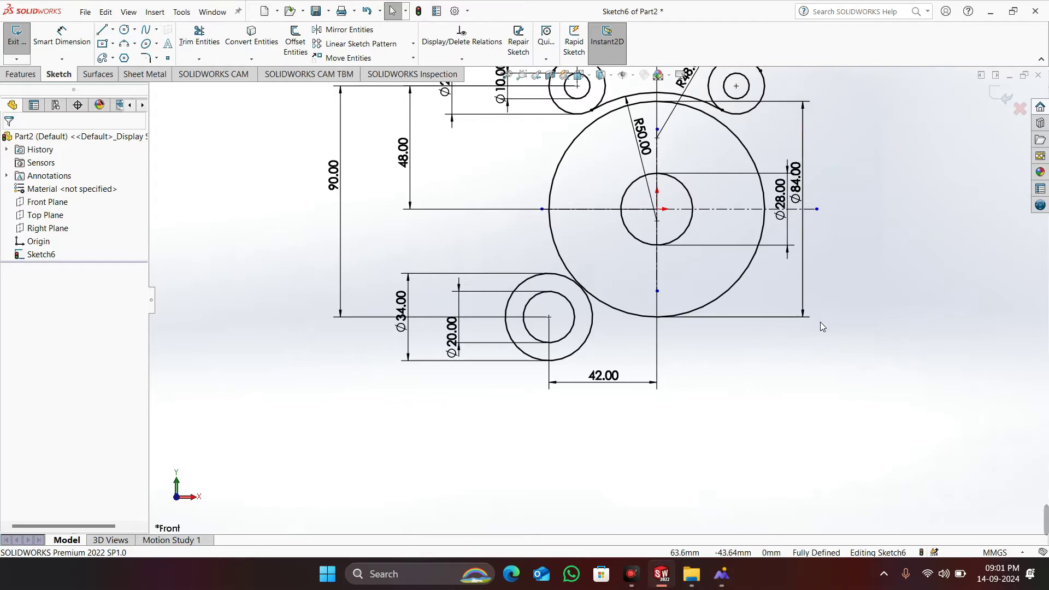
key("alt+Tab")
key("alt+Tab")
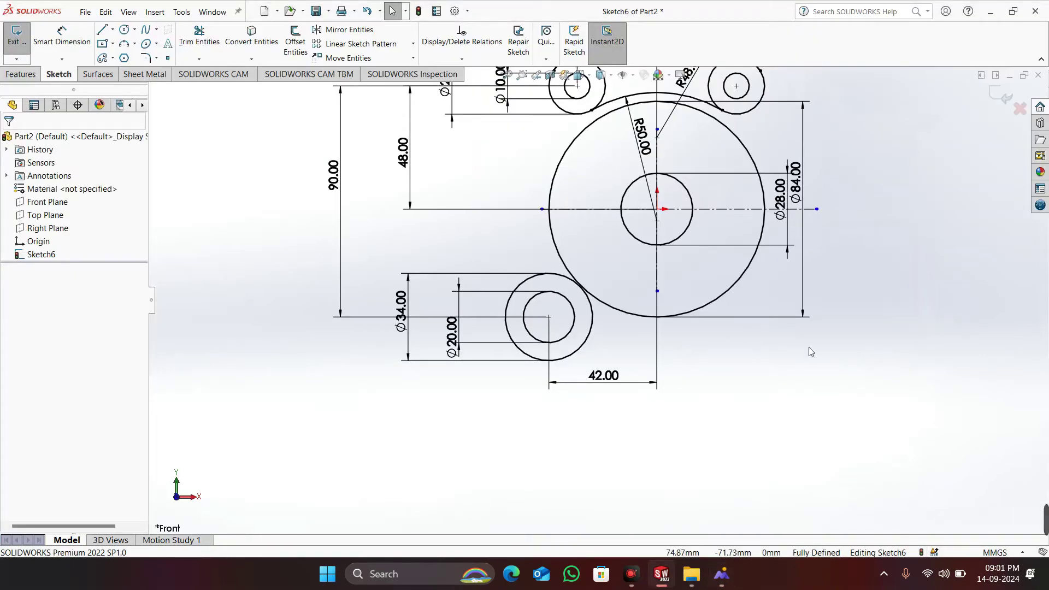
left_click(353, 31)
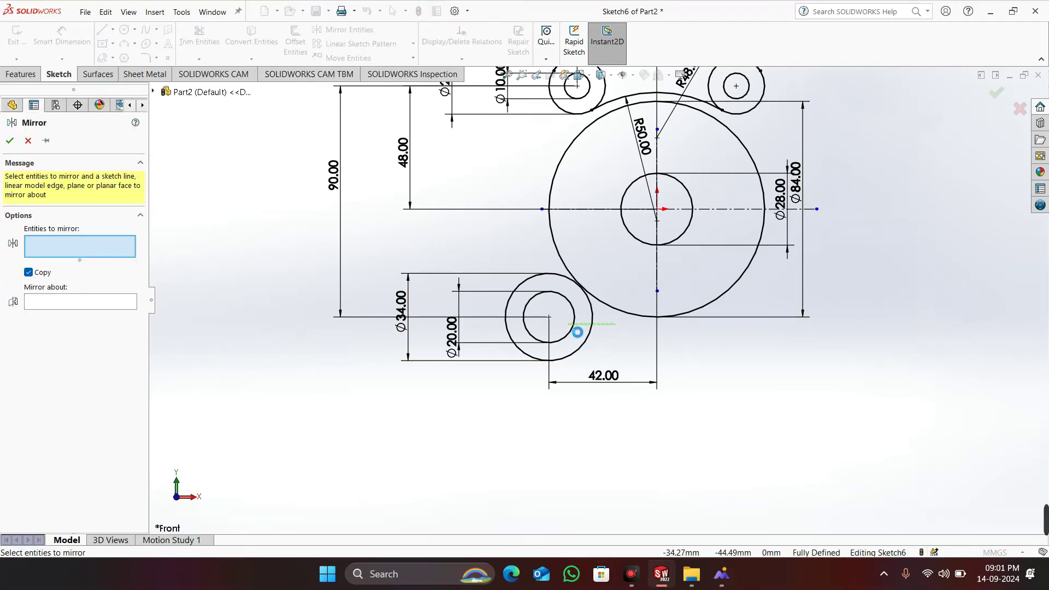
left_click_drag(568, 325, 570, 323)
left_click(48, 315)
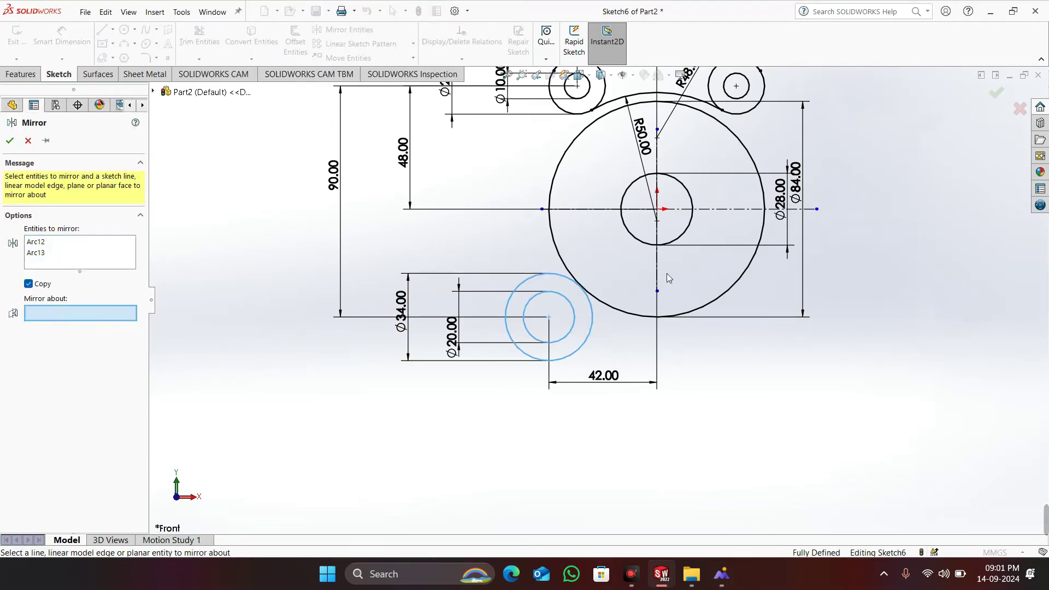
left_click(656, 257)
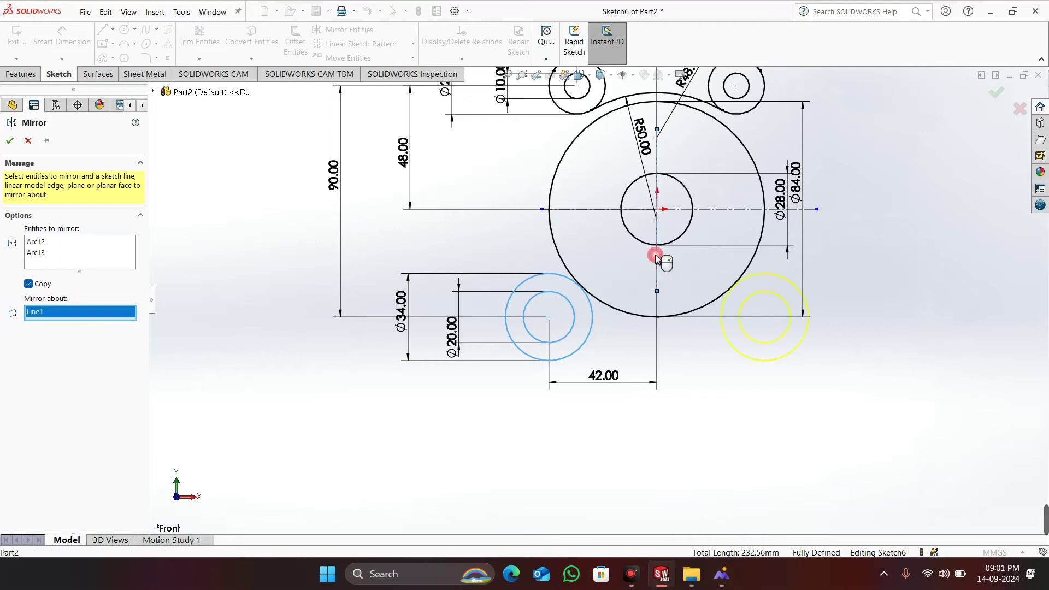
left_click(9, 141)
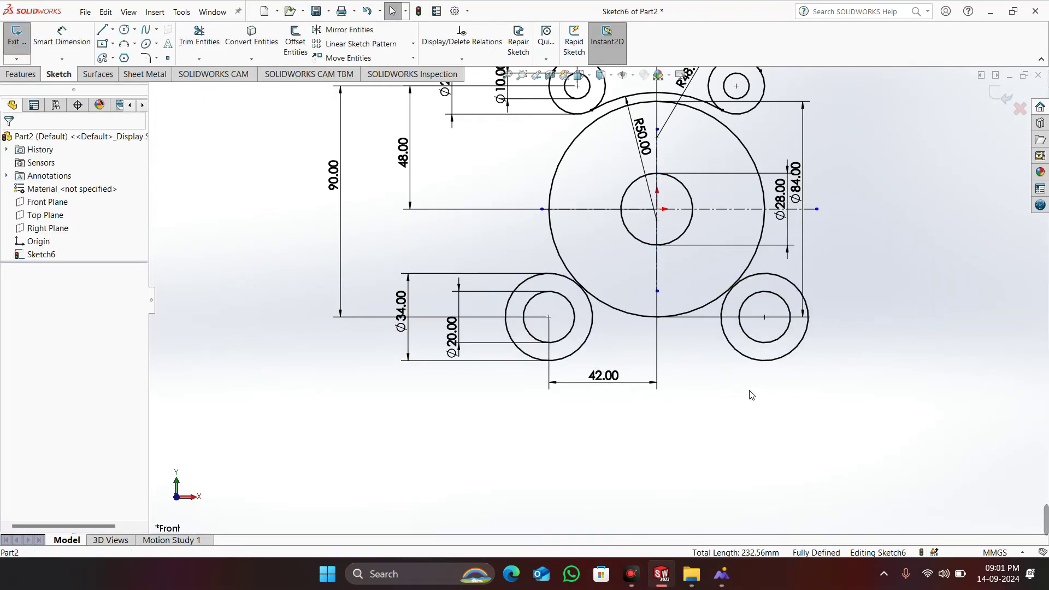
Following the reference drawing, sketch a 48 mm vertical line from the left 22 mm circle's leftmost point down to the 84 mm circle's leftmost point
scroll(754, 393, "up", 1)
scroll(760, 298, "down", 1)
key("alt+Tab")
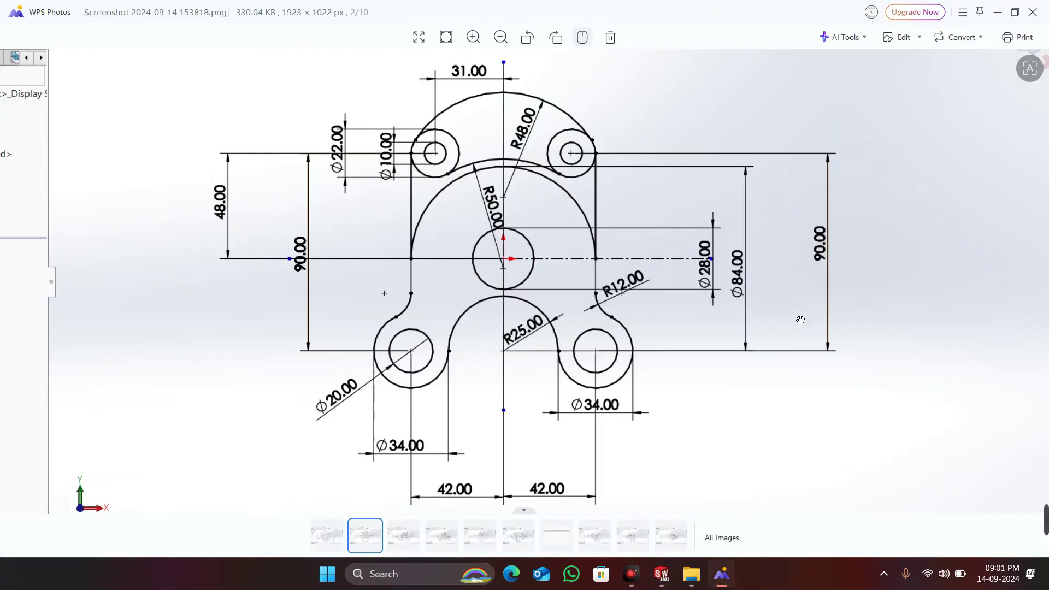
key("alt+Tab")
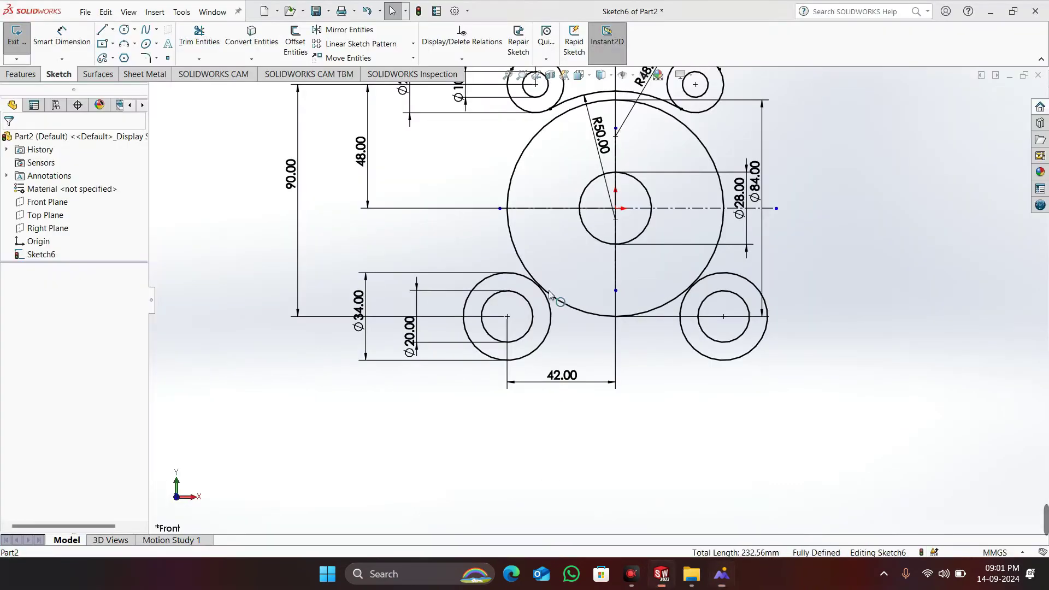
scroll(675, 215, "down", 1)
scroll(675, 215, "up", 2)
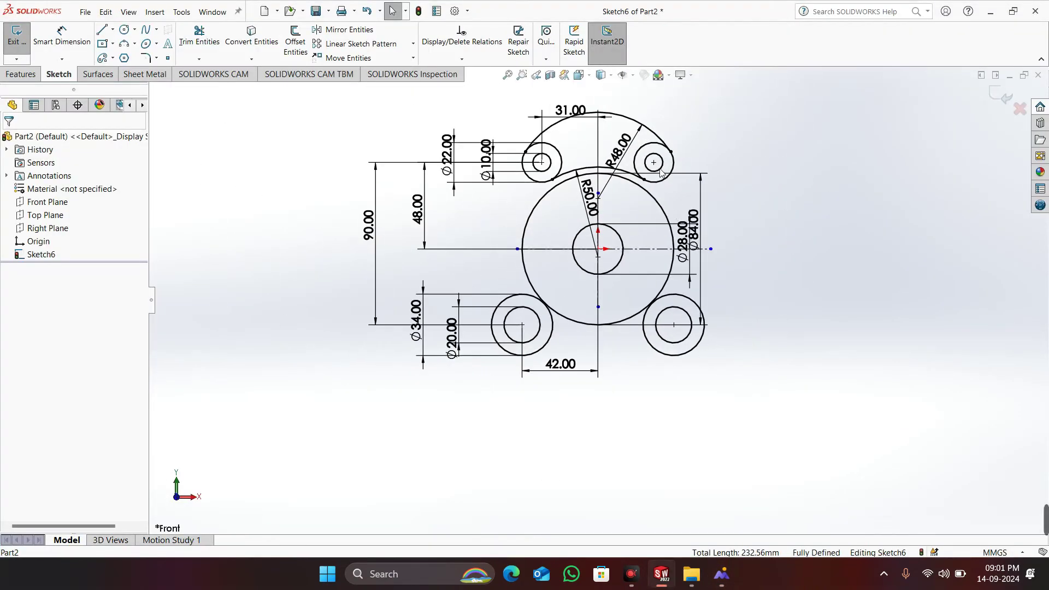
scroll(653, 155, "down", 1)
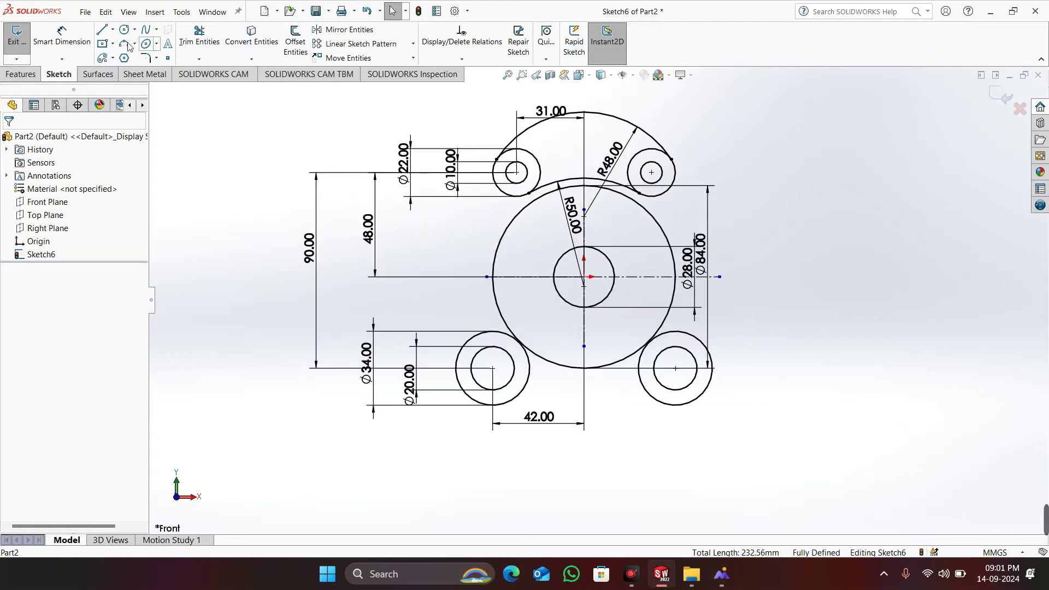
left_click(103, 30)
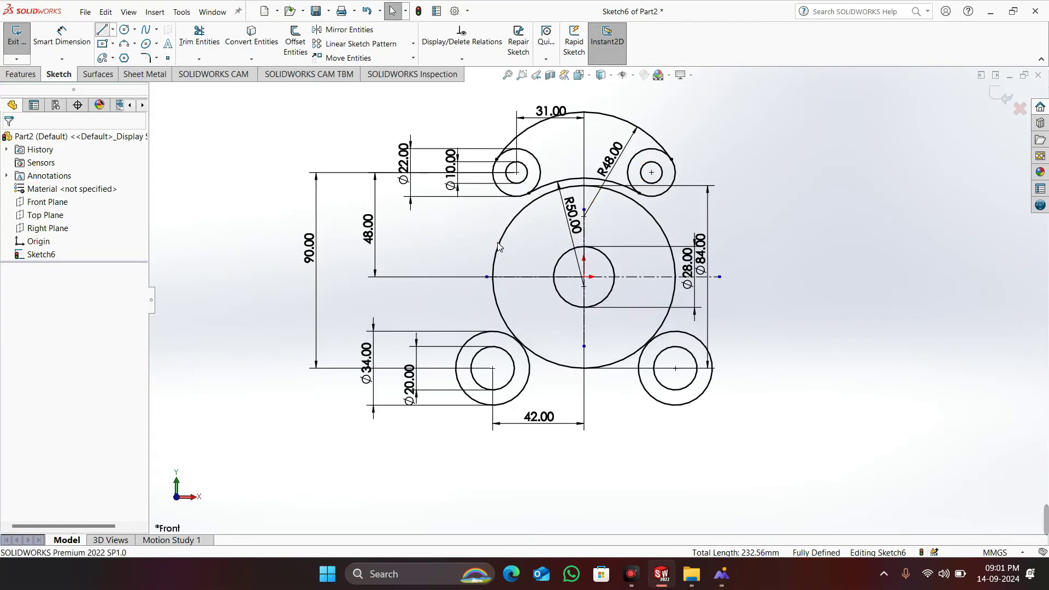
left_click(492, 172)
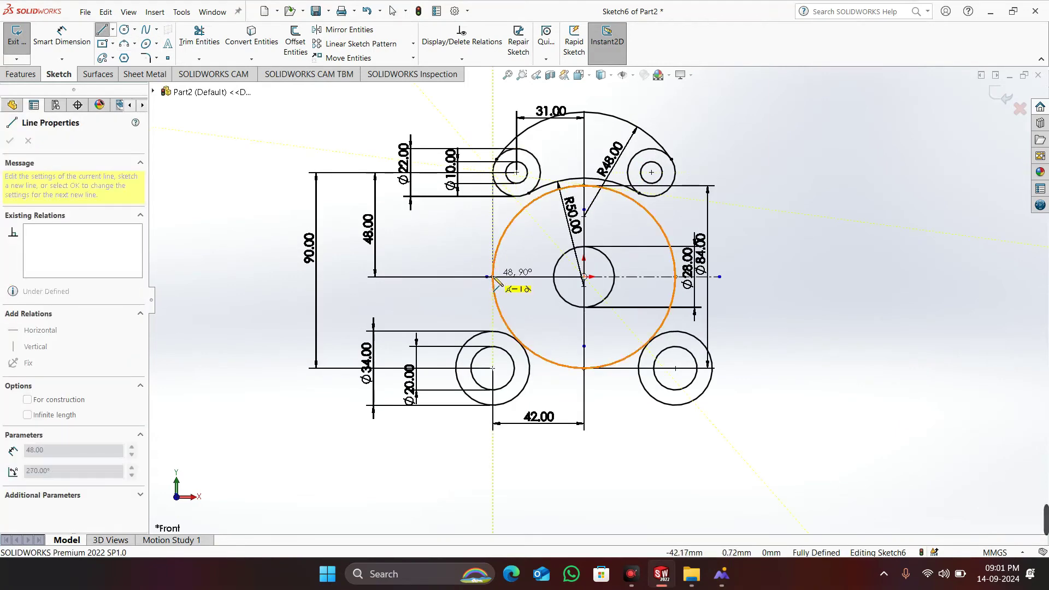
left_click(493, 276)
right_click(492, 276)
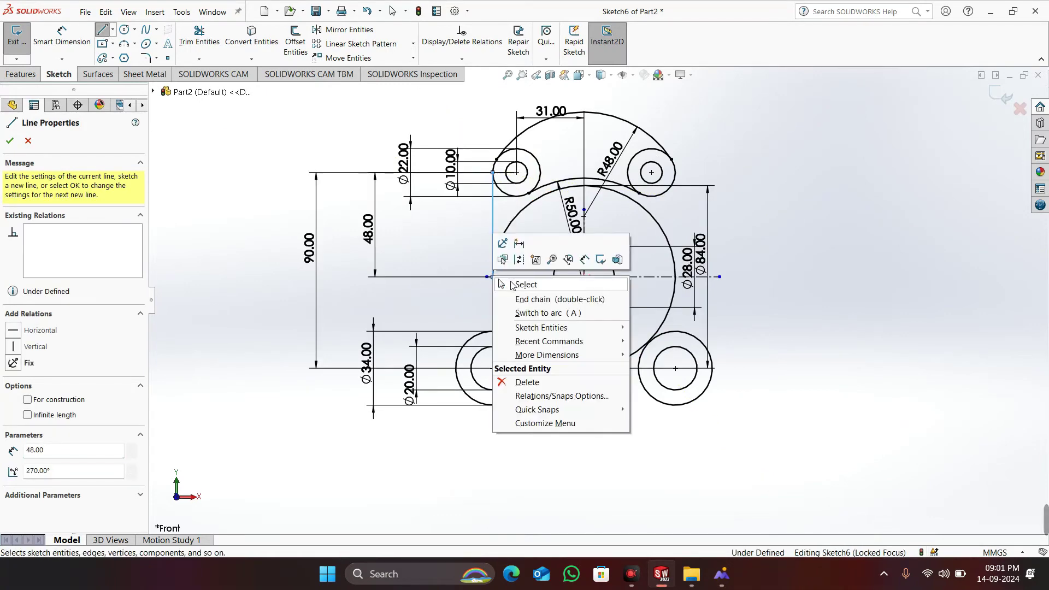
left_click(520, 284)
key("Escape")
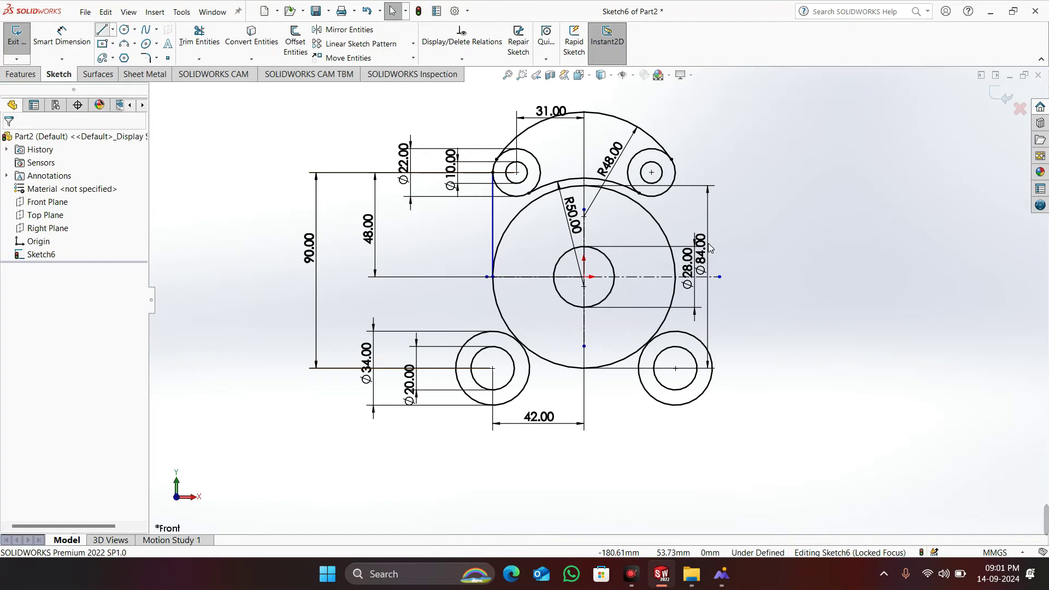
Sketch a 48 mm vertical line from the right 22 mm circle's rightmost point down to the 84 mm circle's rightmost point
left_click(675, 172)
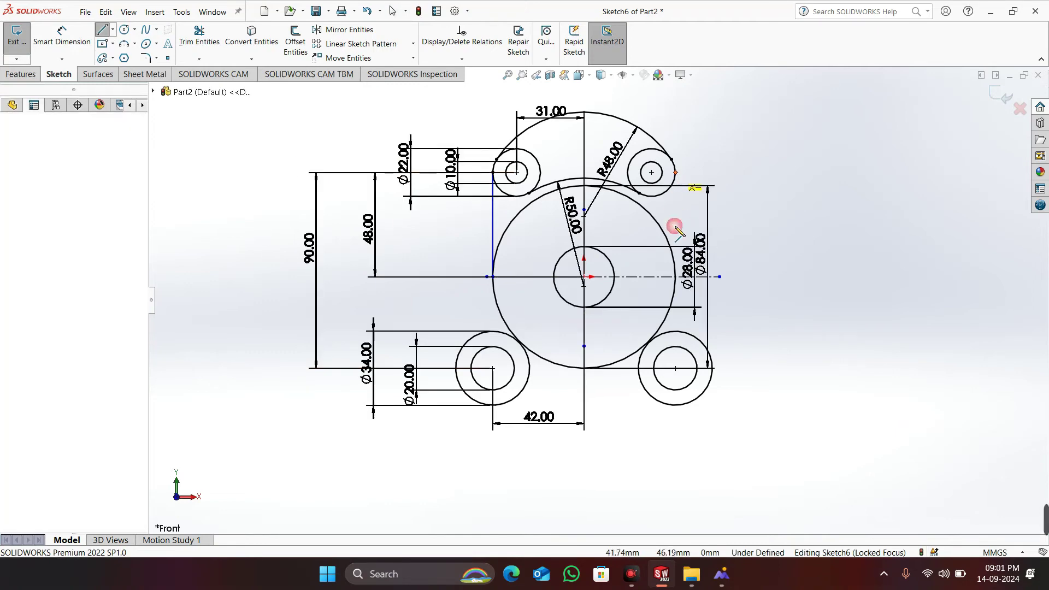
left_click(675, 276)
right_click(714, 279)
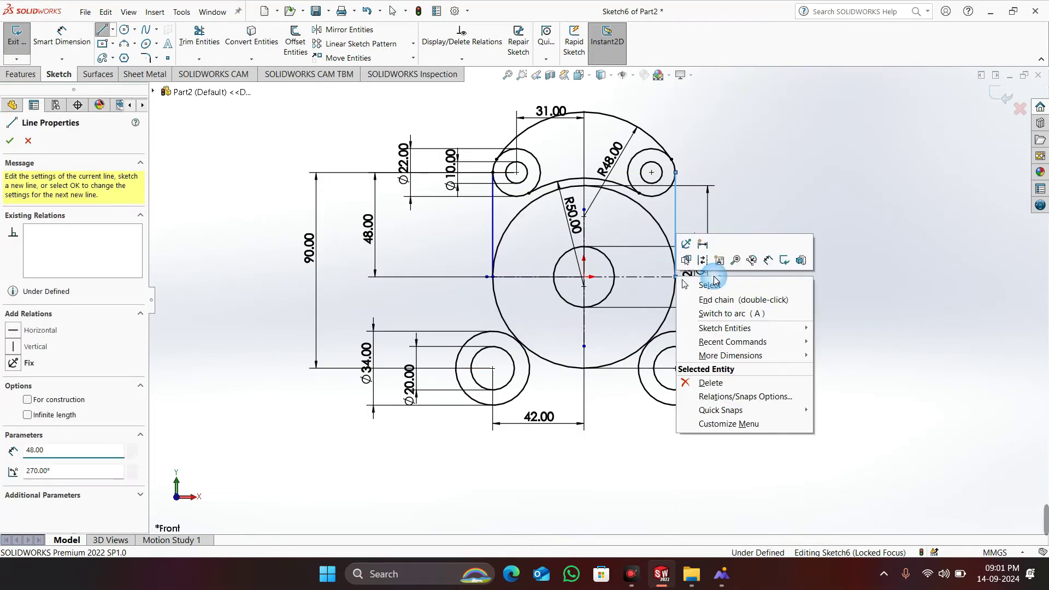
left_click(713, 283)
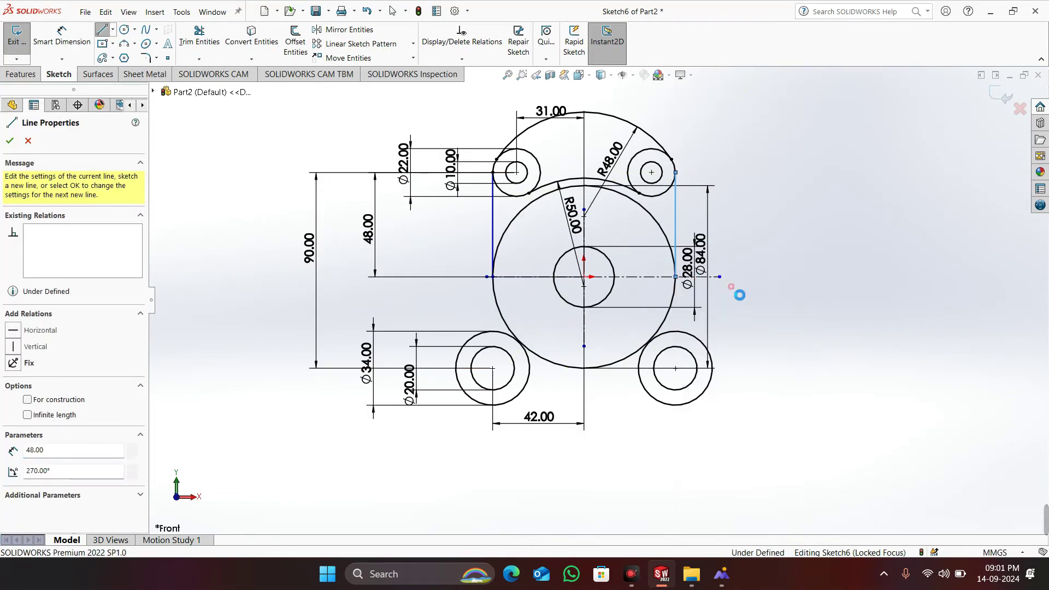
Make the left and right vertical lines tangent to their adjoining 22 mm circles
left_click(501, 192)
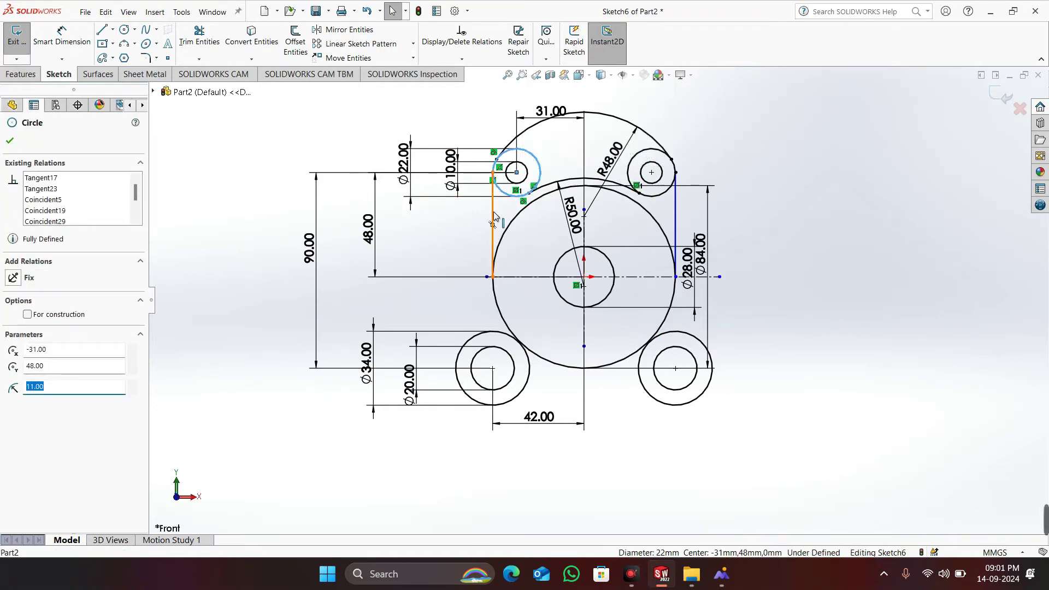
left_click(494, 214, "ctrl")
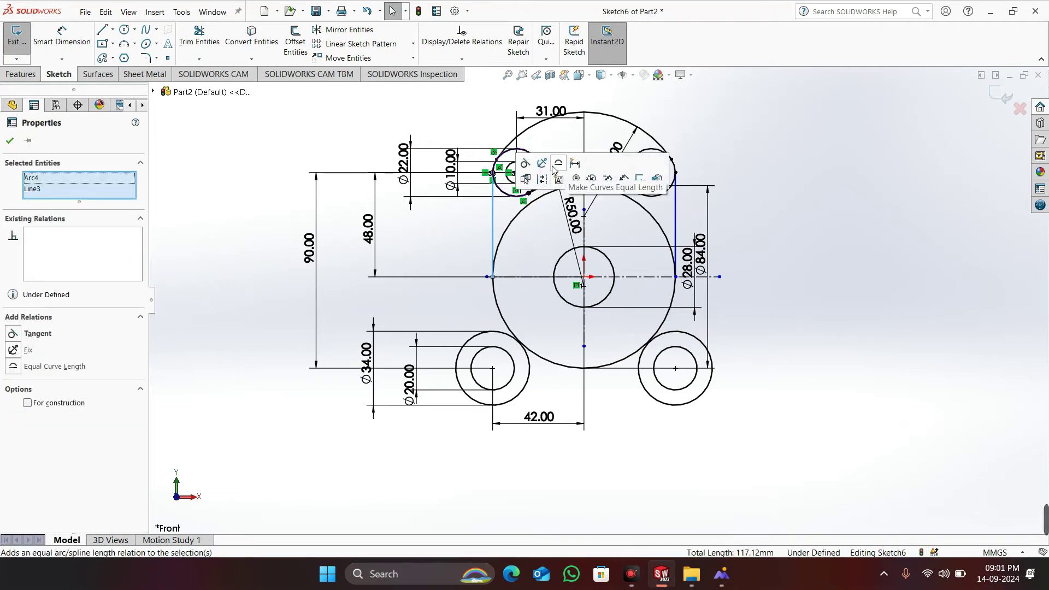
left_click(524, 163)
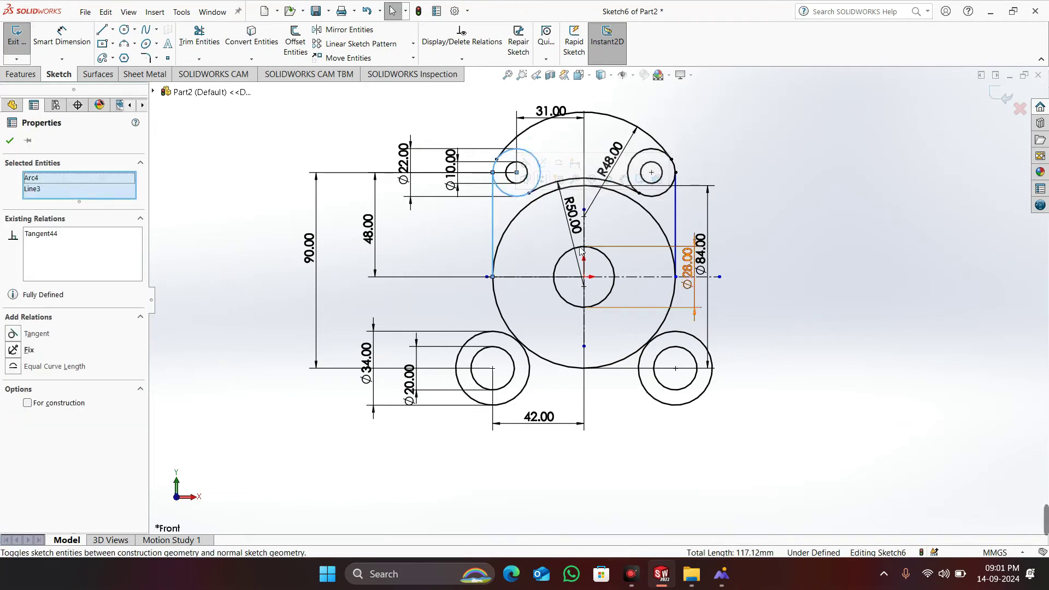
key("Escape")
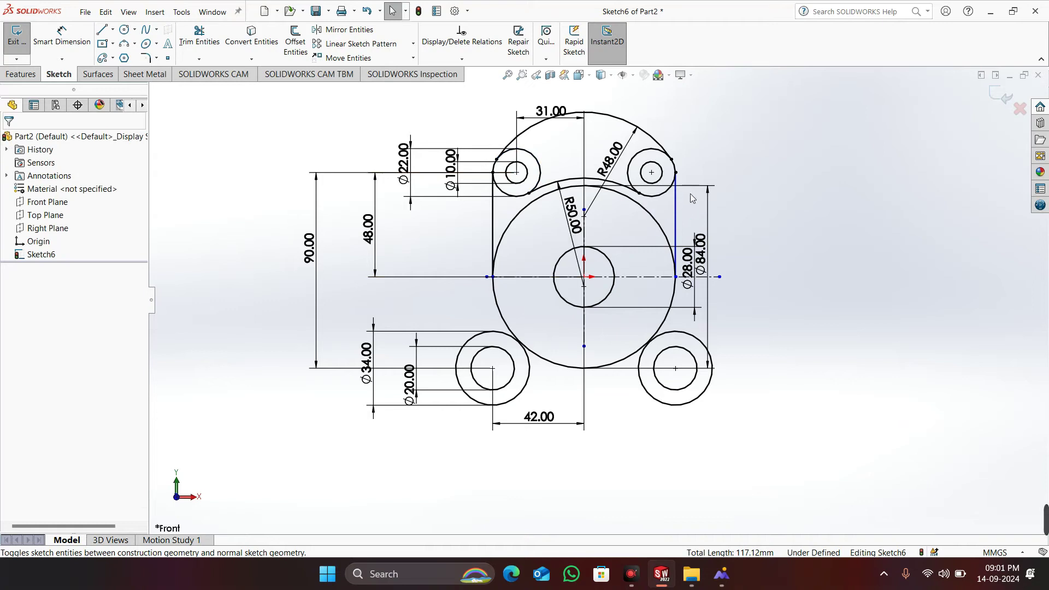
left_click(668, 191)
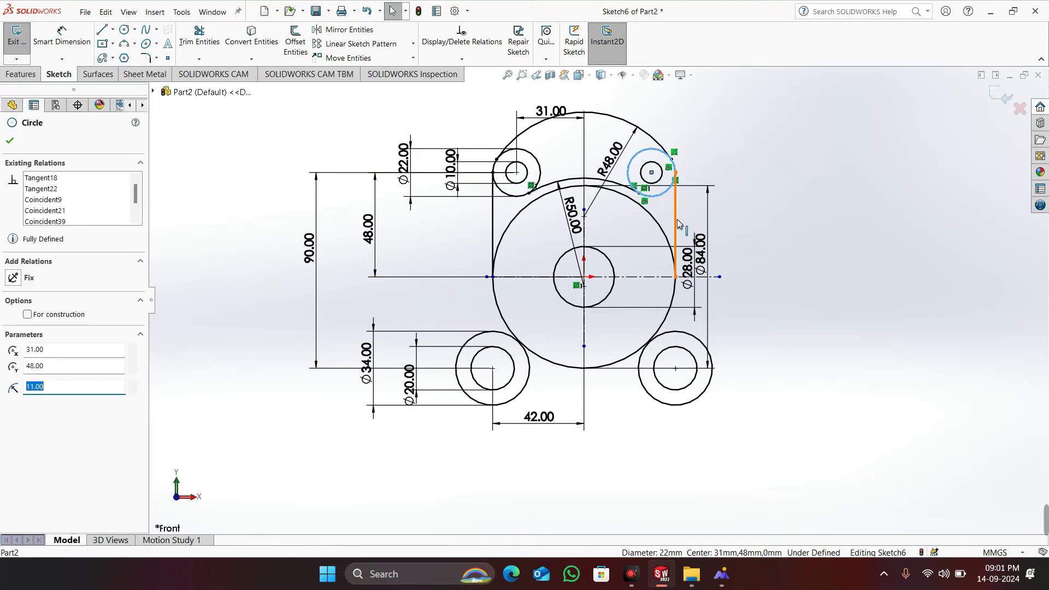
left_click(677, 223, "ctrl")
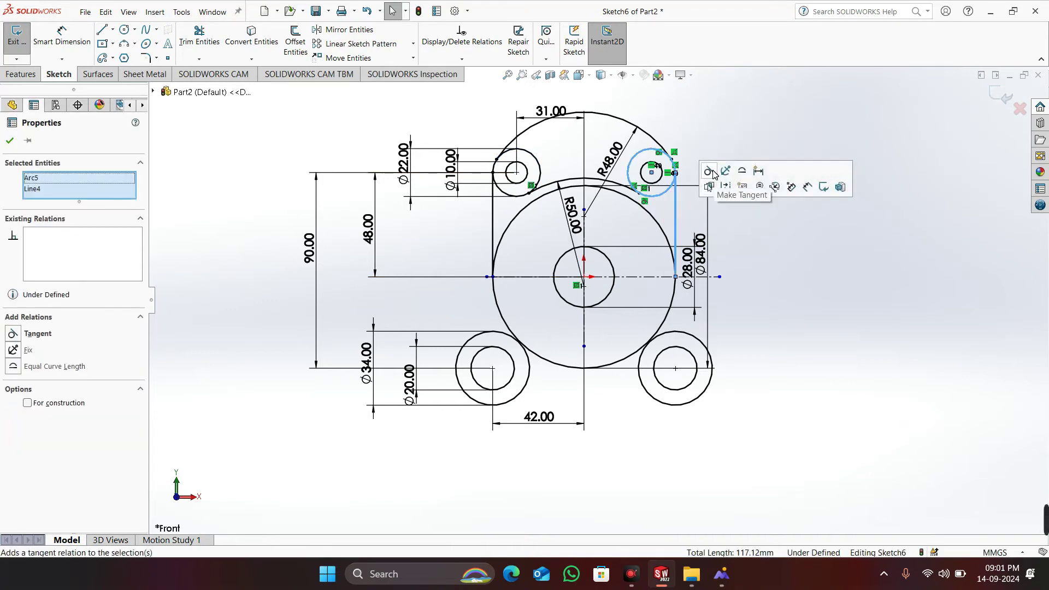
left_click(708, 172)
left_click(322, 342)
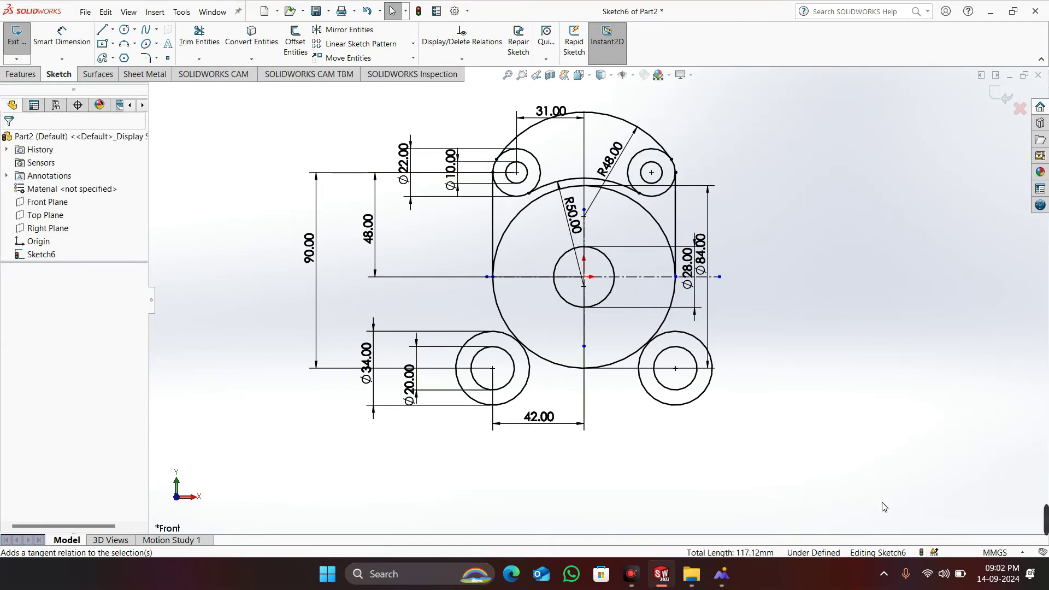
Following the reference drawing, sketch a circle about 12.4 mm in diameter just above the lower-left 34 mm circle, outside the 84 mm circle
key("alt+Tab")
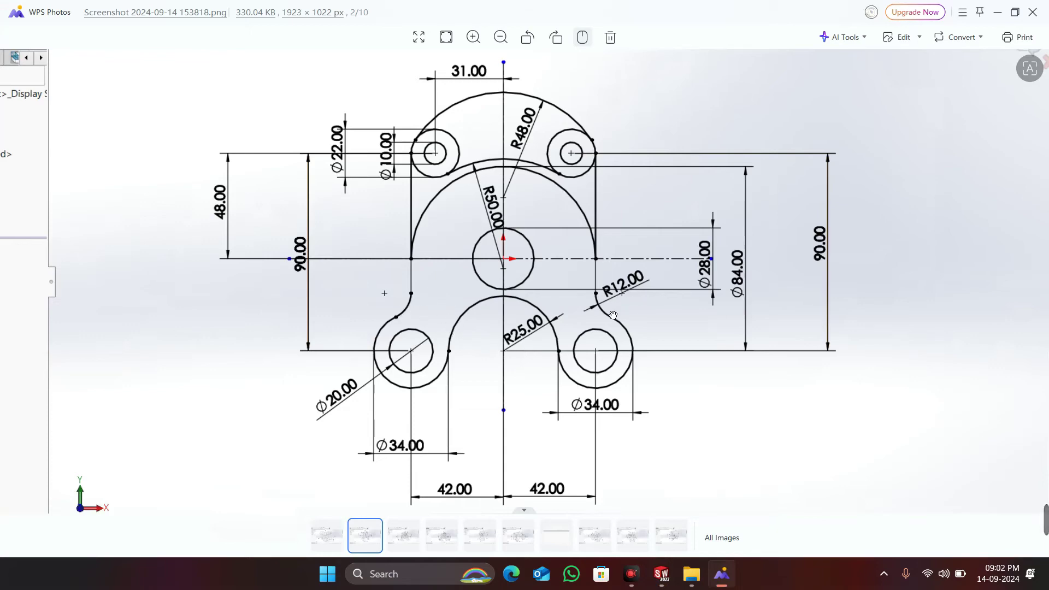
key("alt+Tab")
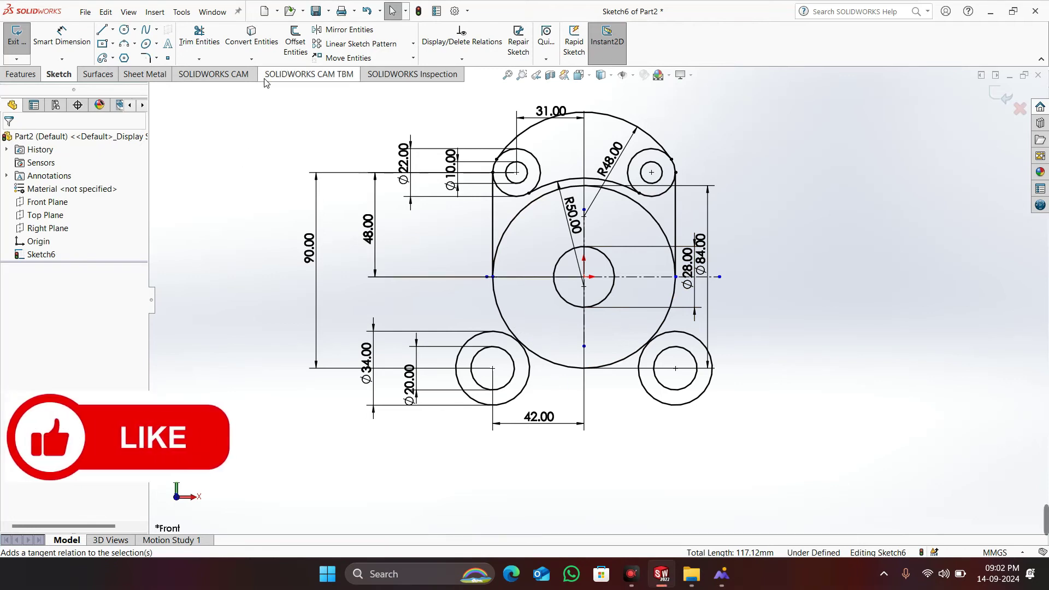
left_click(124, 29)
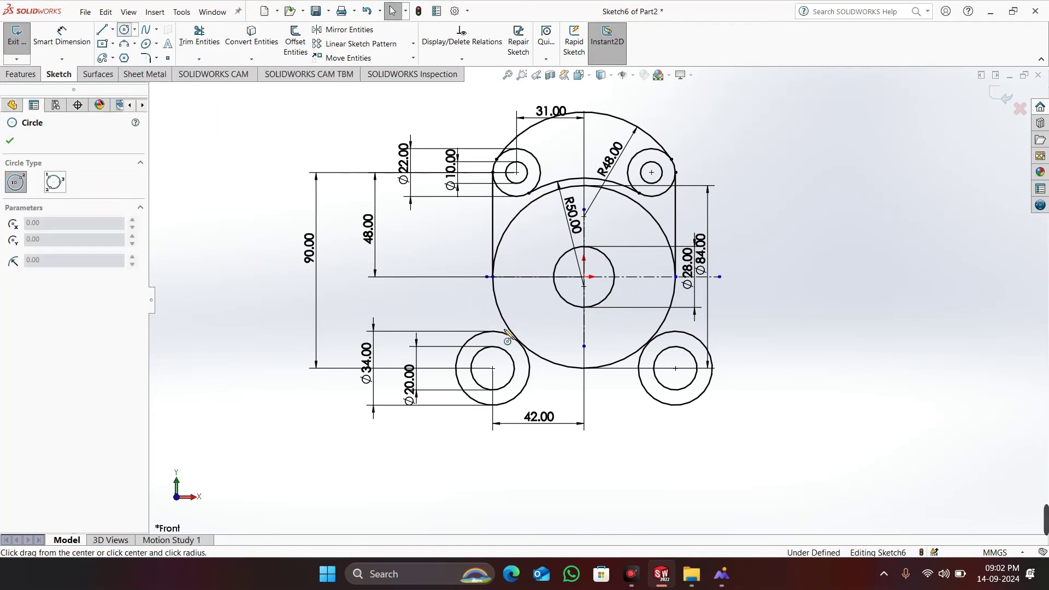
scroll(481, 331, "down", 2)
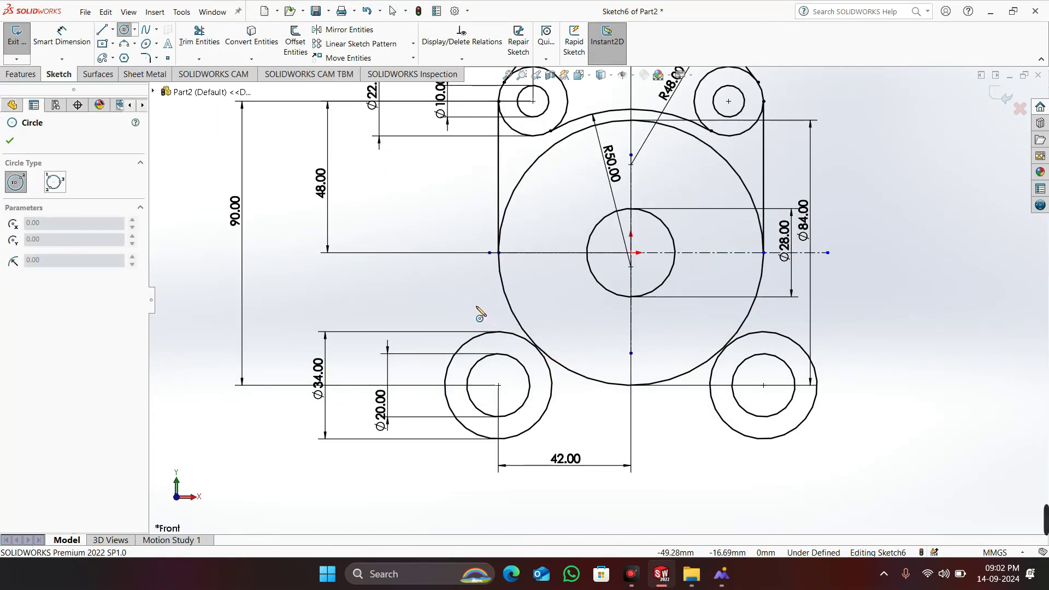
left_click(475, 305)
left_click(489, 319)
right_click(492, 319)
left_click(500, 327)
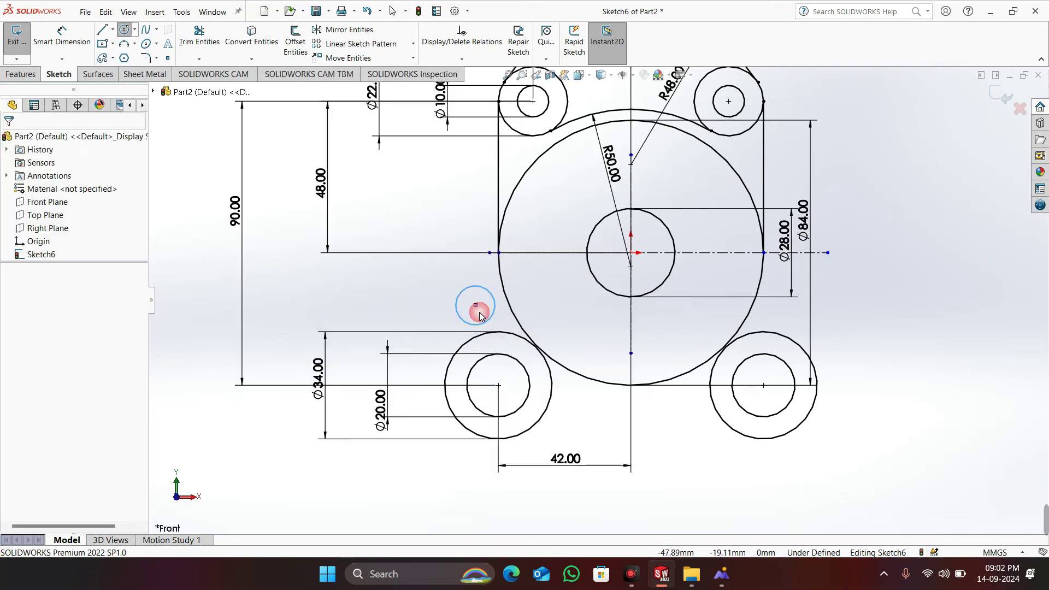
Following the reference drawing's R12 arc, set the new circle's diameter to 24 mm
left_click(63, 36)
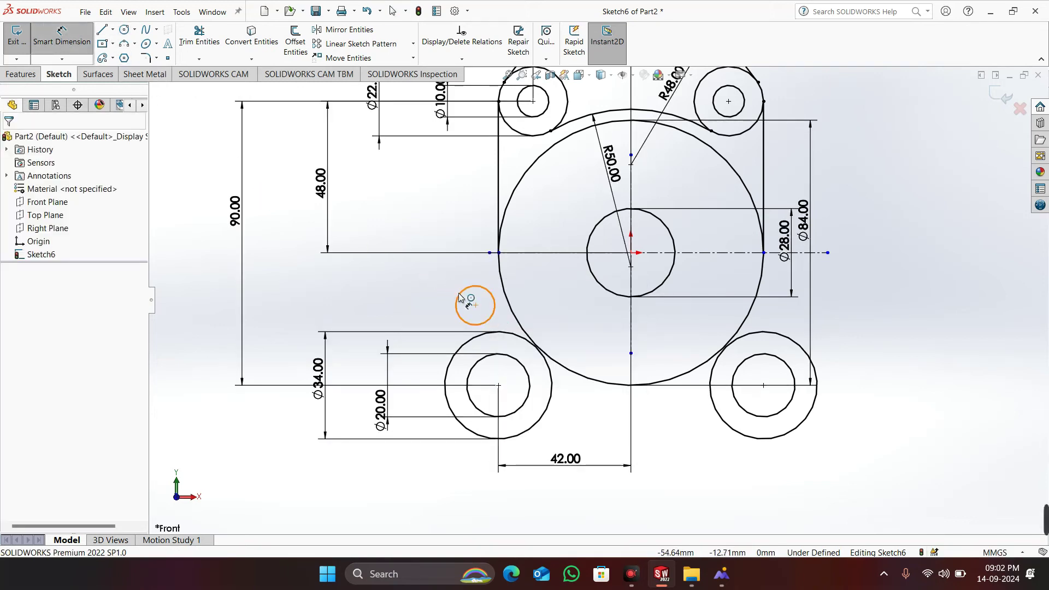
left_click(459, 298)
left_click(423, 282)
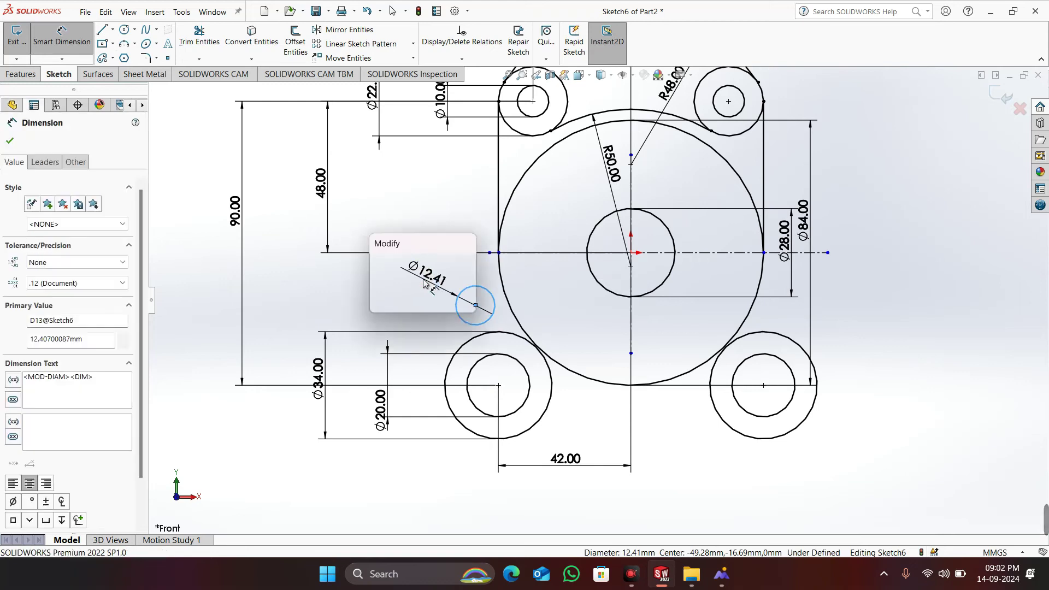
type("24")
key("Return")
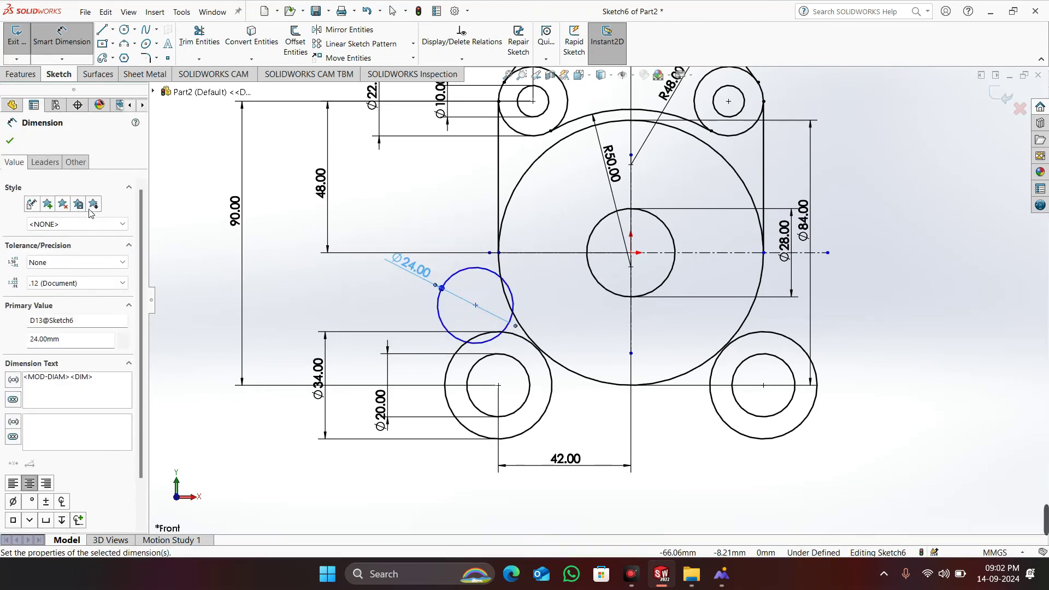
left_click(10, 140)
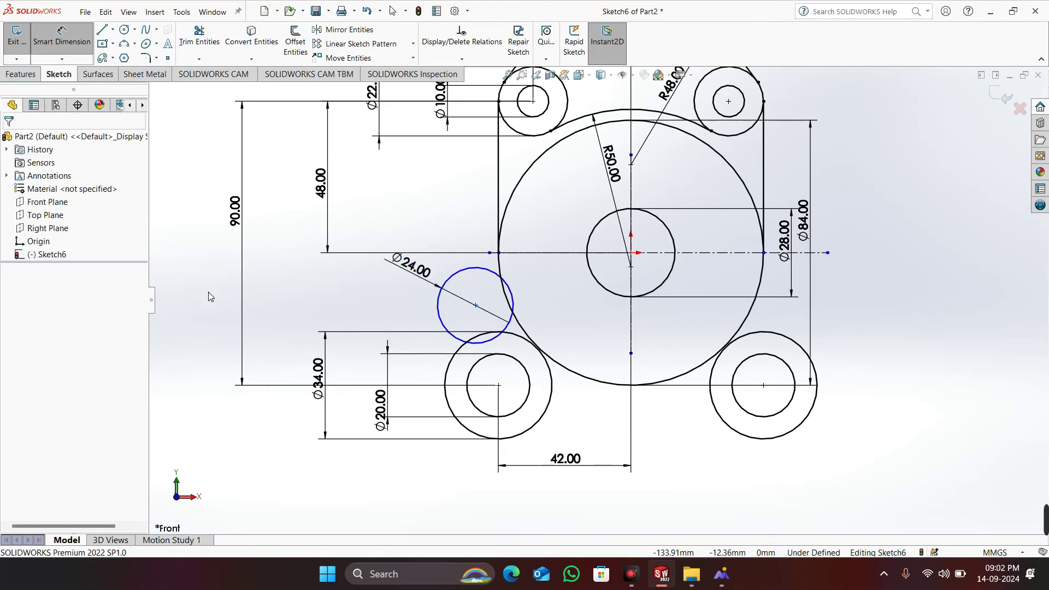
Make the 24 mm circle tangent to both the lower-left 34 mm circle and the 84 mm circle
left_click(515, 334)
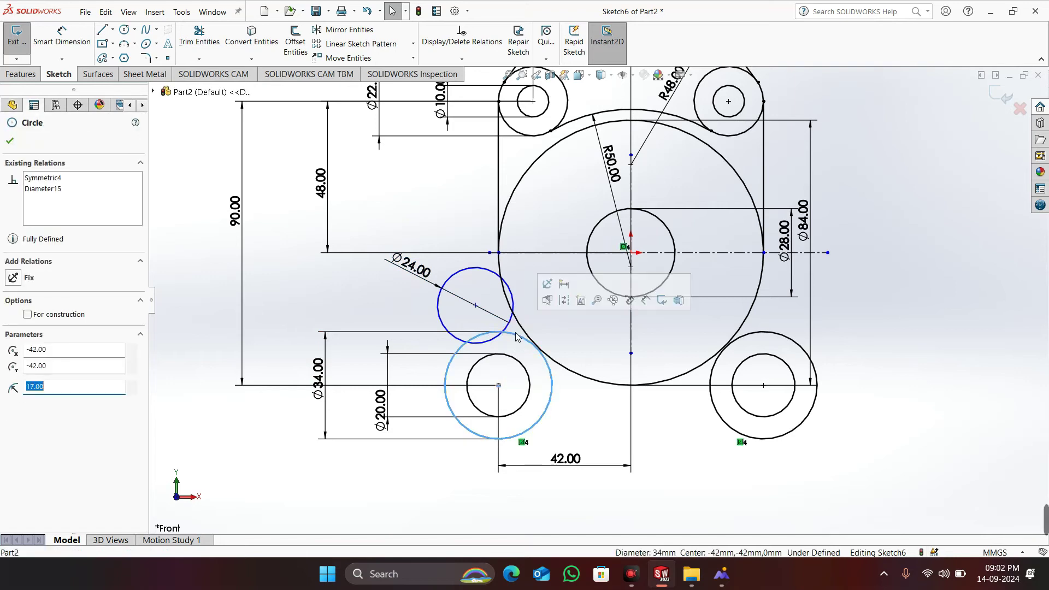
left_click(439, 321, "ctrl")
left_click(487, 268)
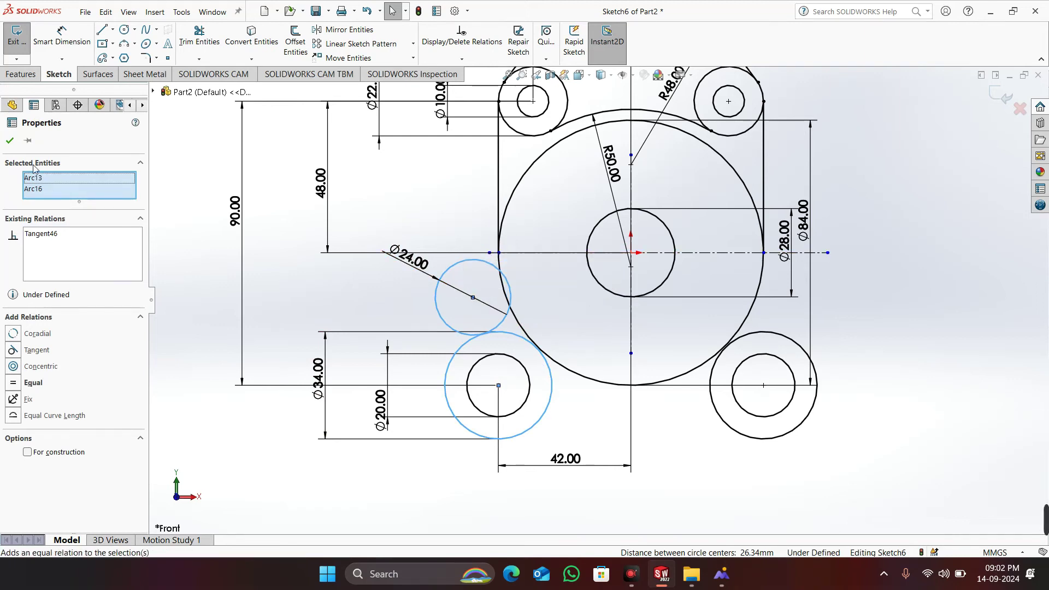
left_click(12, 141)
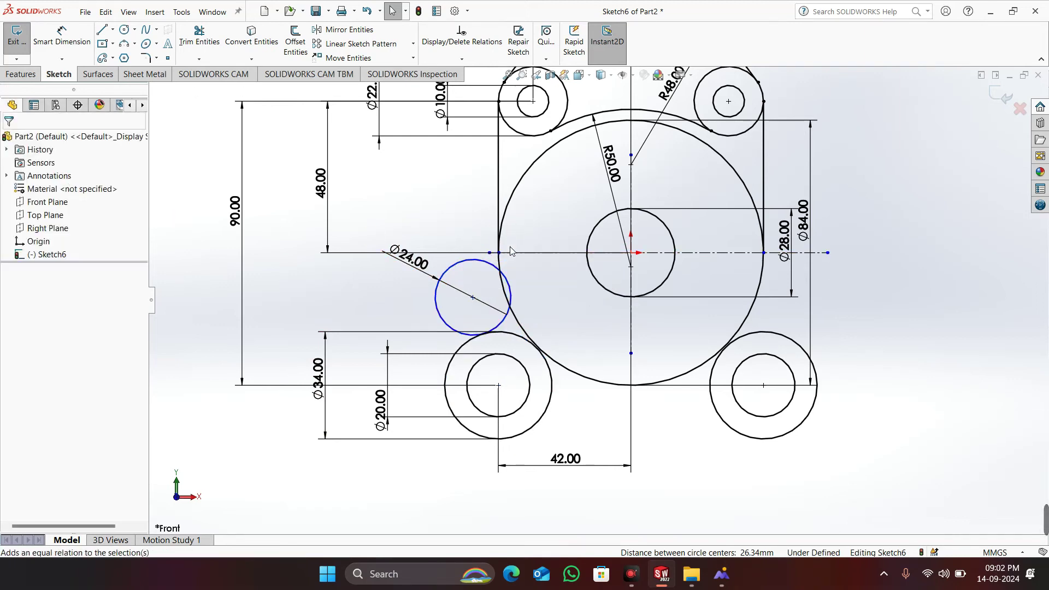
left_click(483, 259)
left_click(512, 192, "ctrl")
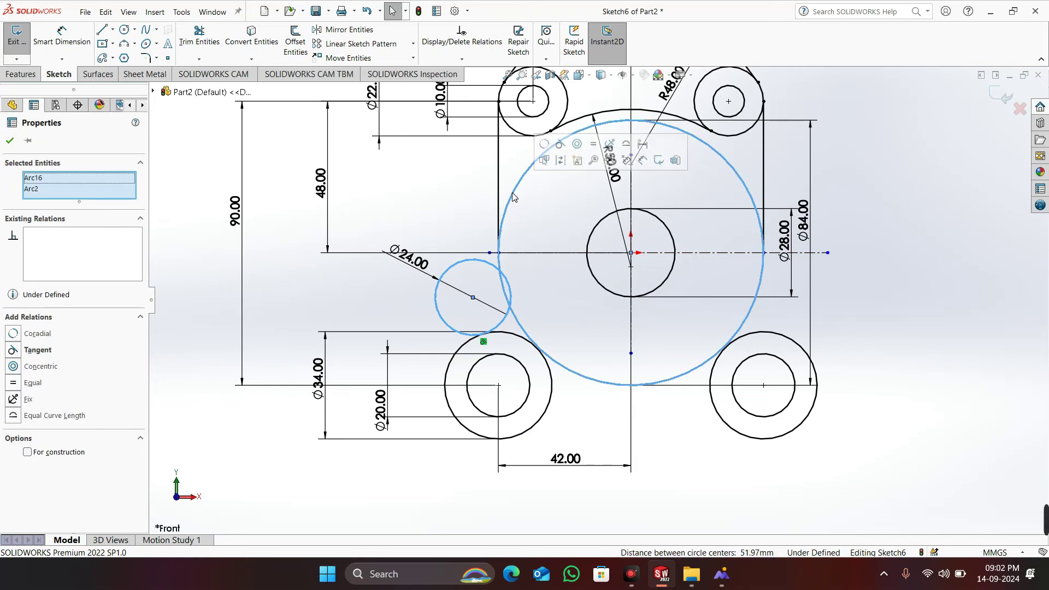
left_click(566, 146)
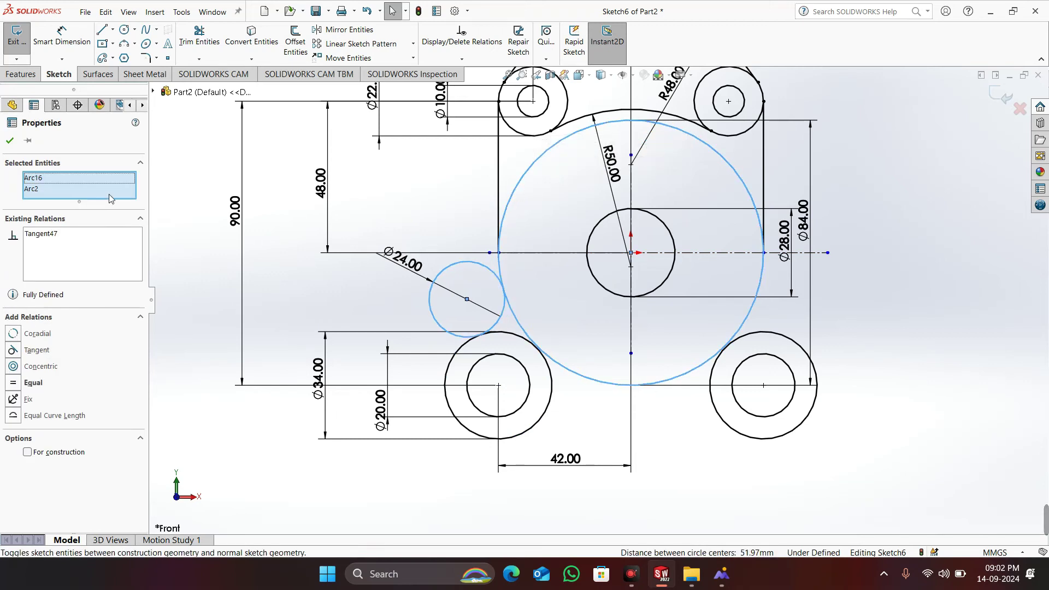
left_click(154, 300)
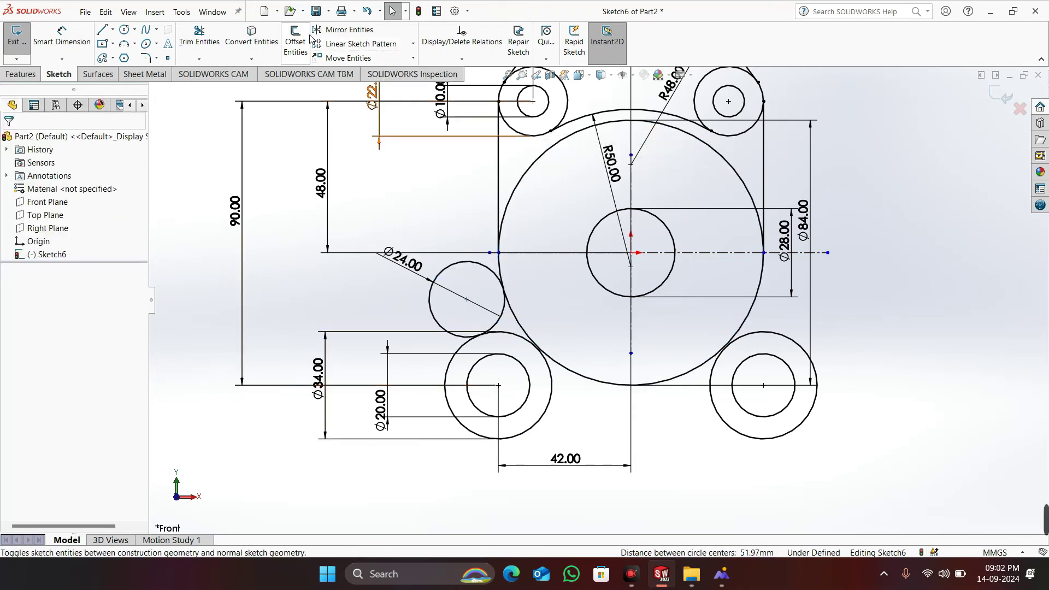
Trim away the outer portion of the 24 mm circle, keeping only the arc between its two tangent points
left_click(198, 36)
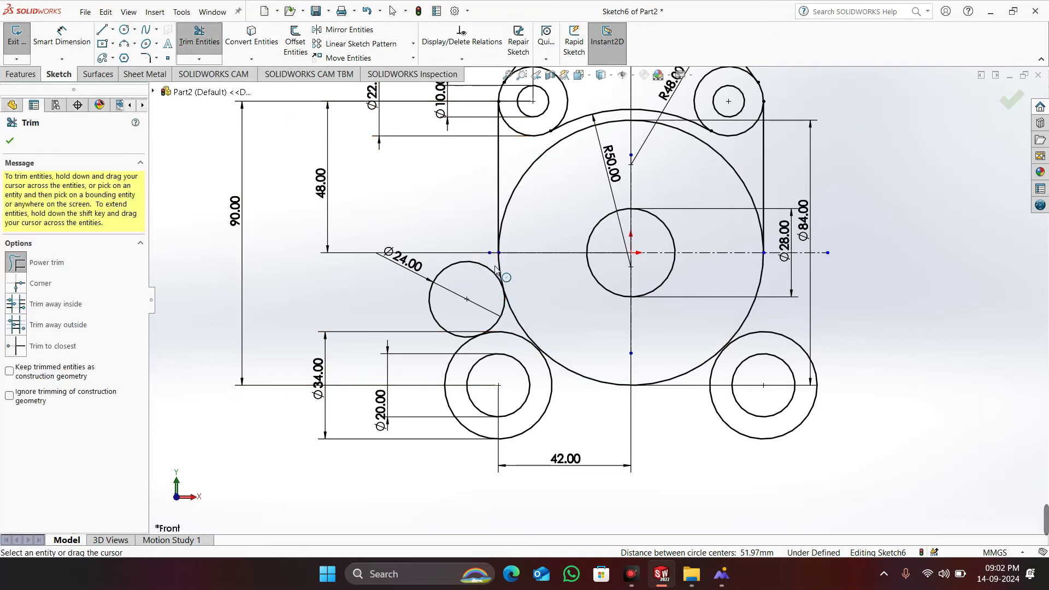
left_click_drag(443, 263, 454, 274)
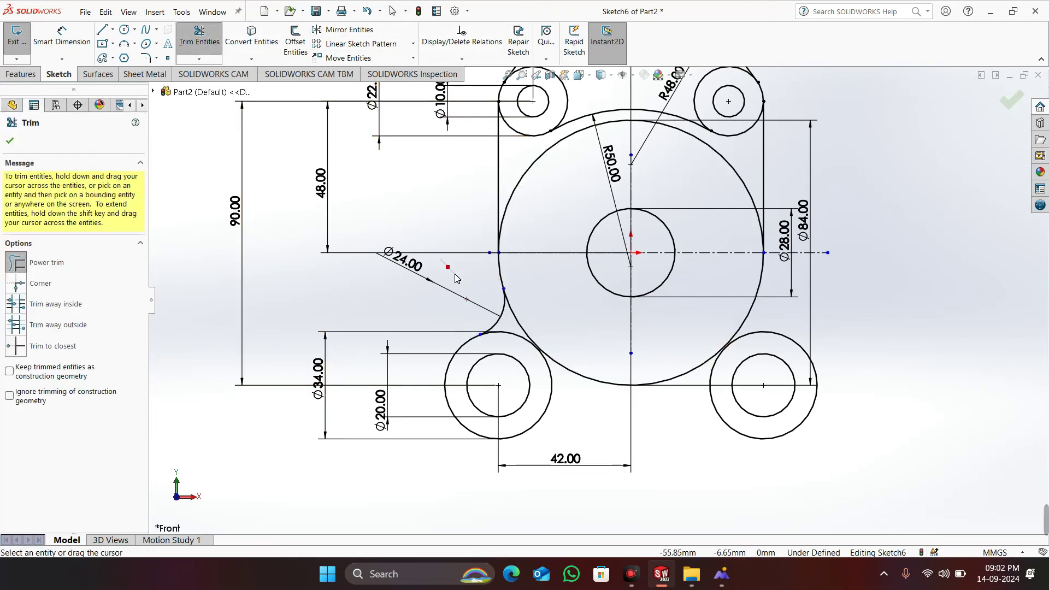
left_click(9, 141)
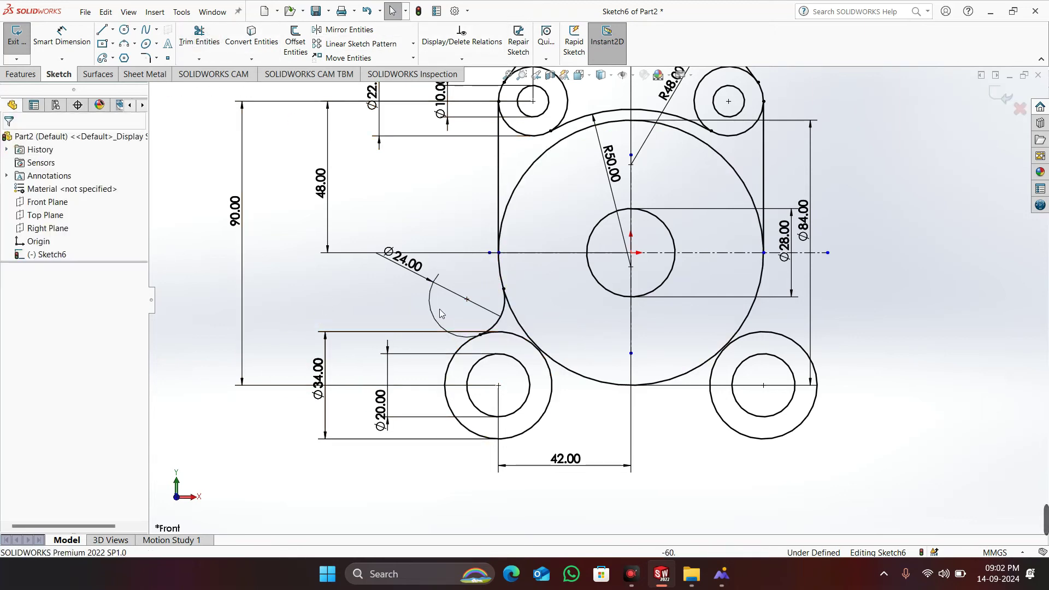
left_click(422, 319)
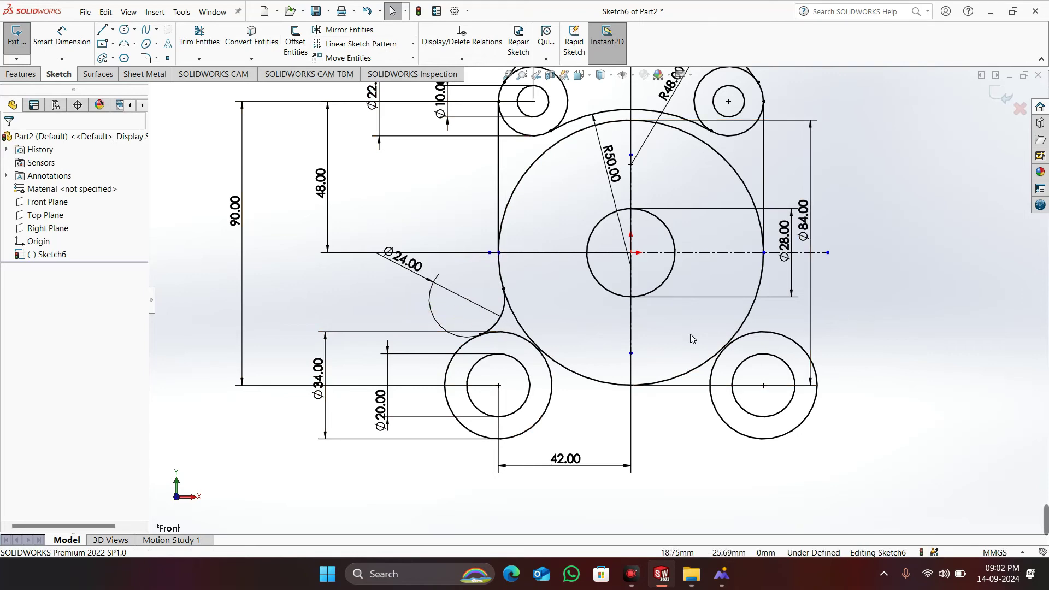
Mirror the trimmed 12 mm radius arc about the vertical centerline
left_click(347, 29)
left_click(505, 314)
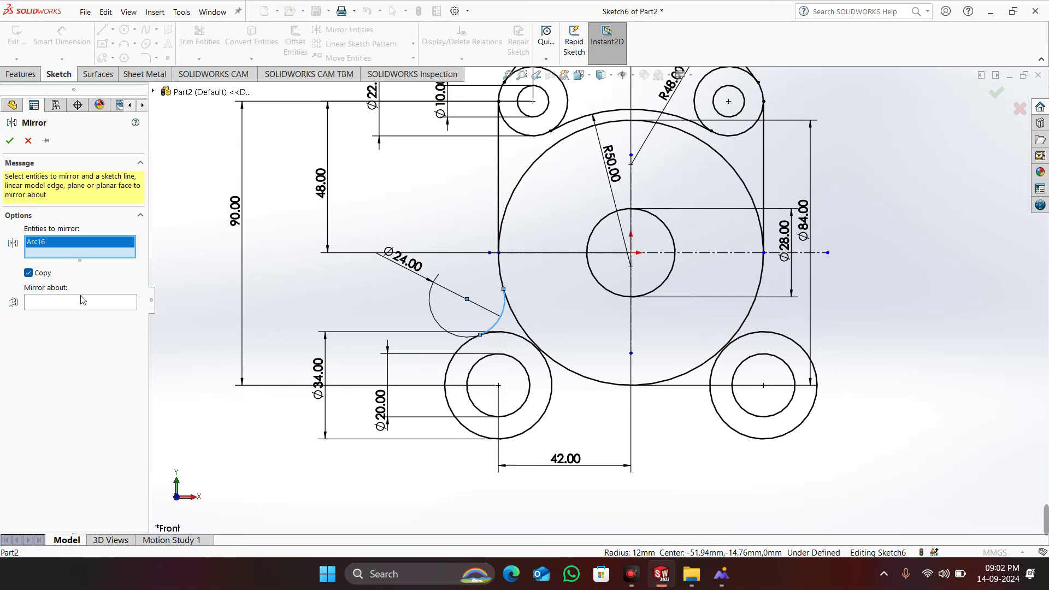
left_click(631, 316)
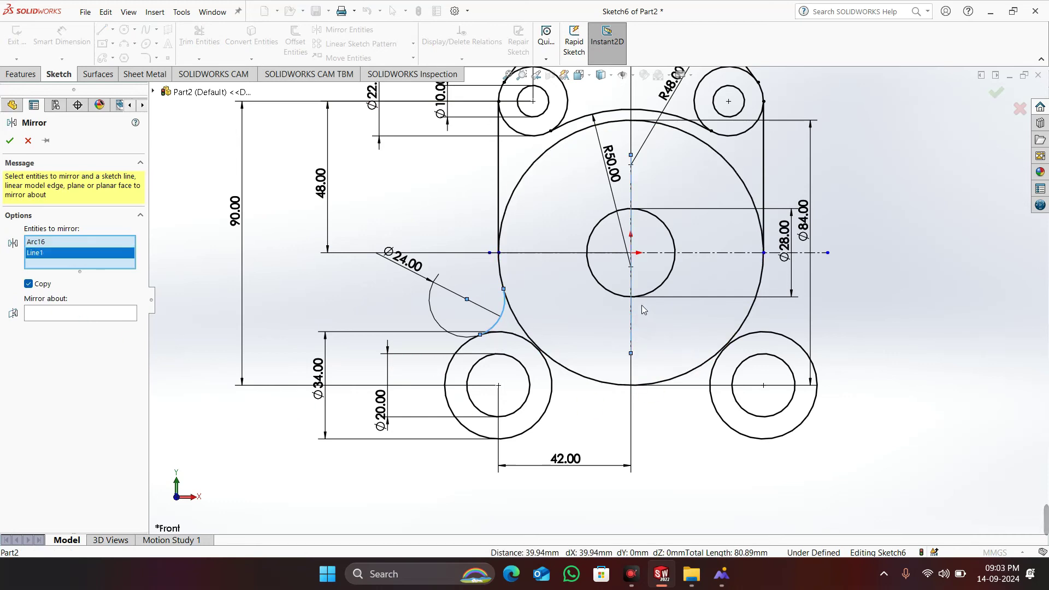
left_click(89, 315)
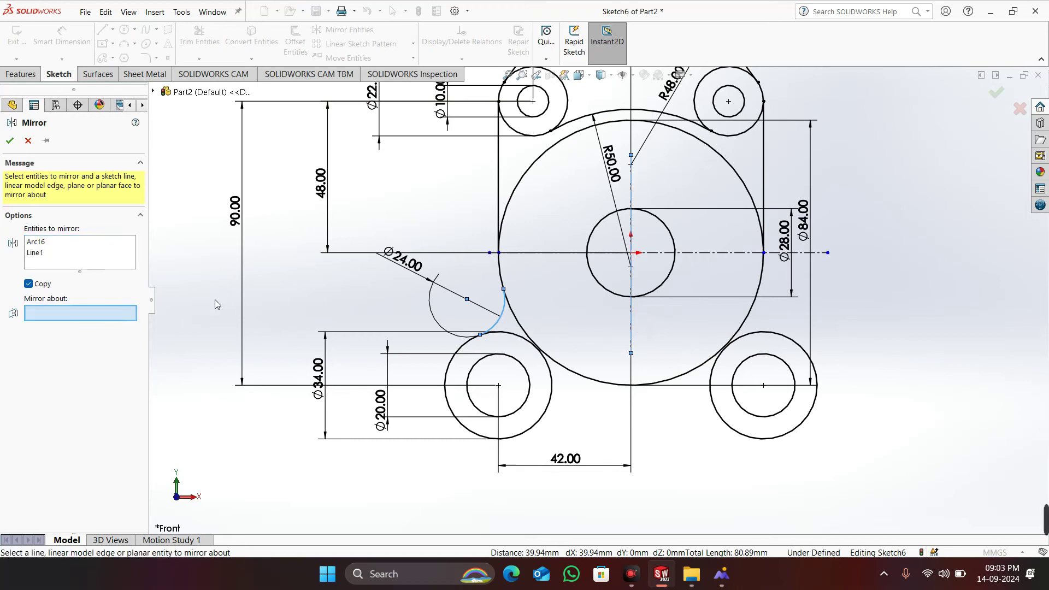
left_click(36, 253)
key("Delete")
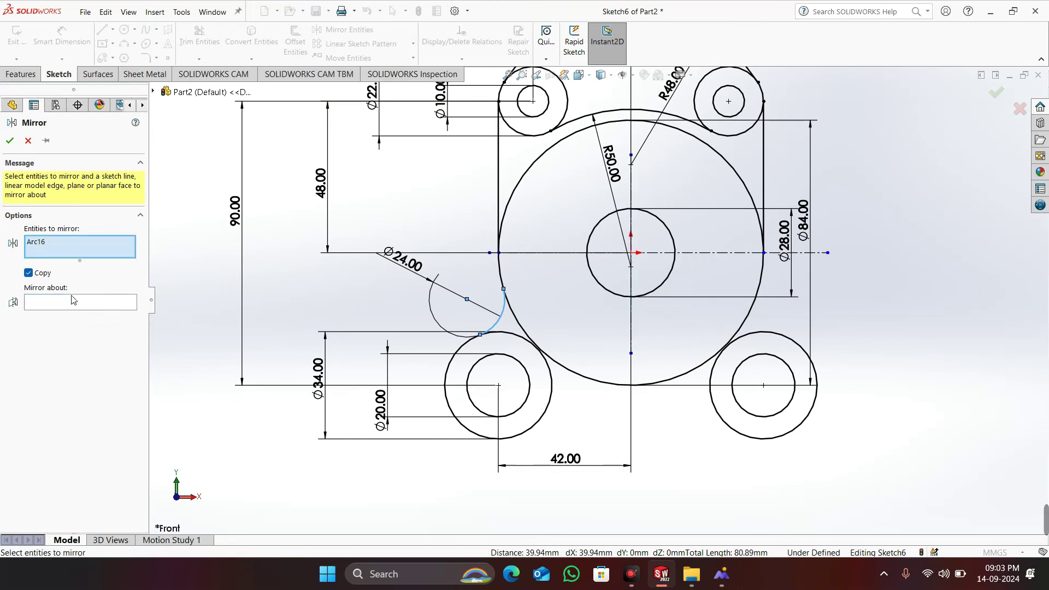
left_click(73, 303)
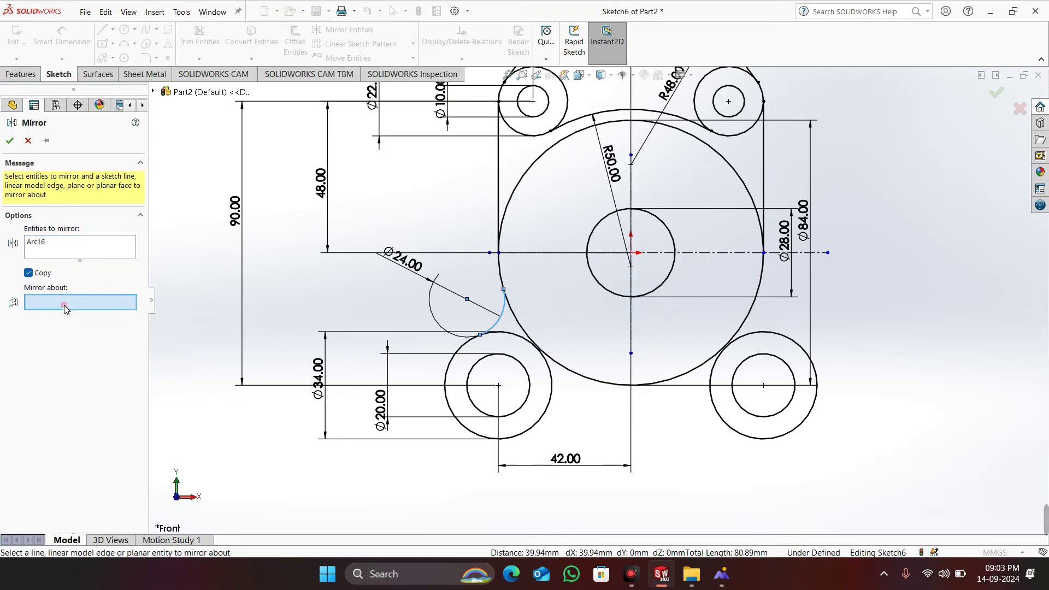
left_click(631, 322)
left_click(11, 140)
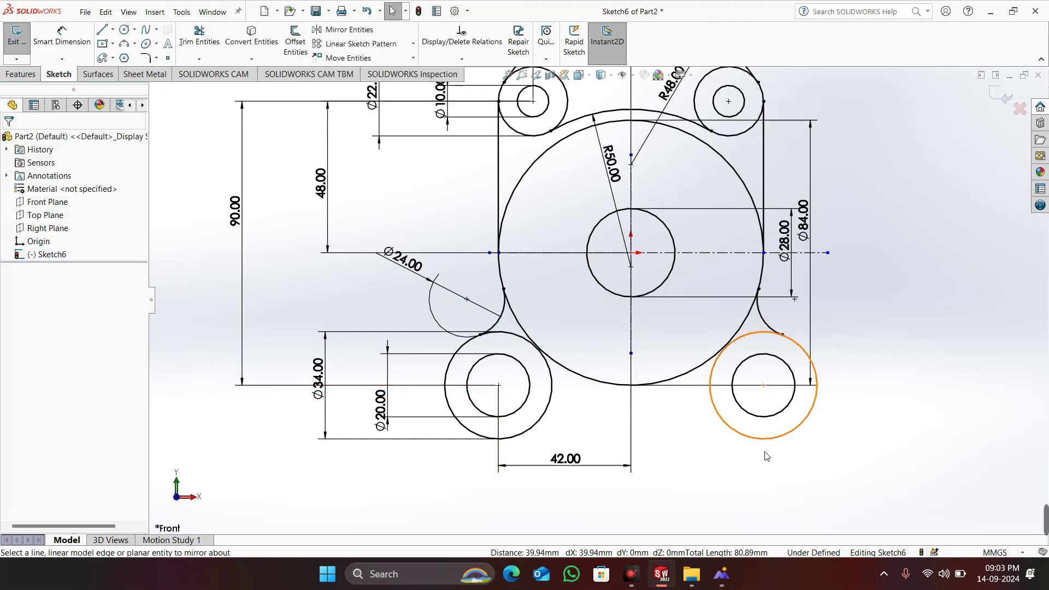
Following the reference drawing, sketch a perimeter circle about 26 mm in radius between the two lower 34 mm circles, tangent to both
key("alt+Tab")
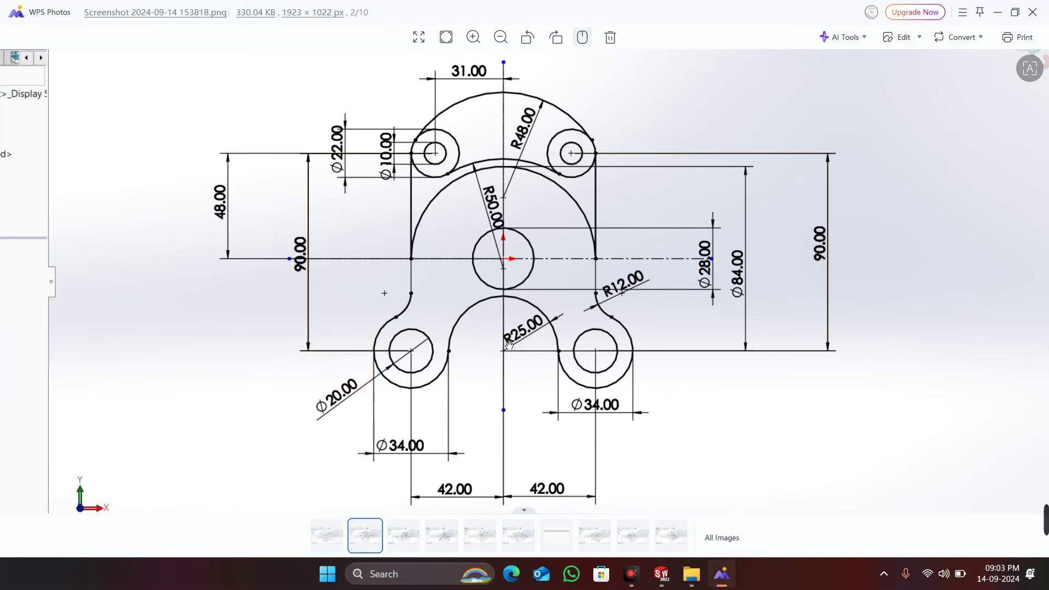
key("alt+Tab")
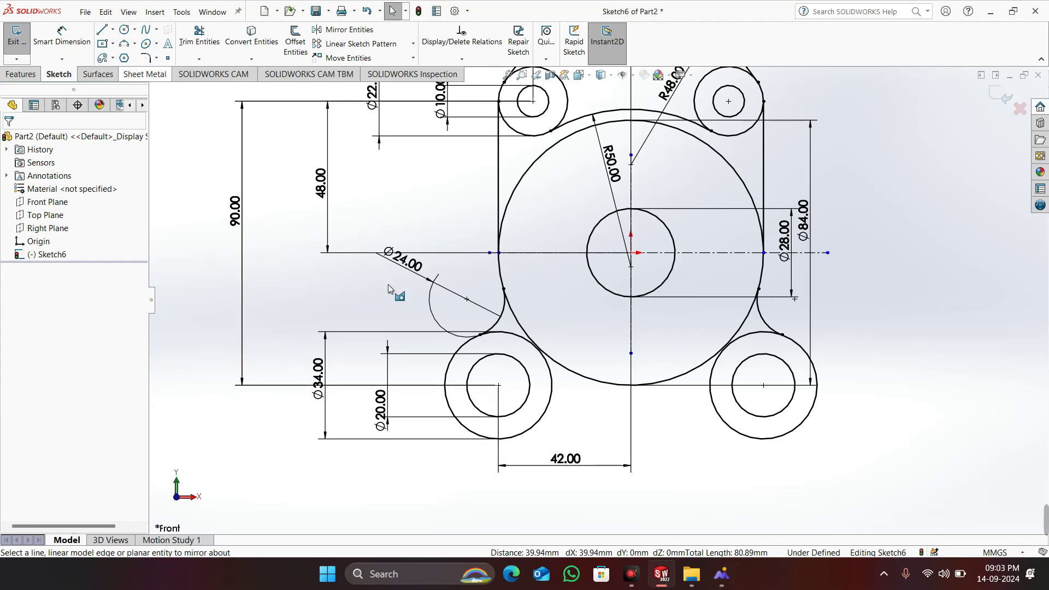
key("alt+Tab")
key("alt+Tab")
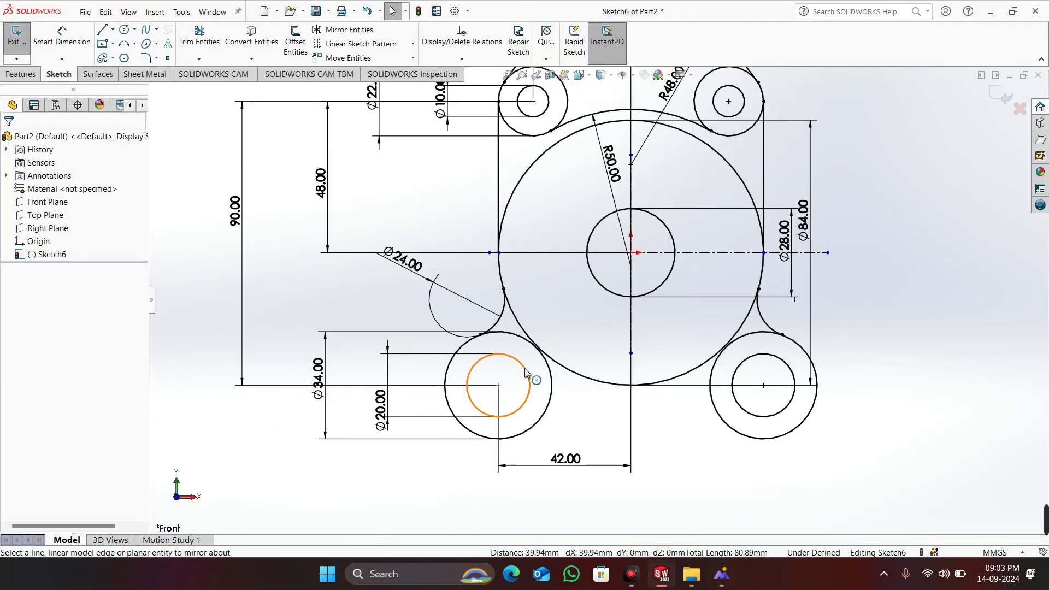
left_click(134, 29)
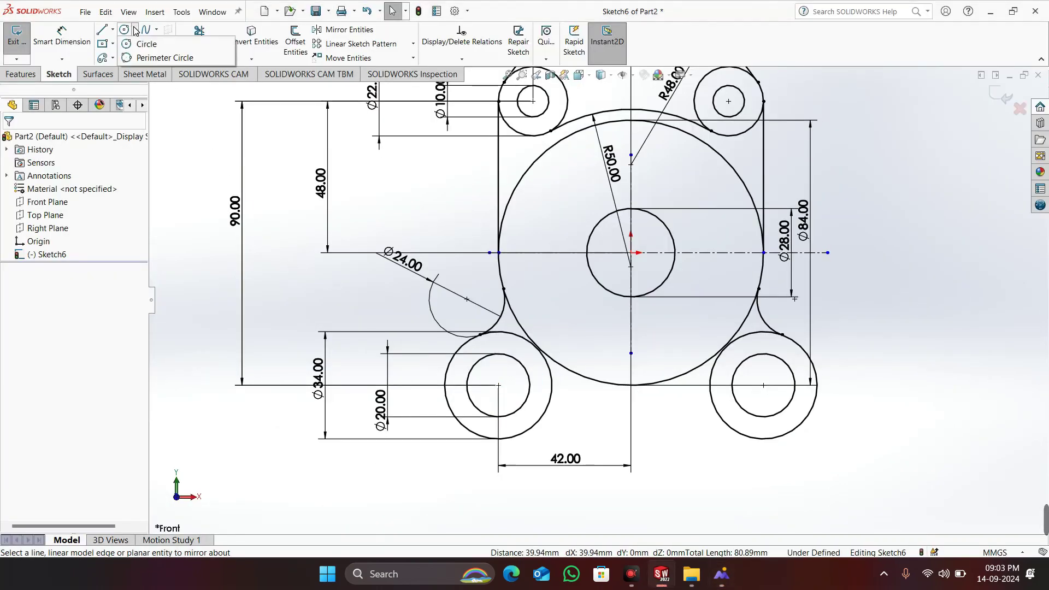
left_click(155, 61)
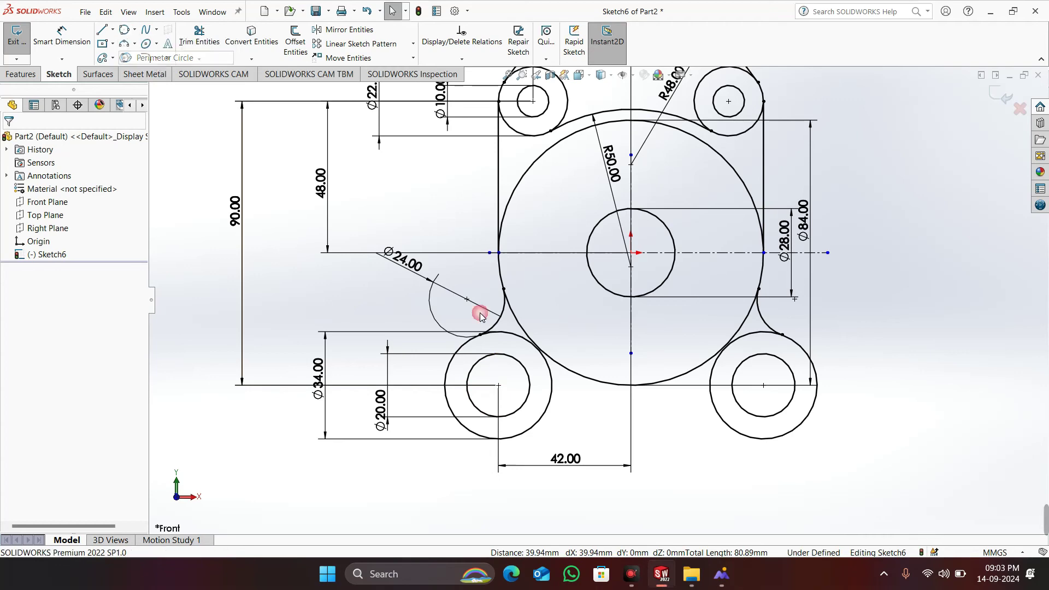
left_click(556, 394)
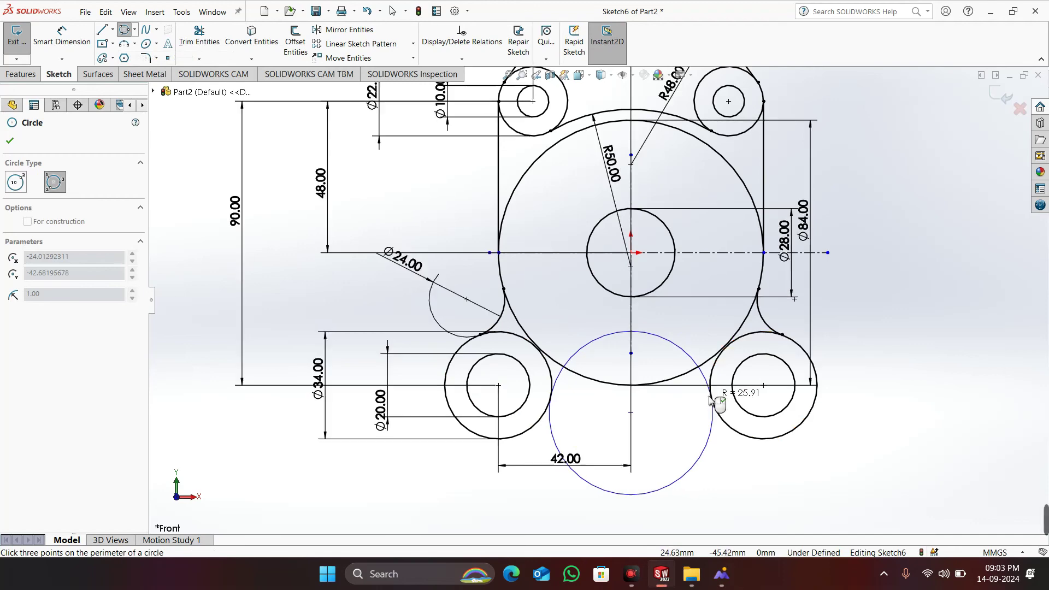
left_click(709, 399)
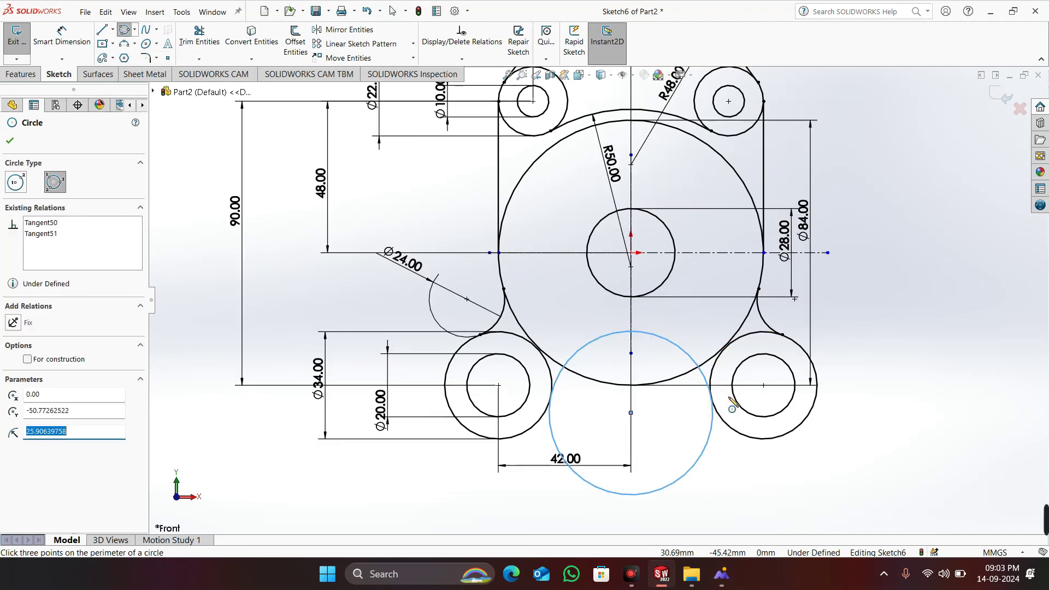
left_click(13, 144)
Following the reference drawing's R25 arc, set the new lower-middle circle's diameter to 50 mm
left_click(71, 47)
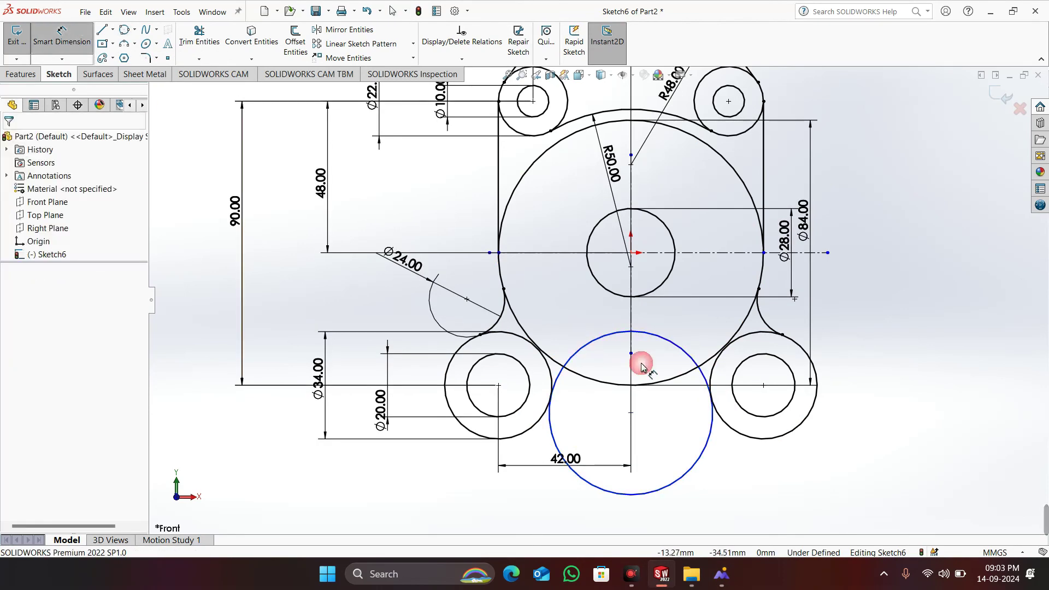
left_click(668, 345)
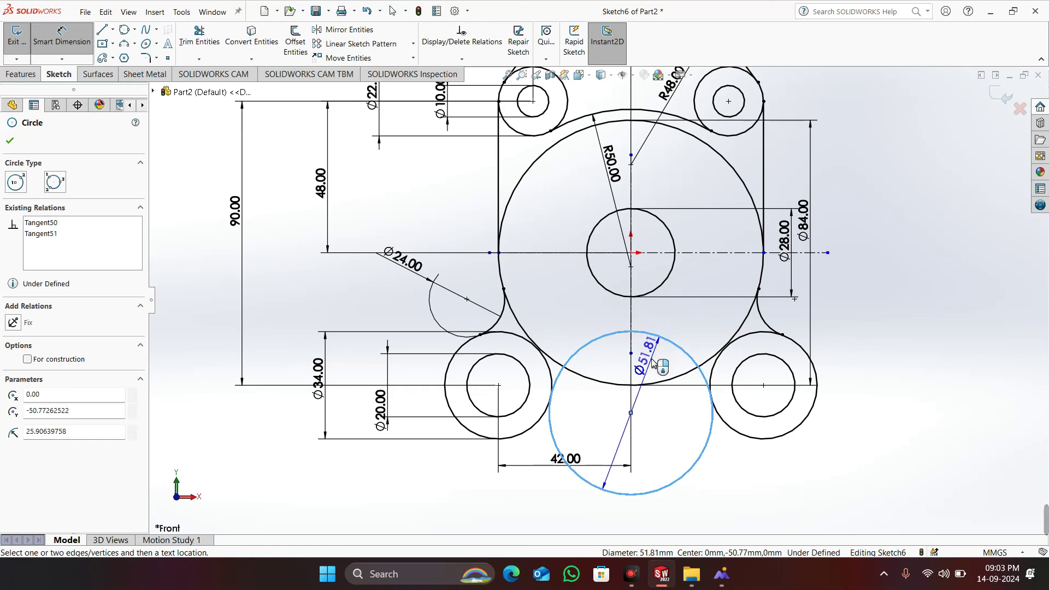
key("alt+Tab")
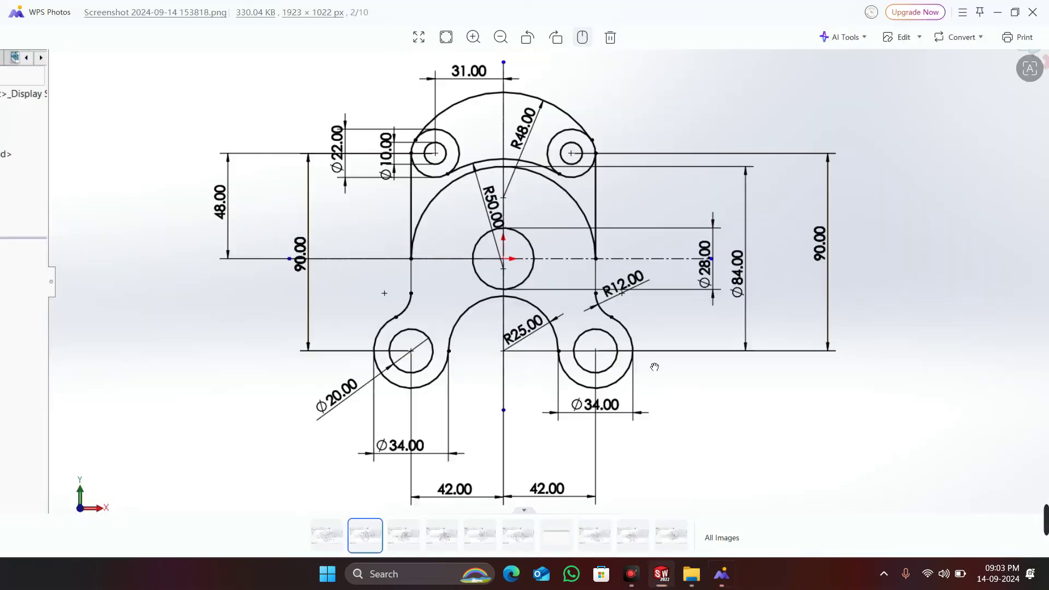
key("alt+Tab")
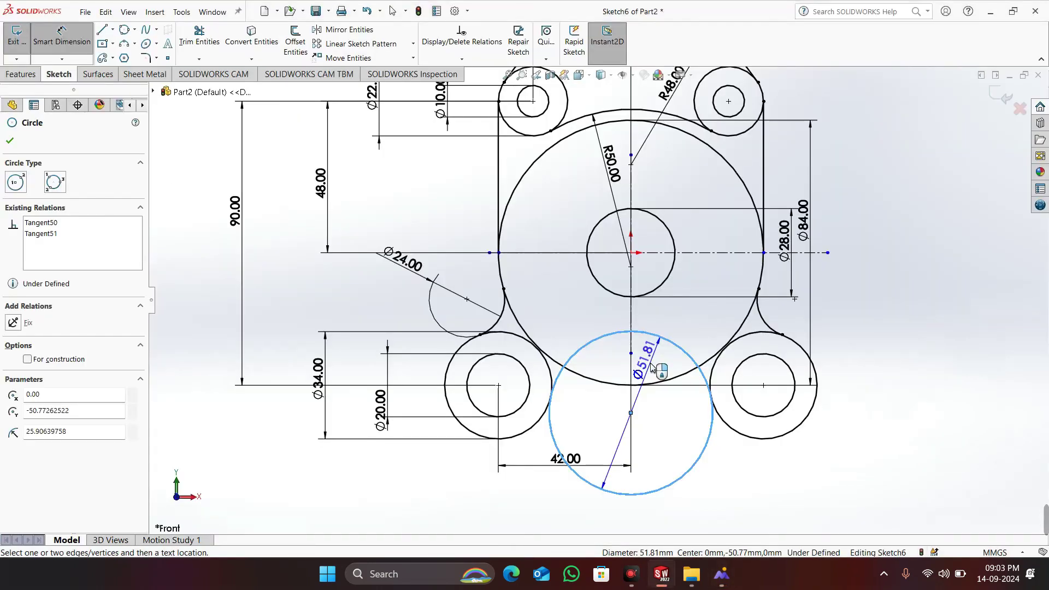
left_click(651, 366)
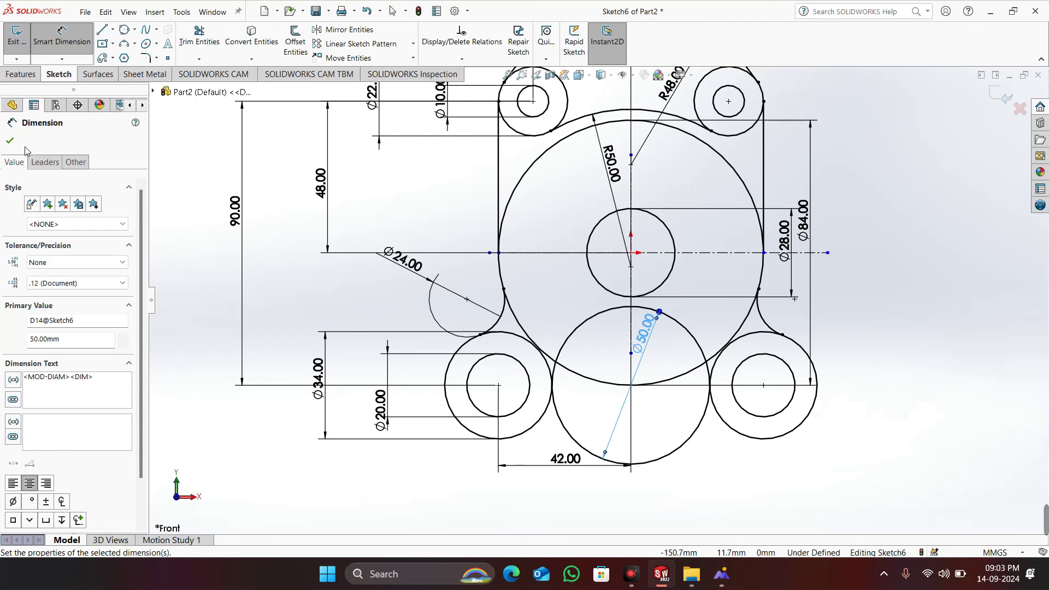
left_click(322, 380)
key("Escape")
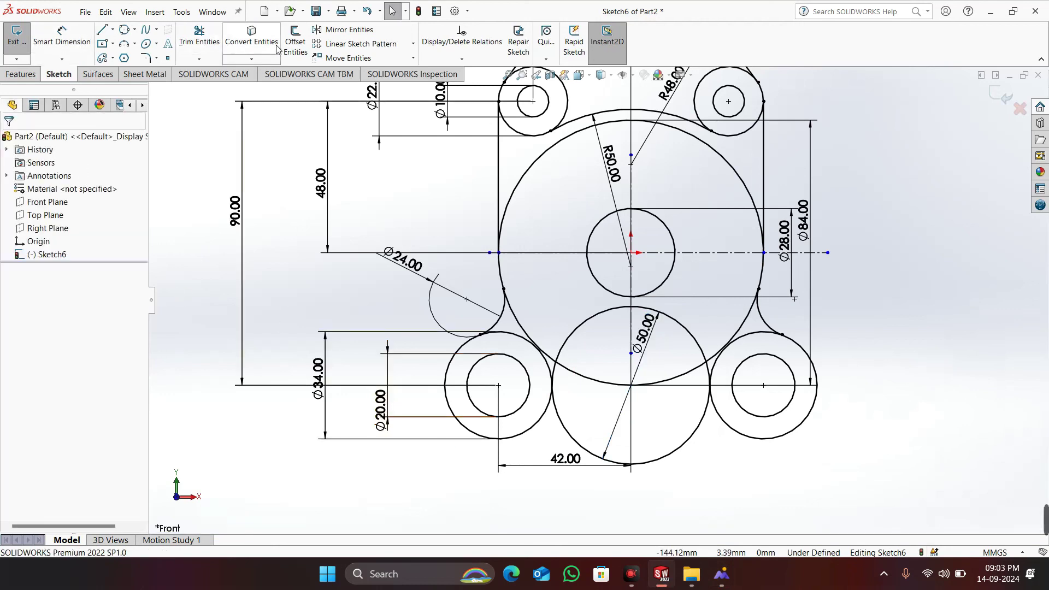
Trim away the 50 mm circle's lower half and the 84 mm circle's lower portion between the two 12 mm radius arcs, checking against the reference drawing
left_click(200, 38)
mouse_move(672, 456)
left_mouse_down()
mouse_move(679, 433)
mouse_move(690, 440)
left_mouse_up()
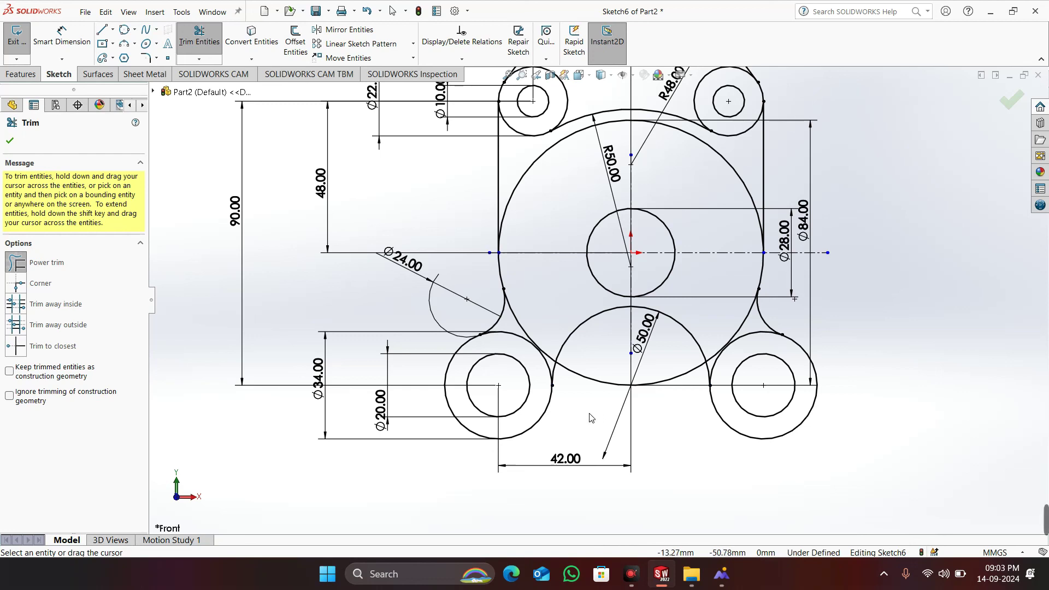
left_click_drag(585, 377, 584, 366)
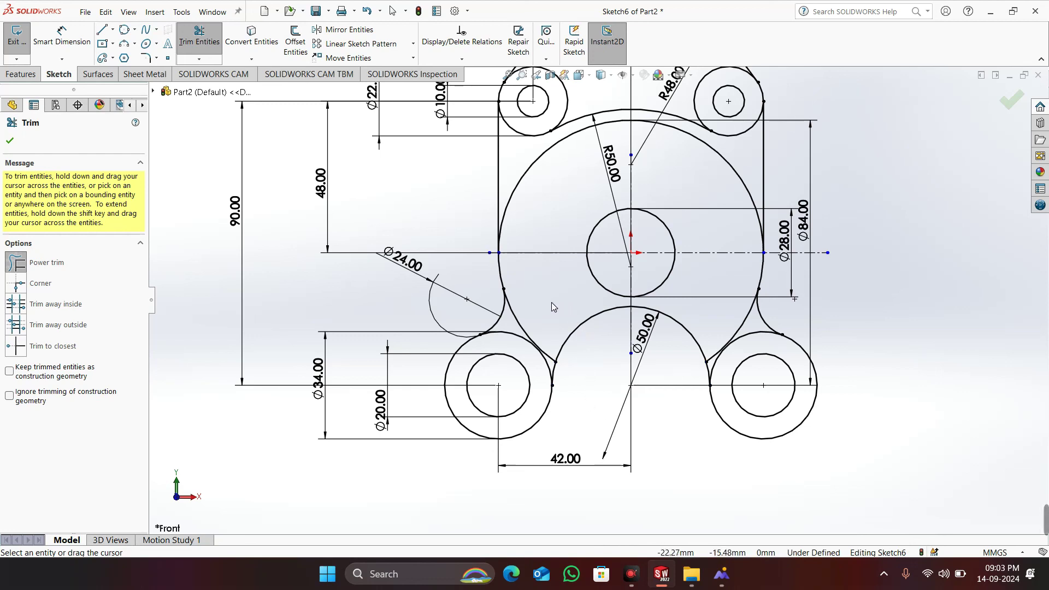
mouse_move(552, 303)
left_mouse_down()
mouse_move(508, 318)
mouse_move(535, 323)
left_mouse_up()
left_click_drag(734, 320, 756, 322)
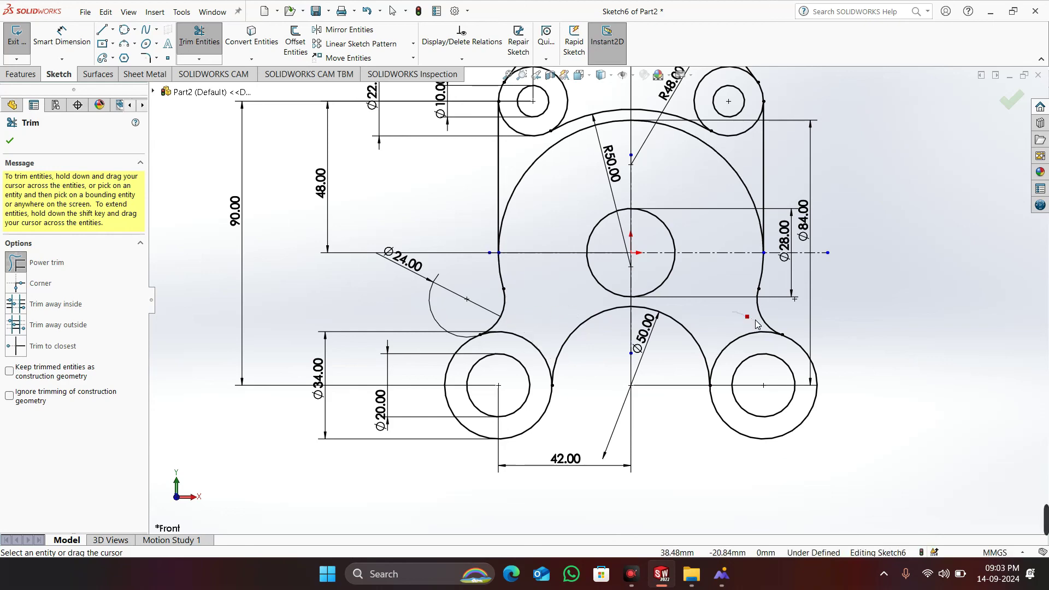
scroll(860, 329, "up", 2)
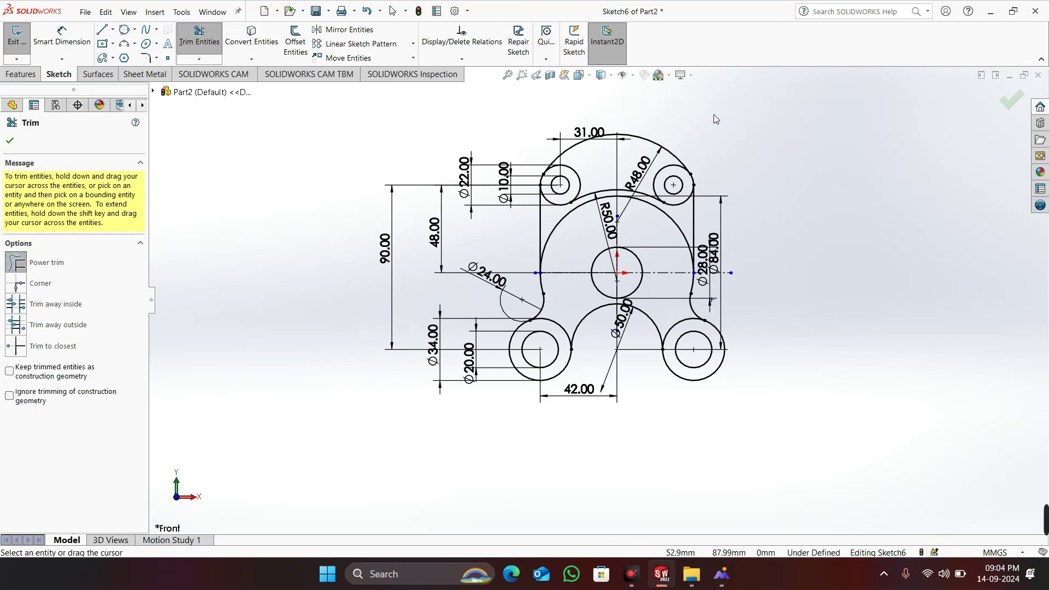
key("alt+Tab")
key("alt+Tab")
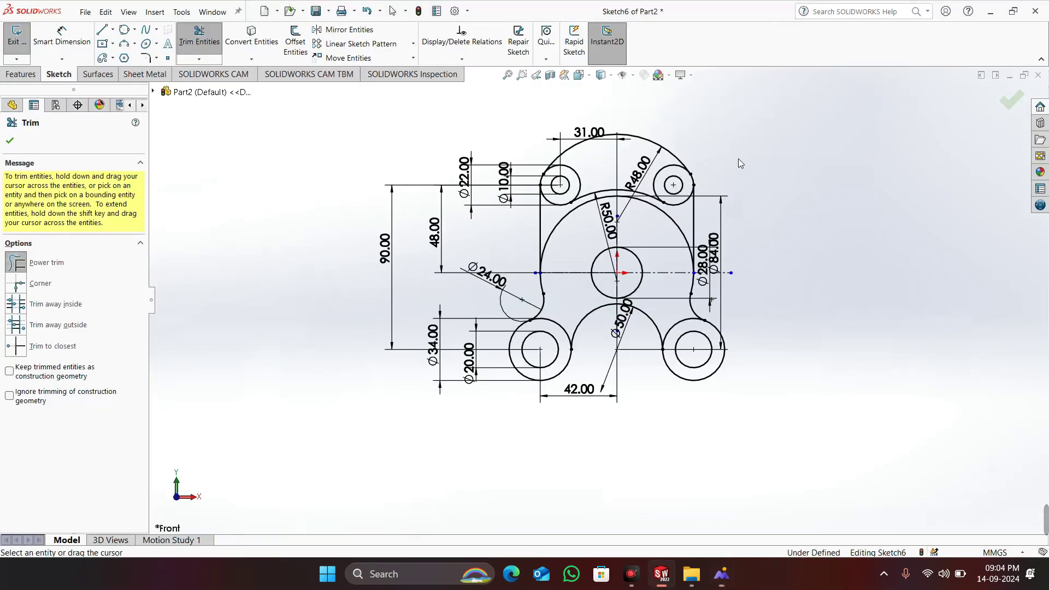
key("alt+Tab")
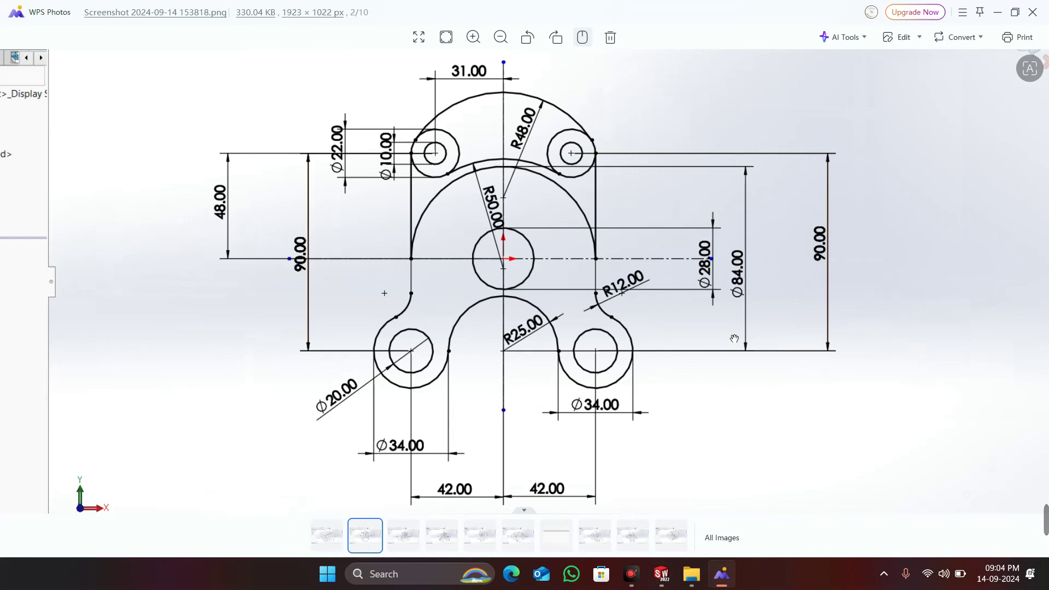
key("alt+Tab")
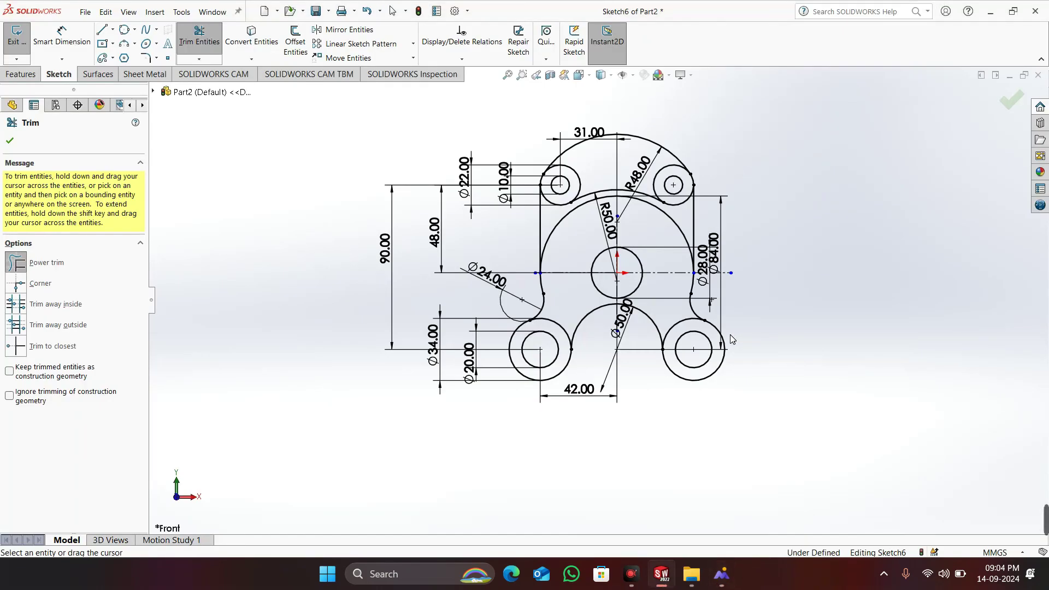